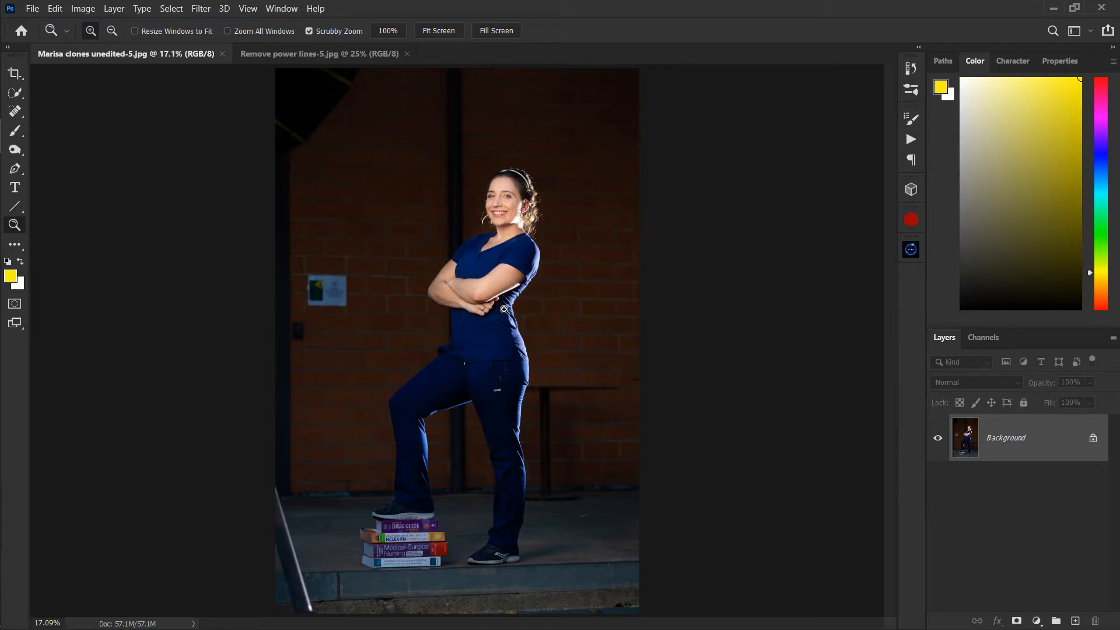
Examine the photo's background distractions: the table, the metal handrail and the sign on the brick wall
{"action": "left_click_drag", "start_coordinate": [566, 407], "coordinate": [621, 432]}
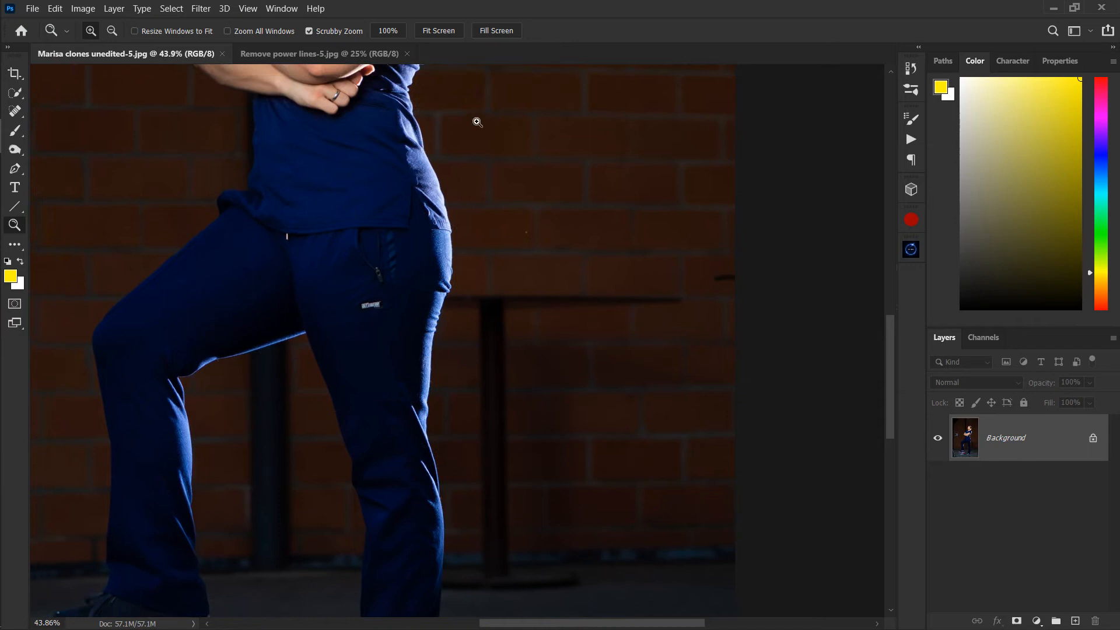
{"action": "left_click", "coordinate": [454, 31]}
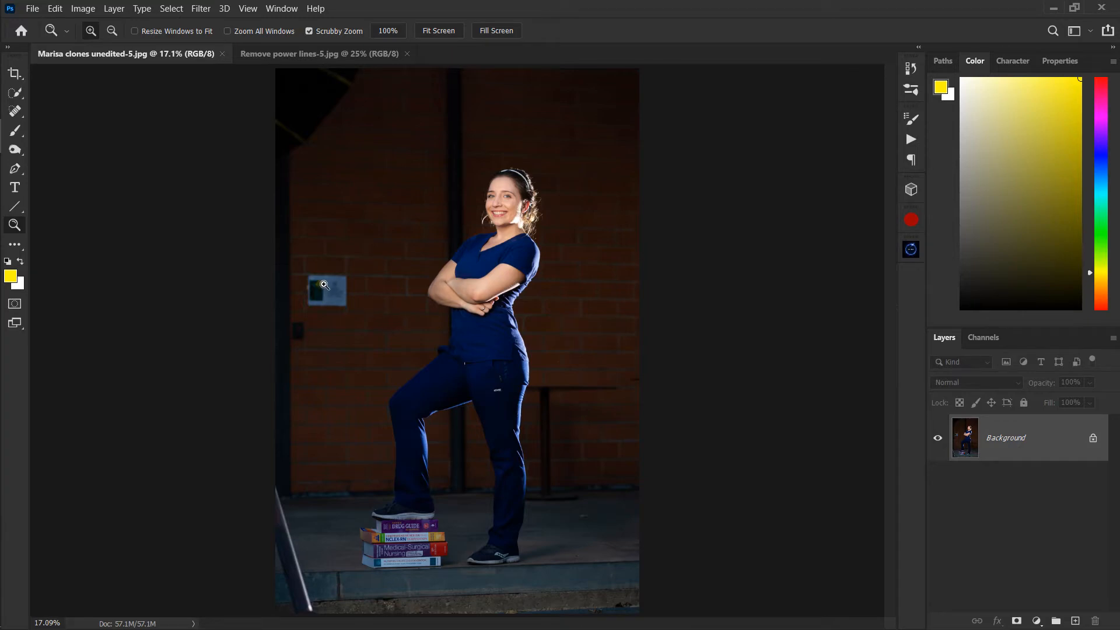
{"action": "left_click_drag", "start_coordinate": [324, 285], "coordinate": [352, 460]}
{"action": "left_click_drag", "start_coordinate": [390, 197], "coordinate": [389, 304]}
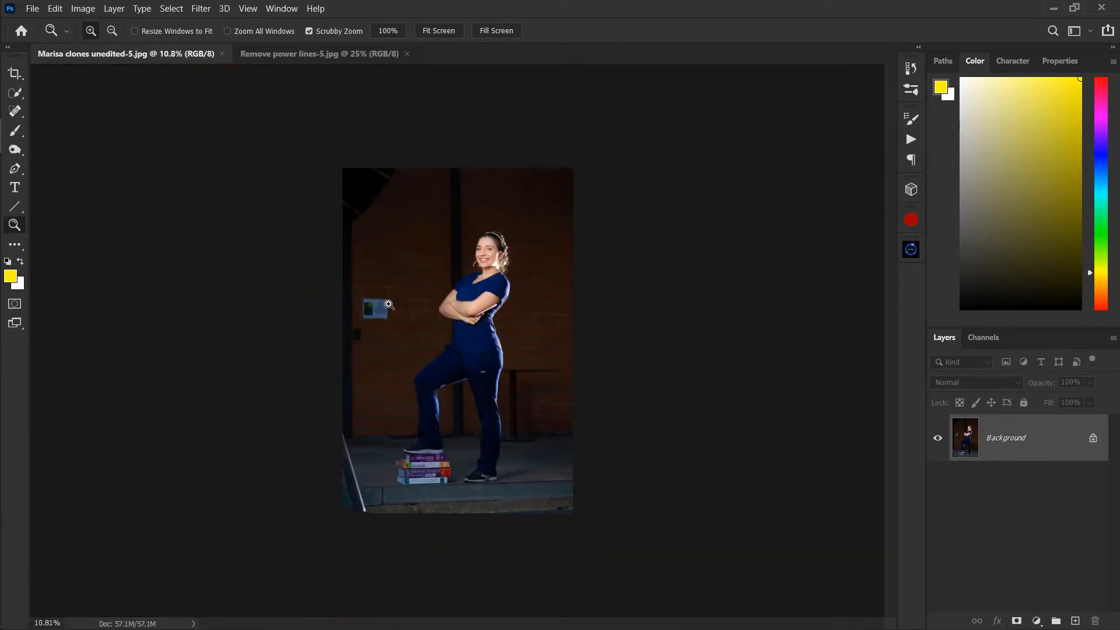
{"action": "left_click_drag", "start_coordinate": [332, 527], "coordinate": [347, 240]}
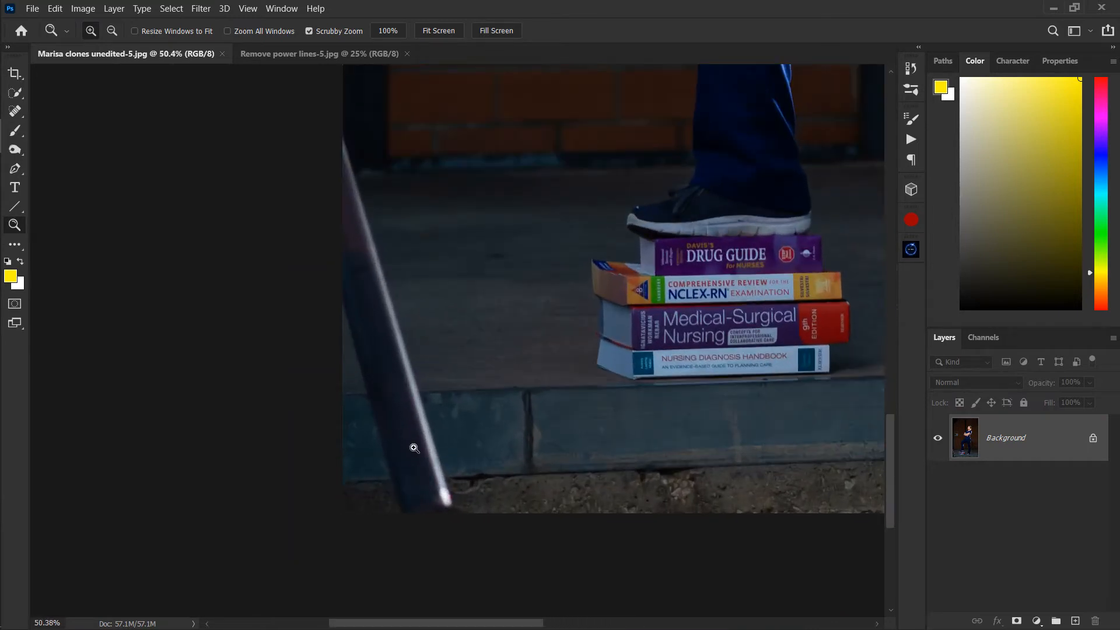
{"action": "left_click_drag", "start_coordinate": [479, 323], "coordinate": [408, 303]}
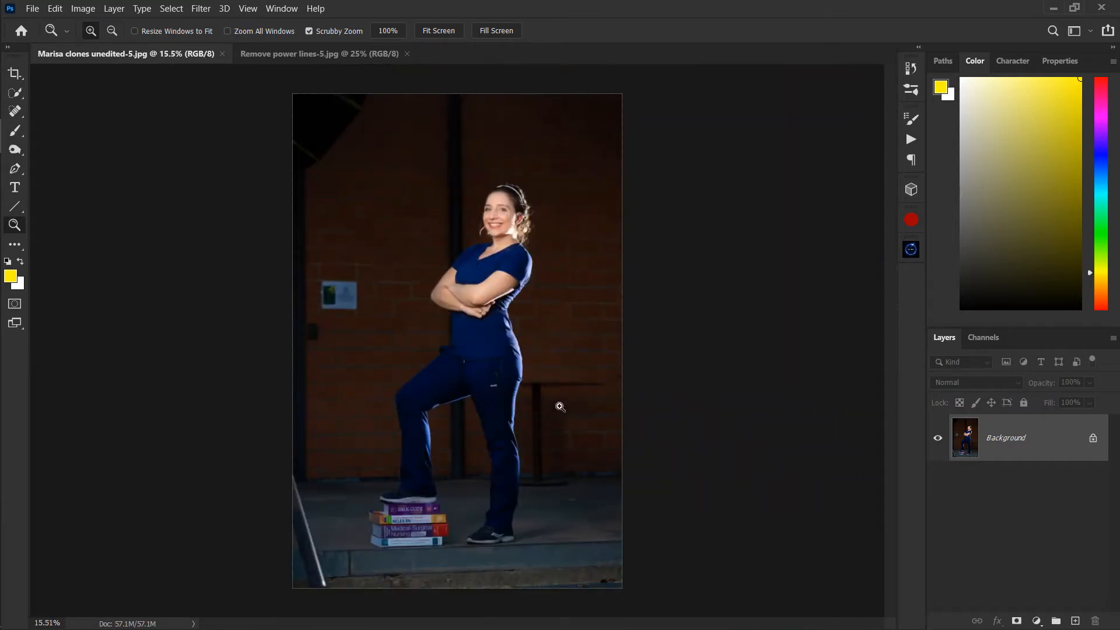
{"action": "left_click_drag", "start_coordinate": [333, 290], "coordinate": [410, 311]}
{"action": "scroll", "coordinate": [462, 307], "scroll_direction": "right", "scroll_amount": 3}
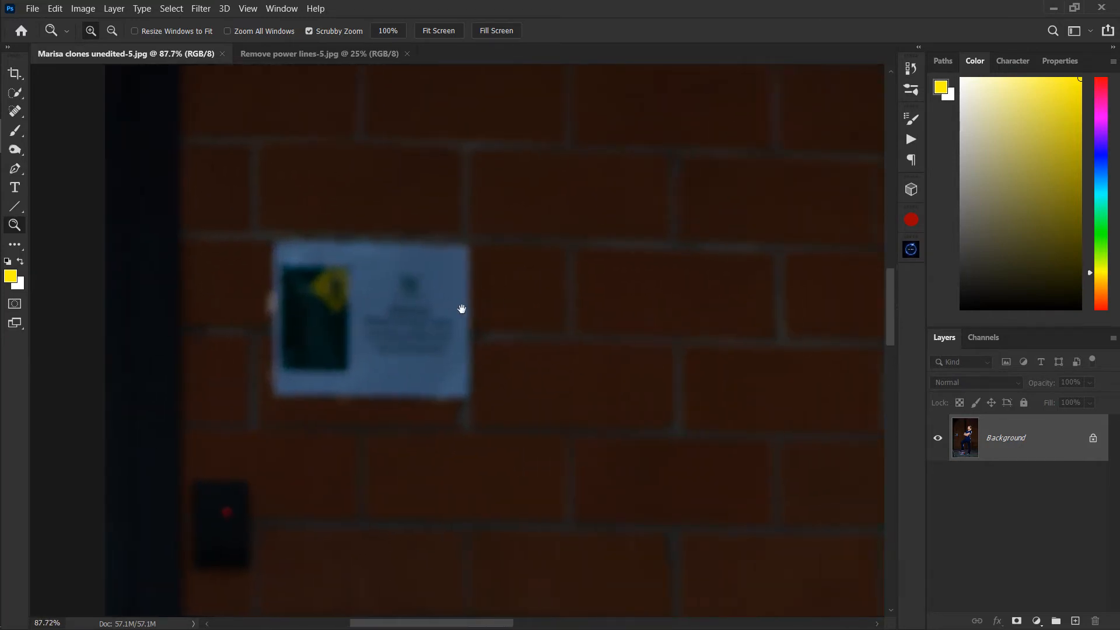
Choose the Clone Stamp tool and duplicate the Background layer so the retouching stays on its own layer
{"action": "key", "text": "s"}
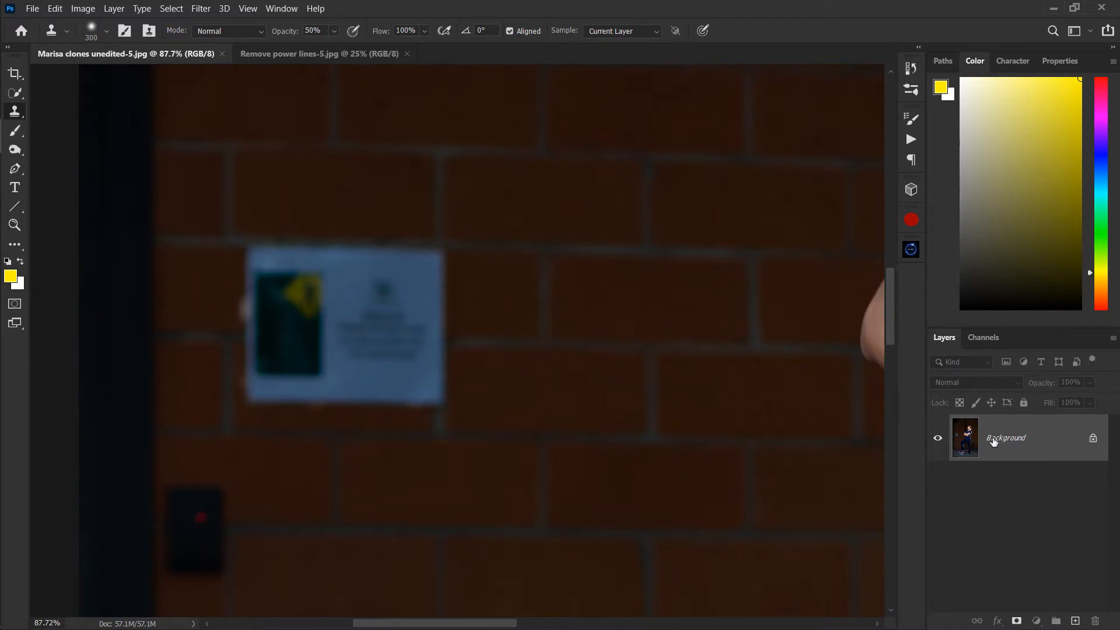
{"action": "key", "text": "ctrl+j"}
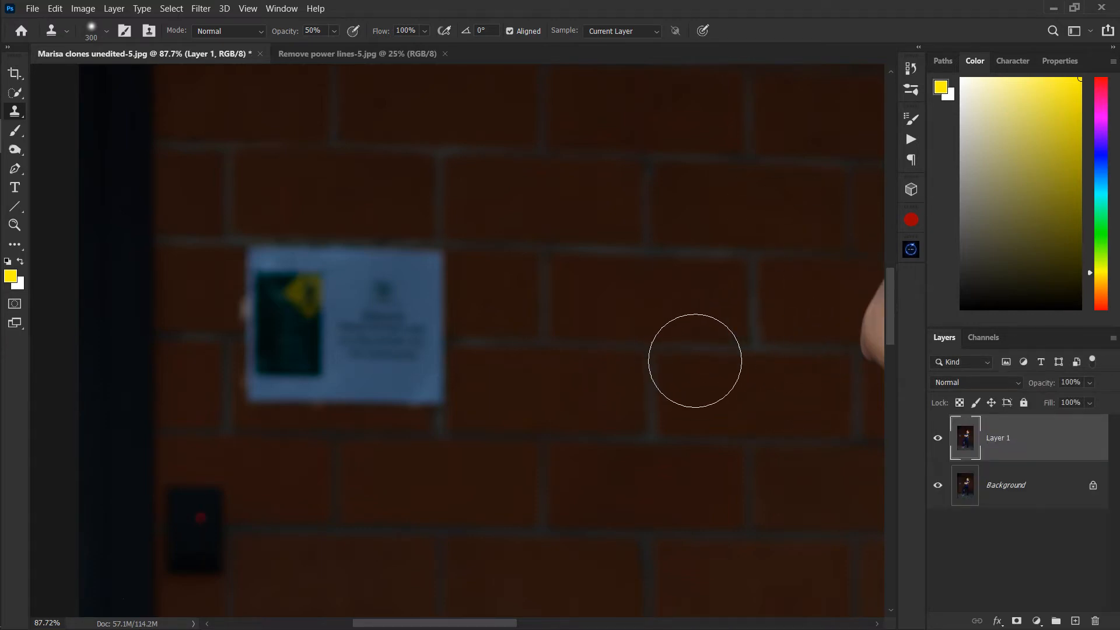
{"action": "left_click_drag", "start_coordinate": [552, 300], "coordinate": [537, 307]}
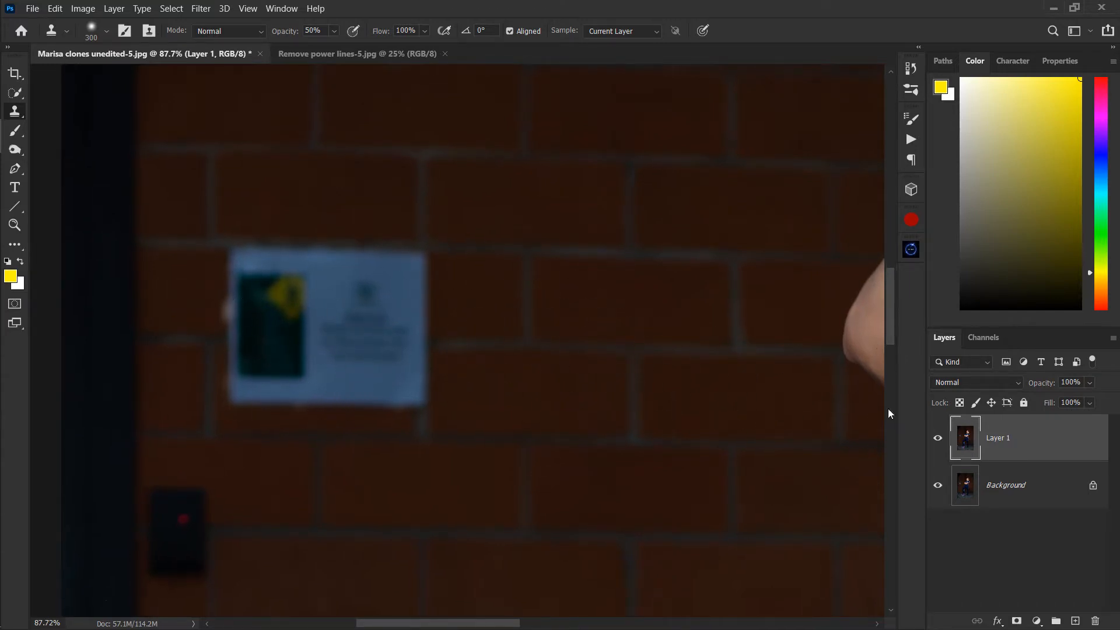
Sample a brick mortar joint beside the wall sign and clone it onto the sign's right edge at 50% opacity
{"action": "key", "text": "alt"}
{"action": "left_click", "coordinate": [634, 350], "text": "alt"}
{"action": "left_click", "coordinate": [420, 343]}
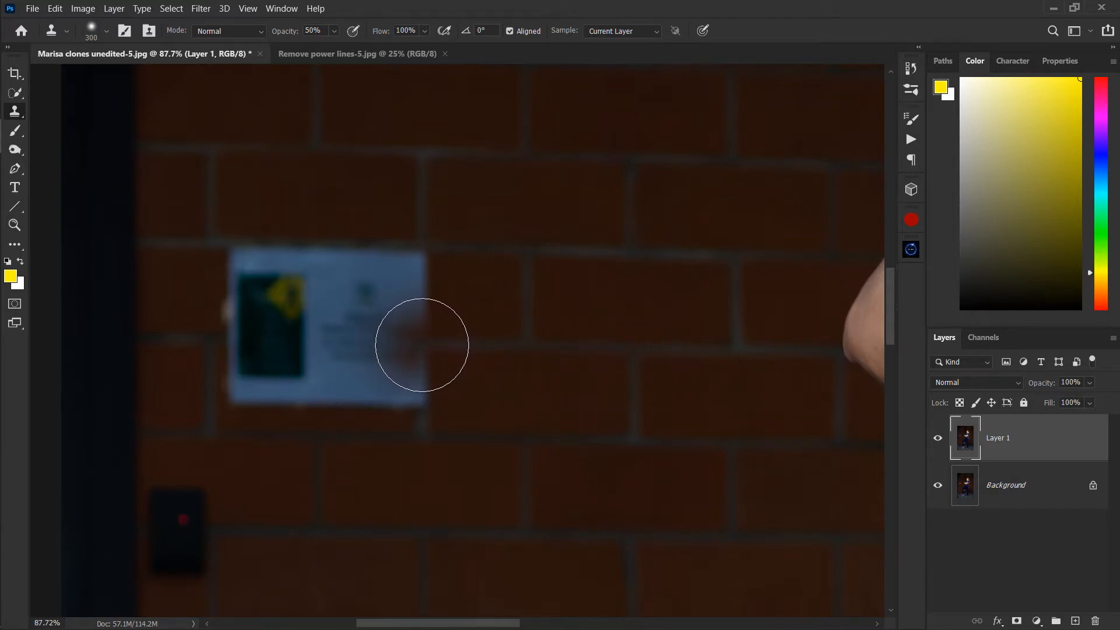
{"action": "mouse_move", "coordinate": [421, 345]}
{"action": "left_mouse_down"}
{"action": "mouse_move", "coordinate": [425, 365]}
{"action": "mouse_move", "coordinate": [371, 378]}
{"action": "left_mouse_up"}
Set the Clone Stamp to 100% opacity and a 250 px brush, and clone brick over the entire wall sign
{"action": "key", "text": "0"}
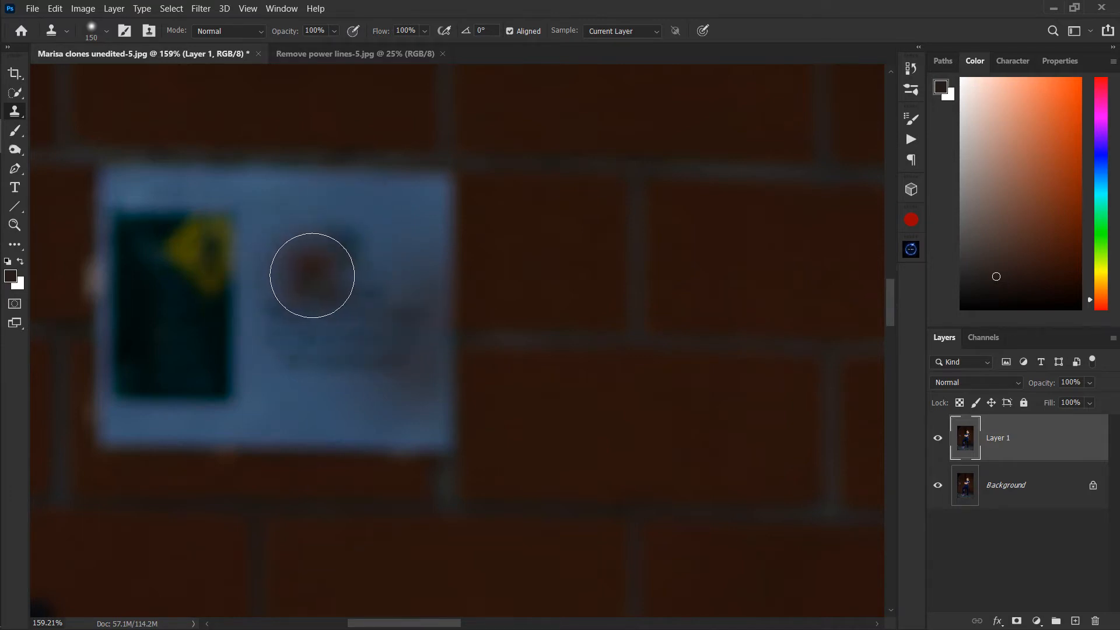
{"action": "key", "text": "bracketright"}
{"action": "key", "text": "bracketright"}
{"action": "key", "text": "bracketright"}
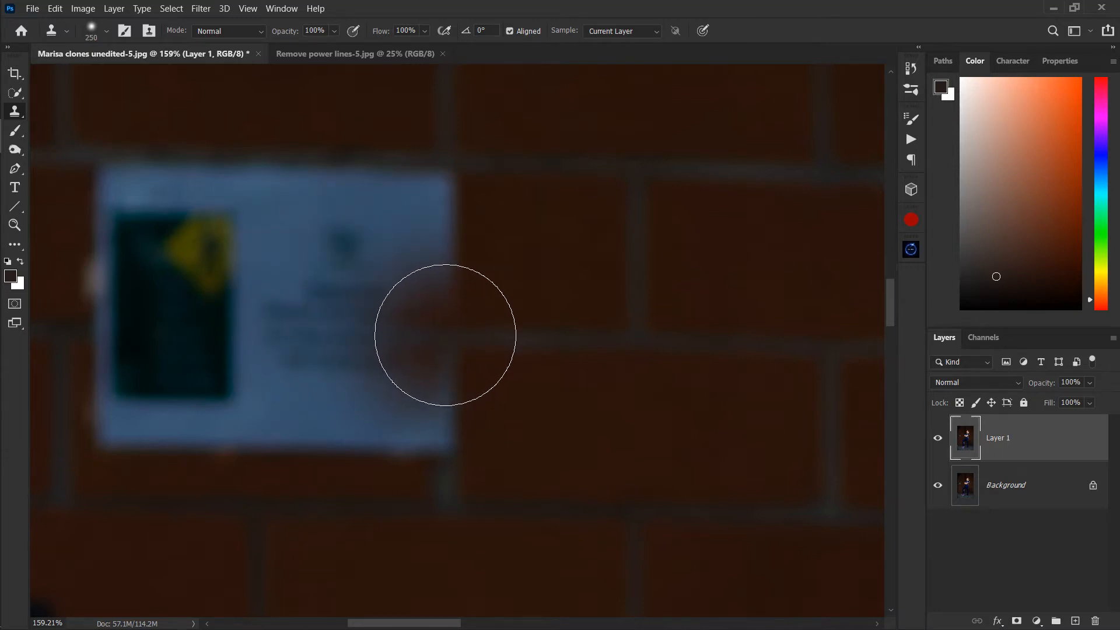
{"action": "mouse_move", "coordinate": [445, 334]}
{"action": "left_mouse_down"}
{"action": "mouse_move", "coordinate": [440, 414]}
{"action": "mouse_move", "coordinate": [447, 264]}
{"action": "mouse_move", "coordinate": [430, 289]}
{"action": "mouse_move", "coordinate": [417, 228]}
{"action": "mouse_move", "coordinate": [379, 379]}
{"action": "mouse_move", "coordinate": [386, 229]}
{"action": "mouse_move", "coordinate": [372, 218]}
{"action": "mouse_move", "coordinate": [380, 314]}
{"action": "left_mouse_up"}
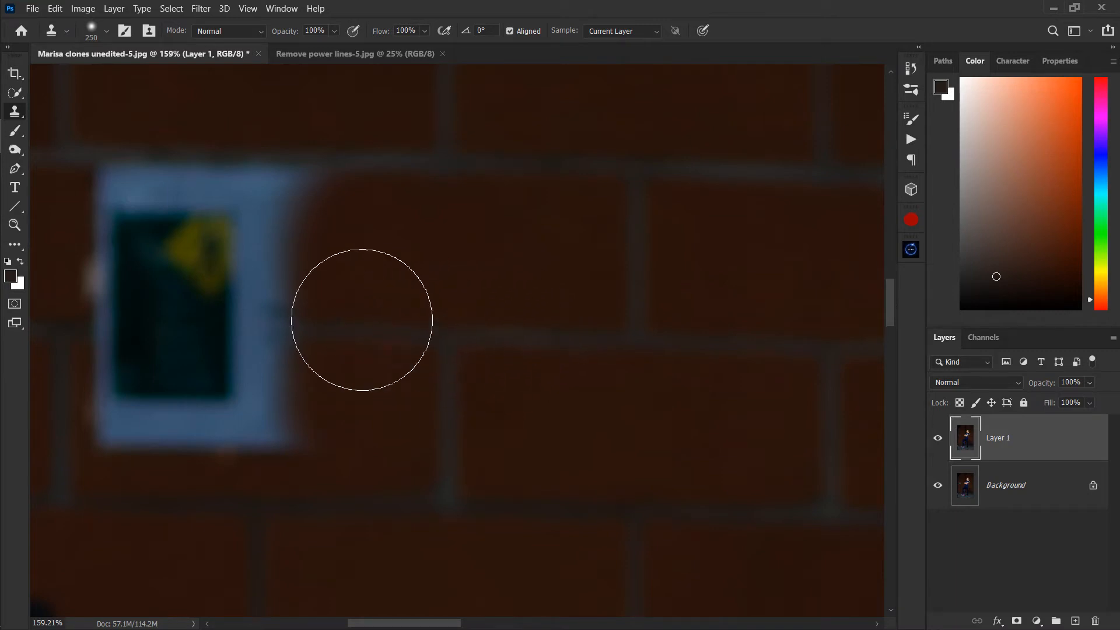
{"action": "left_click", "coordinate": [287, 295]}
{"action": "key", "text": "ctrl+z"}
{"action": "mouse_move", "coordinate": [314, 325]}
{"action": "left_mouse_down"}
{"action": "mouse_move", "coordinate": [255, 342]}
{"action": "mouse_move", "coordinate": [244, 324]}
{"action": "mouse_move", "coordinate": [258, 250]}
{"action": "mouse_move", "coordinate": [299, 229]}
{"action": "mouse_move", "coordinate": [229, 225]}
{"action": "mouse_move", "coordinate": [190, 200]}
{"action": "mouse_move", "coordinate": [217, 408]}
{"action": "mouse_move", "coordinate": [293, 400]}
{"action": "mouse_move", "coordinate": [137, 403]}
{"action": "mouse_move", "coordinate": [132, 217]}
{"action": "left_mouse_up"}
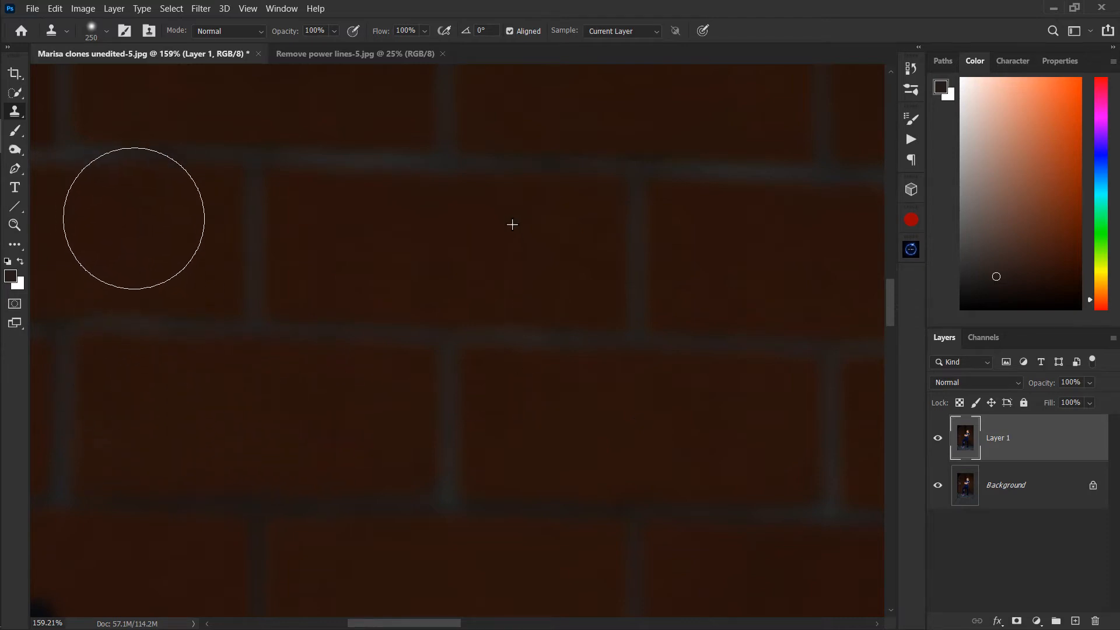
Compare the wall before and after the sign removal by toggling Layer 1's visibility, leaving the layer shown
{"action": "key", "text": "z"}
{"action": "mouse_move", "coordinate": [301, 287]}
{"action": "left_mouse_down"}
{"action": "mouse_move", "coordinate": [262, 308]}
{"action": "mouse_move", "coordinate": [295, 318]}
{"action": "left_mouse_up"}
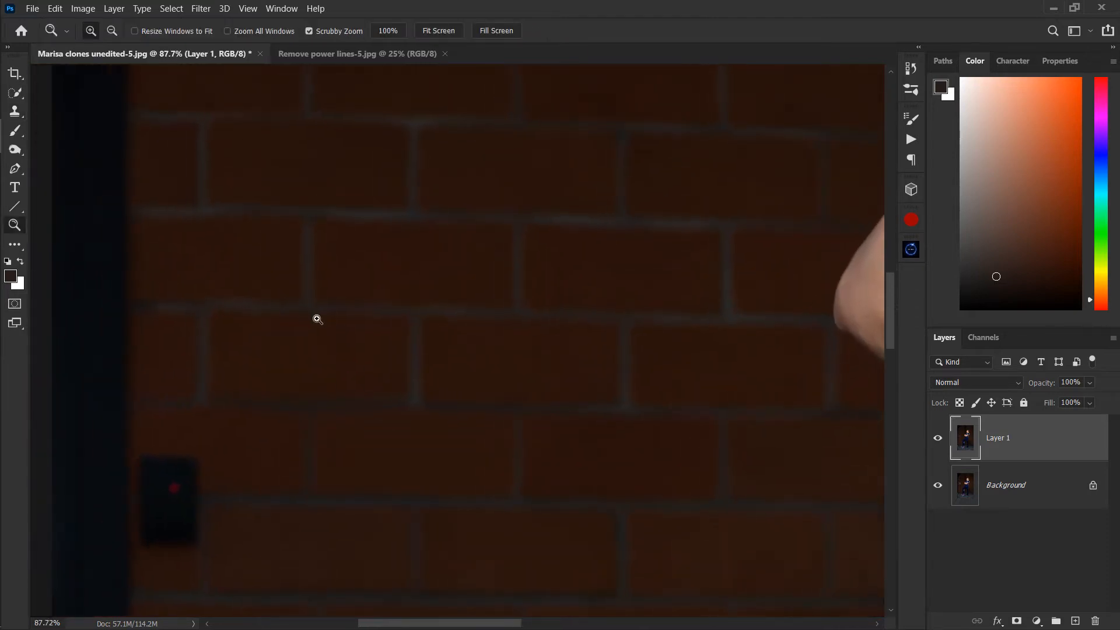
{"action": "left_click", "coordinate": [937, 442]}
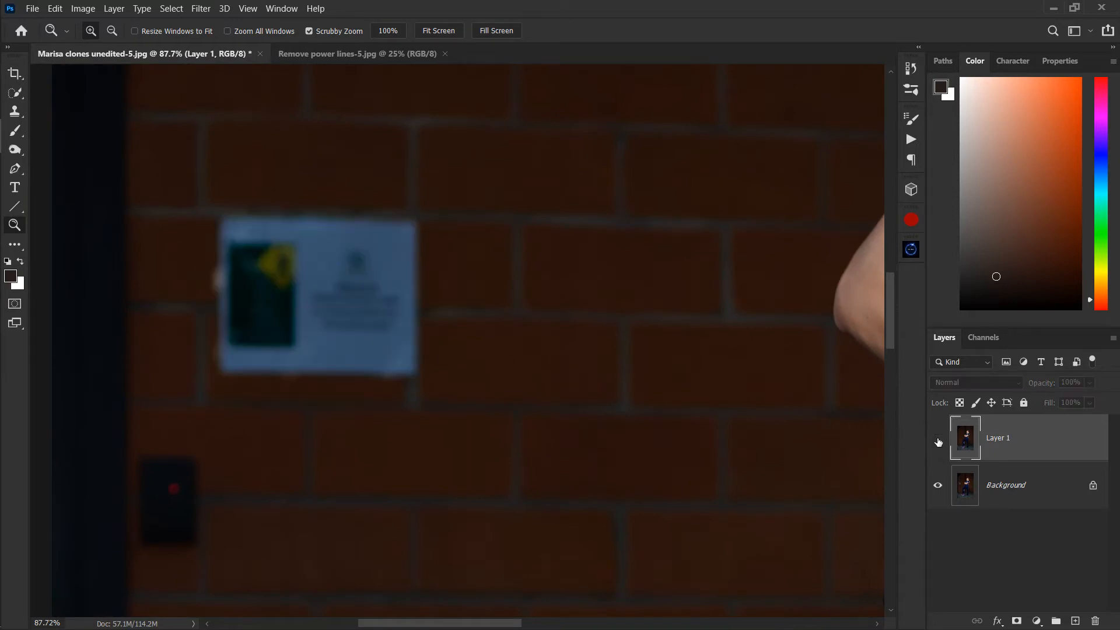
{"action": "left_click", "coordinate": [938, 442]}
{"action": "left_click", "coordinate": [940, 442]}
{"action": "left_click", "coordinate": [939, 442]}
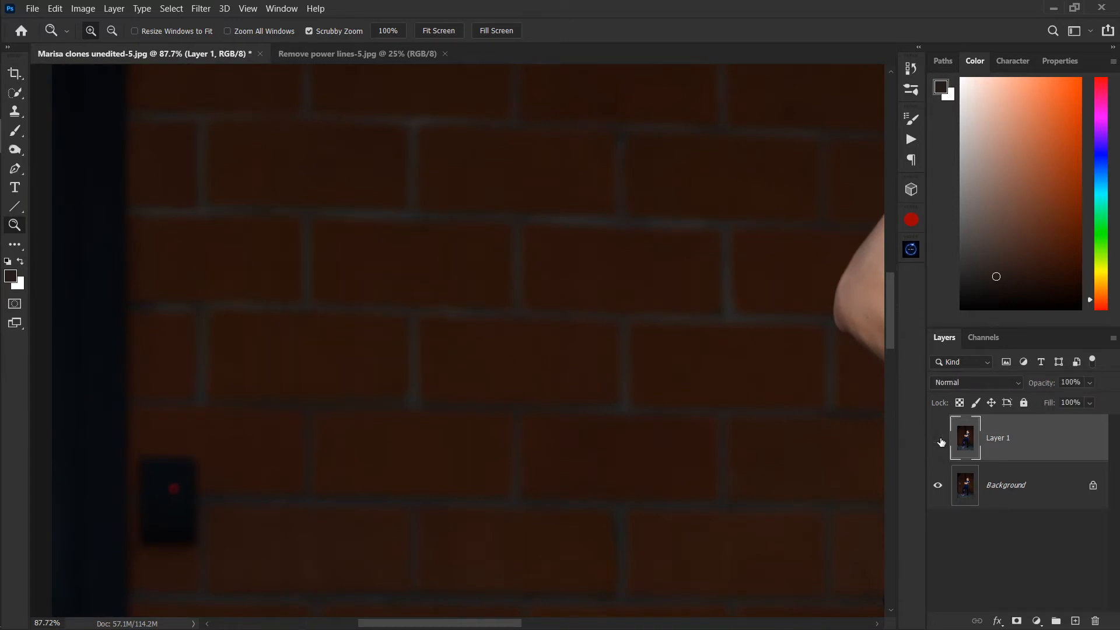
{"action": "left_click", "coordinate": [939, 443]}
{"action": "left_click", "coordinate": [939, 443]}
{"action": "left_click", "coordinate": [939, 444]}
{"action": "left_click", "coordinate": [939, 444]}
{"action": "left_click", "coordinate": [934, 442]}
{"action": "left_click_drag", "start_coordinate": [390, 383], "coordinate": [492, 325]}
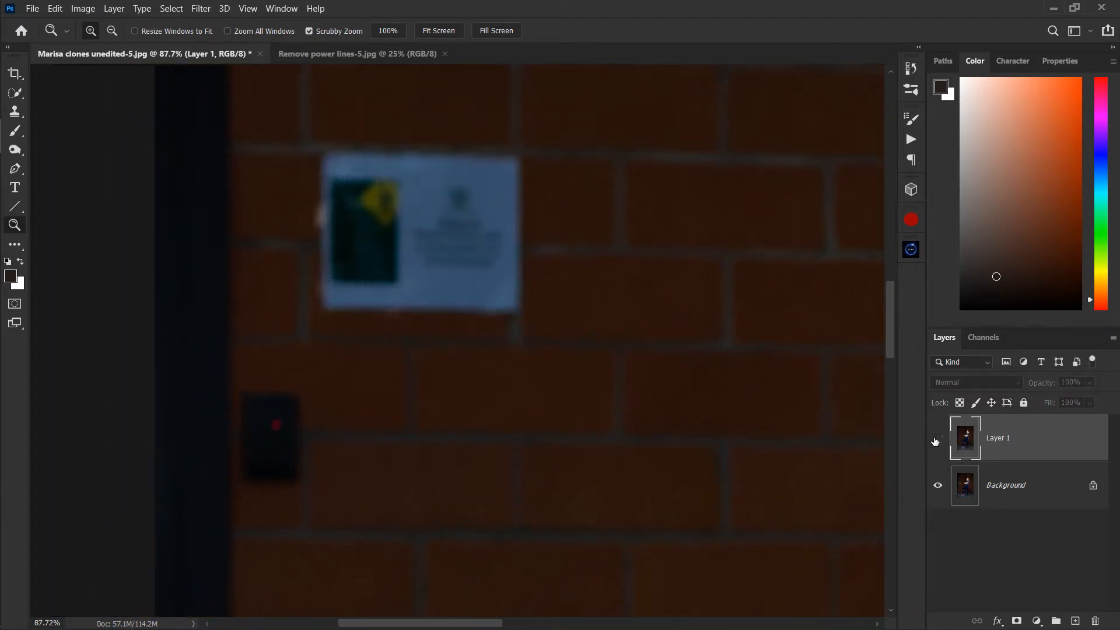
{"action": "left_click", "coordinate": [937, 438]}
Clone sampled brick and mortar over the small dark box with the red light, using a 150 px Clone Stamp brush
{"action": "left_click", "coordinate": [310, 450]}
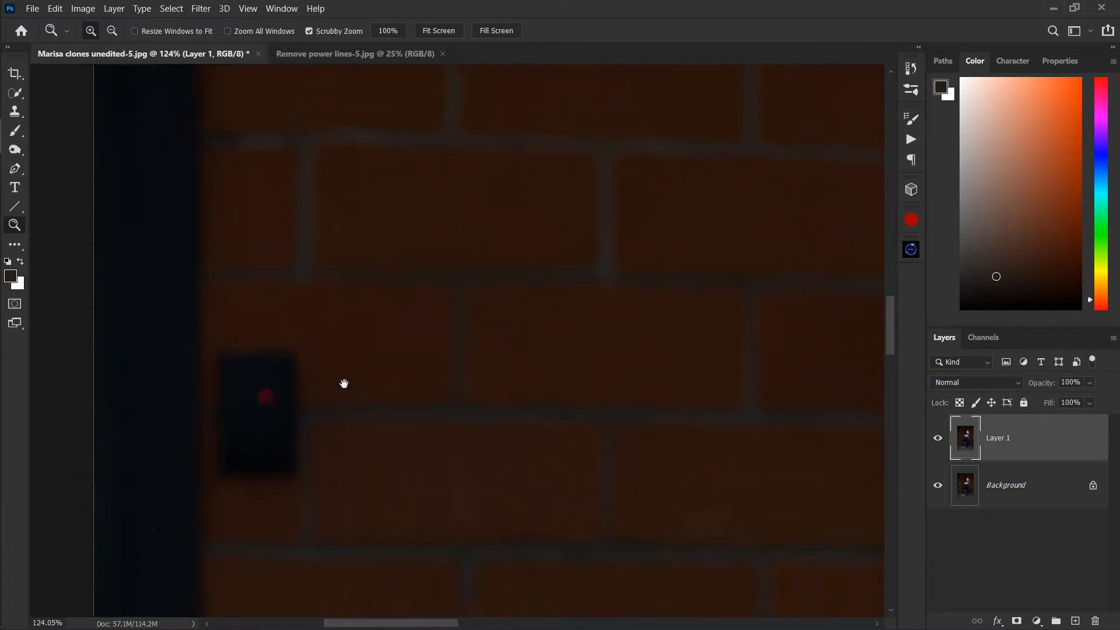
{"action": "key", "text": "s"}
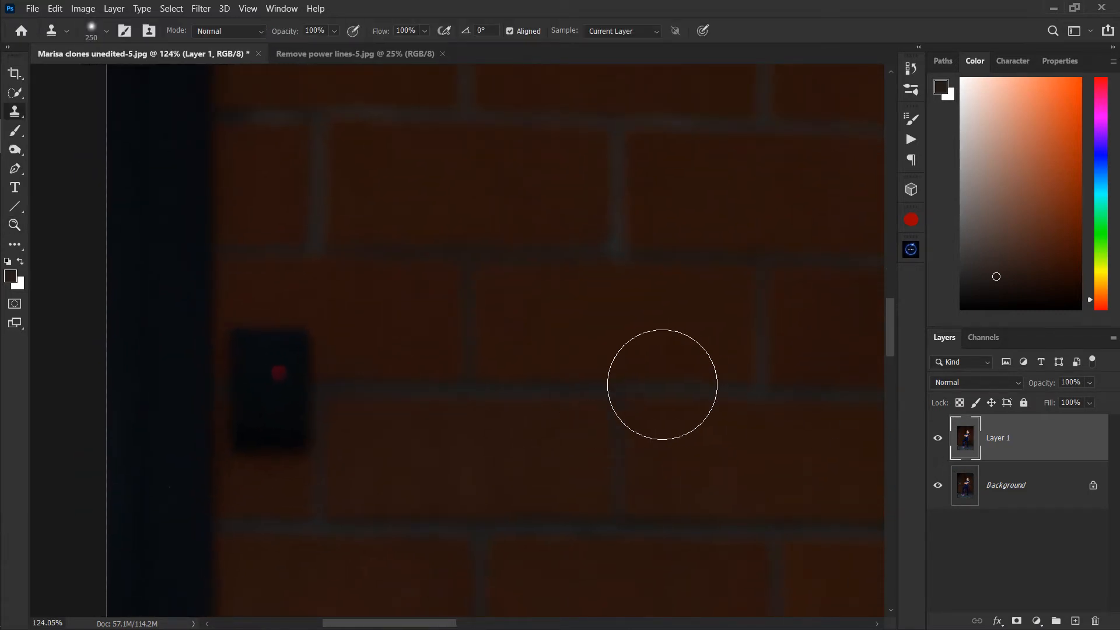
{"action": "key", "text": "alt"}
{"action": "left_click", "coordinate": [619, 395], "text": "alt"}
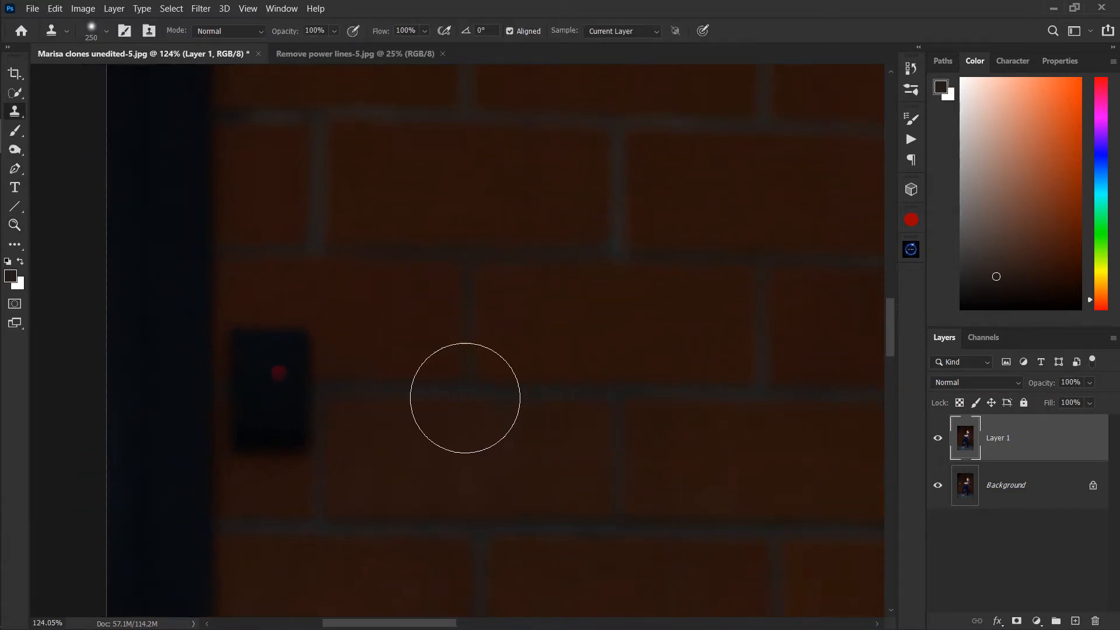
{"action": "key", "text": "bracketleft"}
{"action": "key", "text": "bracketleft"}
{"action": "key", "text": "bracketleft"}
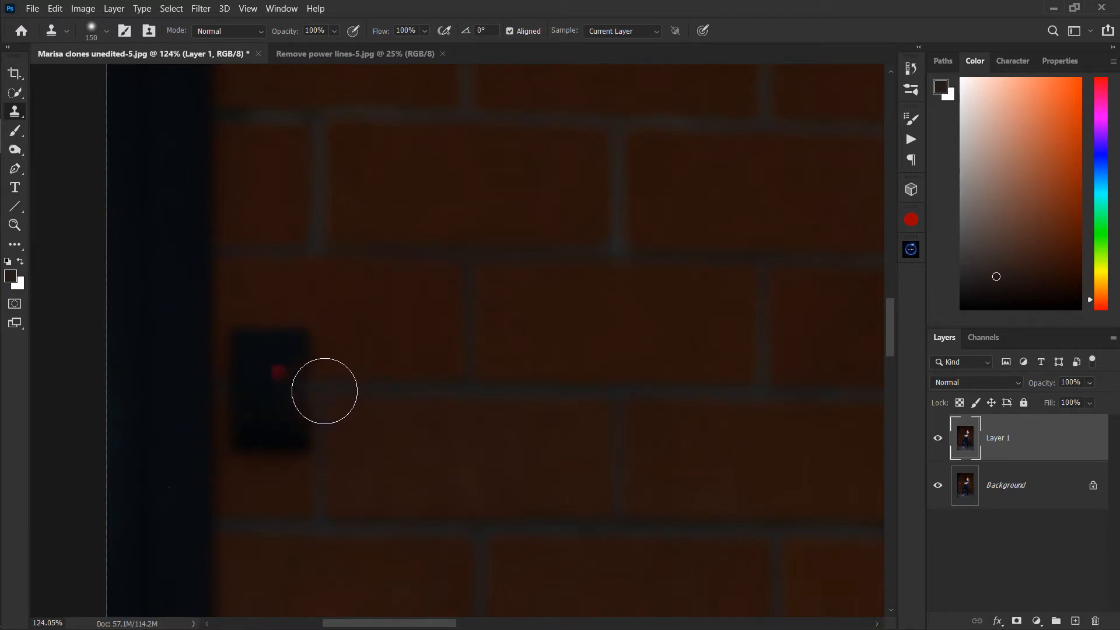
{"action": "mouse_move", "coordinate": [323, 391]}
{"action": "left_mouse_down"}
{"action": "mouse_move", "coordinate": [300, 370]}
{"action": "mouse_move", "coordinate": [272, 447]}
{"action": "mouse_move", "coordinate": [275, 320]}
{"action": "mouse_move", "coordinate": [273, 338]}
{"action": "left_mouse_up"}
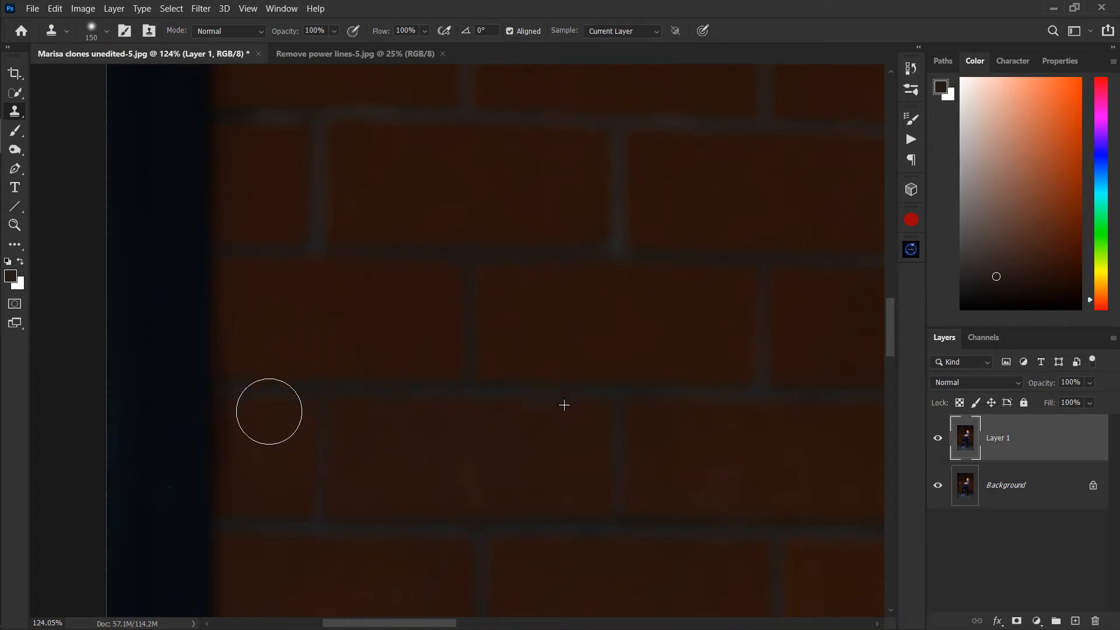
Sample a mortar intersection lower on the wall and clone it over the faint vertical joint below the removed box
{"action": "key", "text": "z"}
{"action": "left_click_drag", "start_coordinate": [327, 442], "coordinate": [294, 396]}
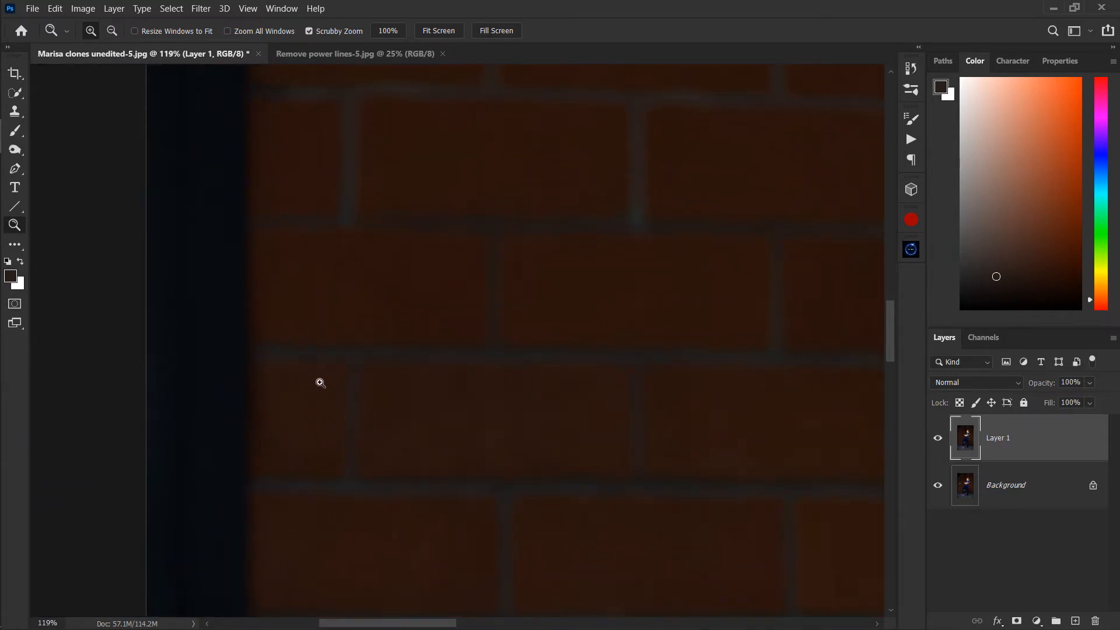
{"action": "left_click_drag", "start_coordinate": [320, 383], "coordinate": [372, 325]}
{"action": "left_click_drag", "start_coordinate": [374, 286], "coordinate": [386, 249]}
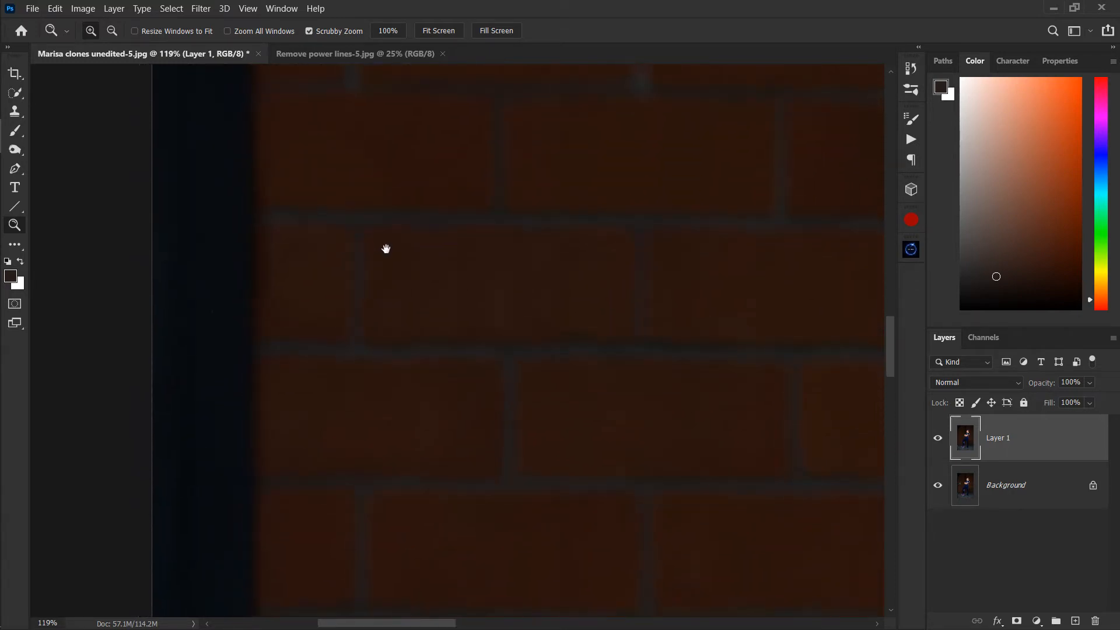
{"action": "key", "text": "s"}
{"action": "left_click", "coordinate": [365, 488], "text": "alt"}
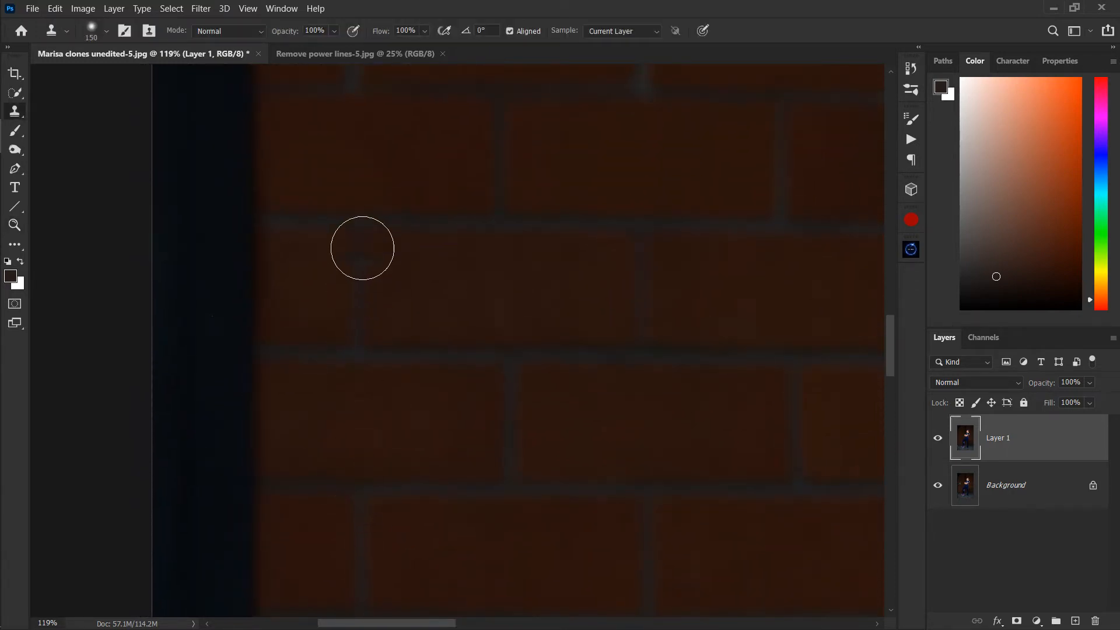
{"action": "mouse_move", "coordinate": [364, 220]}
{"action": "left_mouse_down"}
{"action": "mouse_move", "coordinate": [334, 232]}
{"action": "mouse_move", "coordinate": [315, 296]}
{"action": "mouse_move", "coordinate": [309, 194]}
{"action": "mouse_move", "coordinate": [373, 177]}
{"action": "mouse_move", "coordinate": [381, 223]}
{"action": "mouse_move", "coordinate": [302, 154]}
{"action": "mouse_move", "coordinate": [327, 260]}
{"action": "mouse_move", "coordinate": [322, 302]}
{"action": "mouse_move", "coordinate": [365, 284]}
{"action": "mouse_move", "coordinate": [388, 204]}
{"action": "left_mouse_up"}
Examine the retouched brick wall upward to the dark yellow-striped shape in the photo's upper-left corner
{"action": "key", "text": "z"}
{"action": "mouse_move", "coordinate": [407, 307]}
{"action": "left_mouse_down"}
{"action": "mouse_move", "coordinate": [380, 327]}
{"action": "mouse_move", "coordinate": [378, 350]}
{"action": "left_mouse_up"}
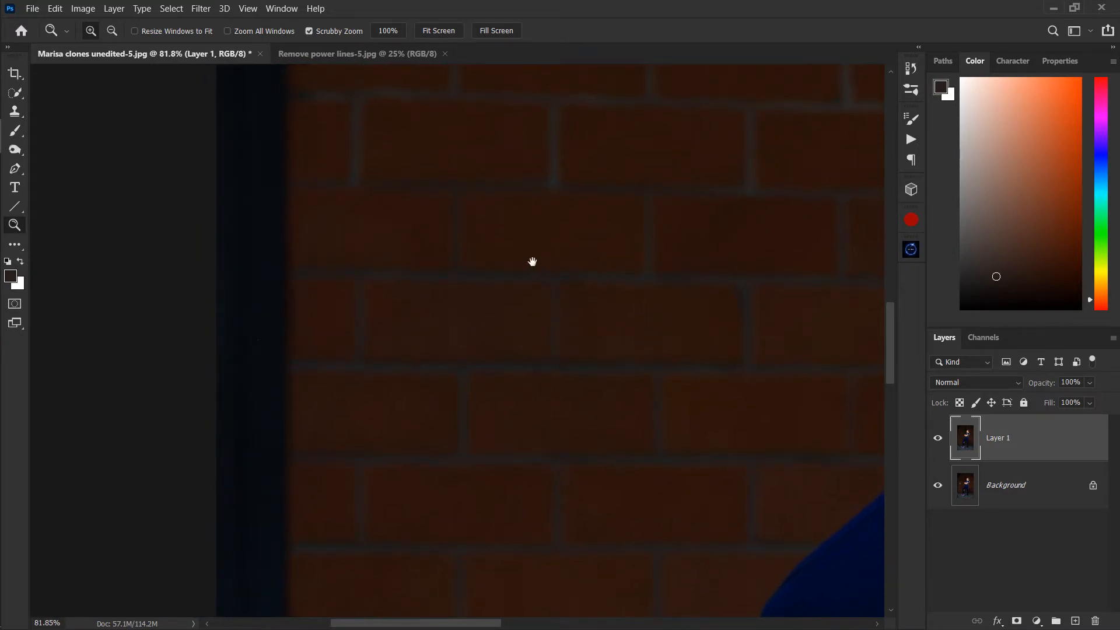
{"action": "left_click_drag", "start_coordinate": [531, 261], "coordinate": [500, 392]}
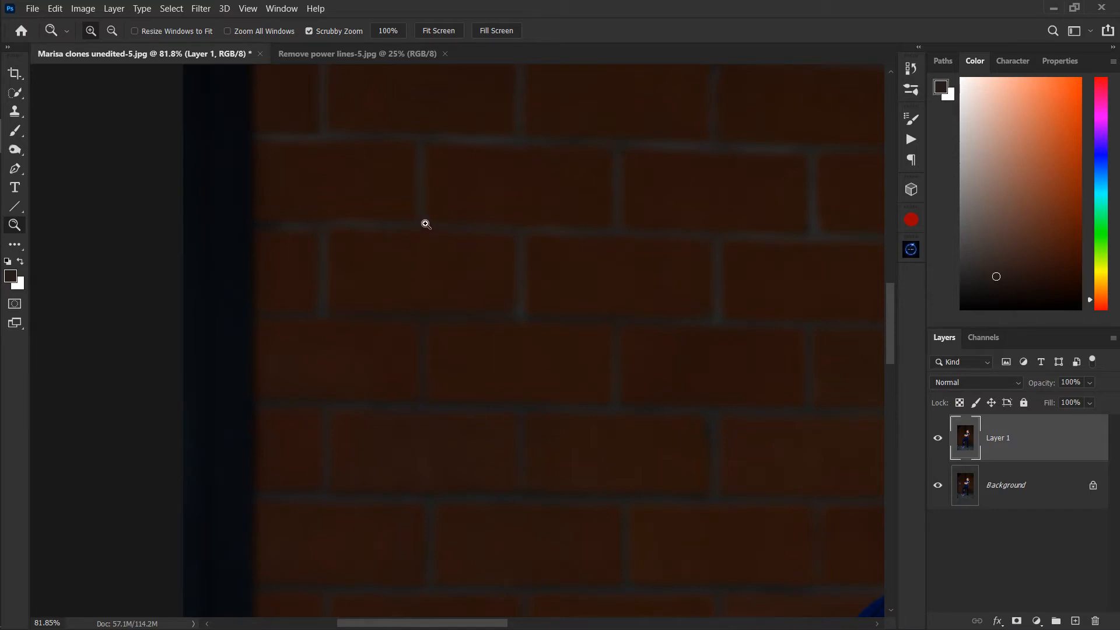
{"action": "left_click_drag", "start_coordinate": [424, 227], "coordinate": [416, 447]}
{"action": "left_click_drag", "start_coordinate": [420, 232], "coordinate": [425, 432]}
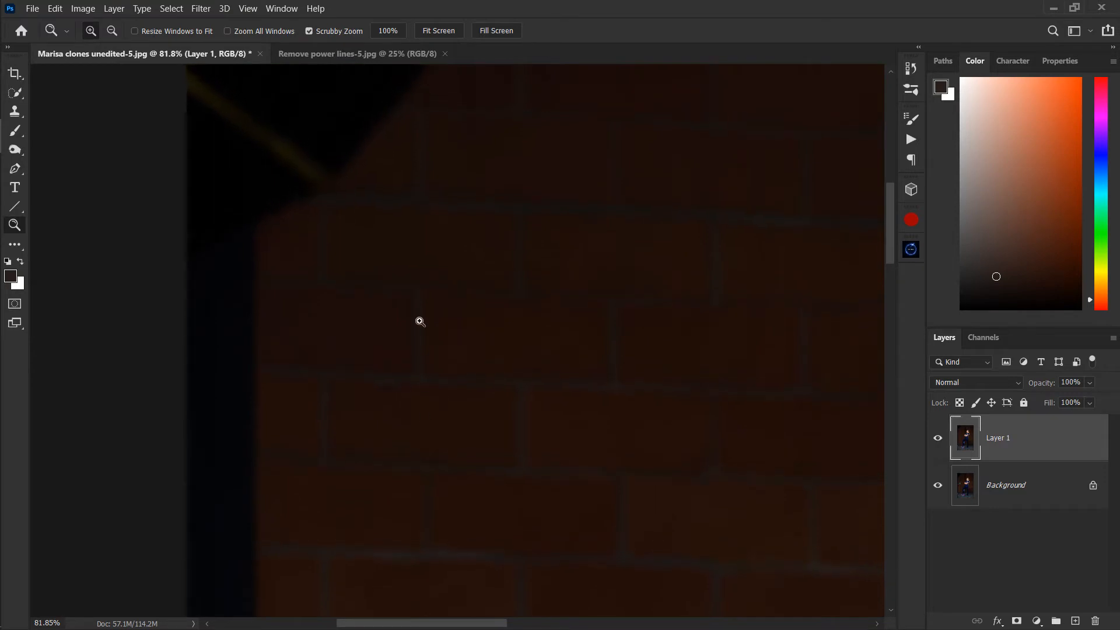
{"action": "left_click_drag", "start_coordinate": [420, 320], "coordinate": [395, 462]}
{"action": "left_click_drag", "start_coordinate": [427, 344], "coordinate": [362, 427]}
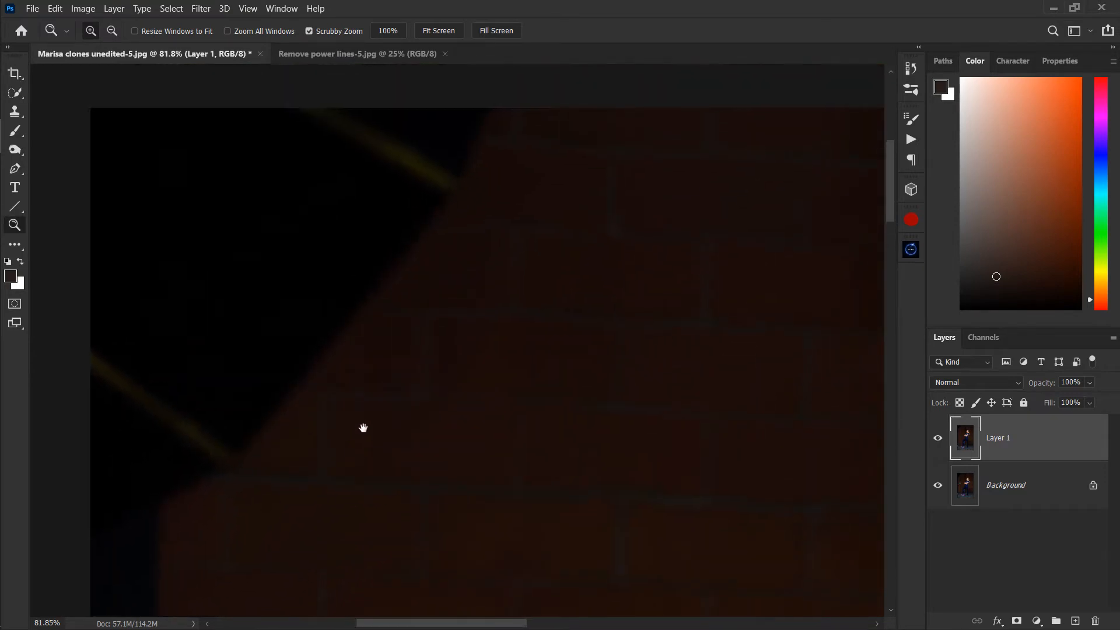
{"action": "left_click_drag", "start_coordinate": [411, 374], "coordinate": [396, 354]}
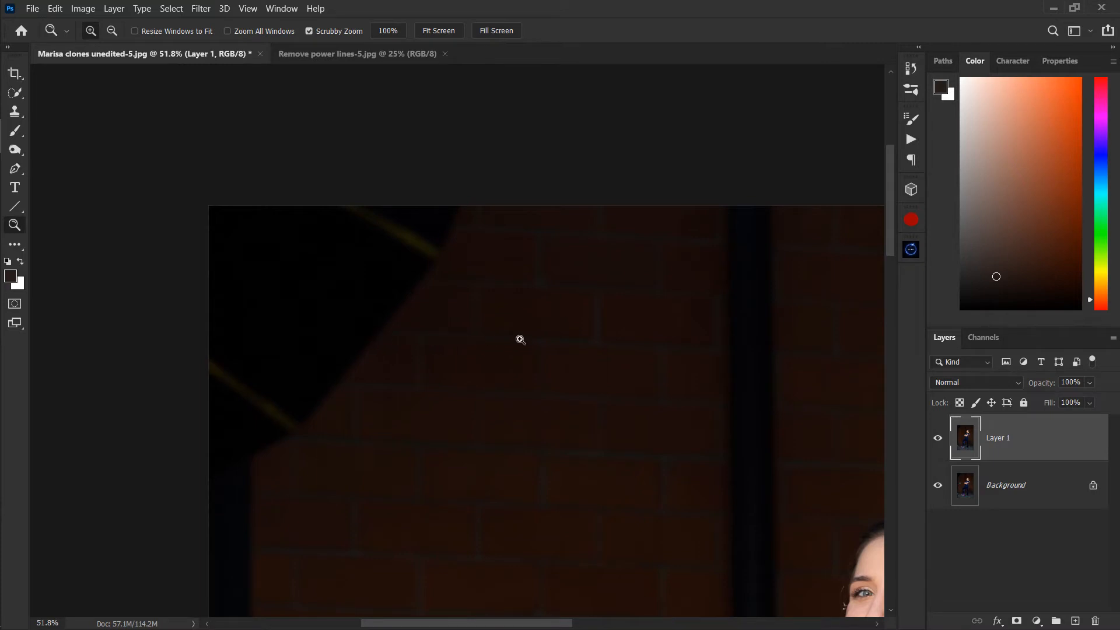
Sample a mortar joint on the upper wall and clone brick over the diagonal edge of the dark corner shape
{"action": "key", "text": "s"}
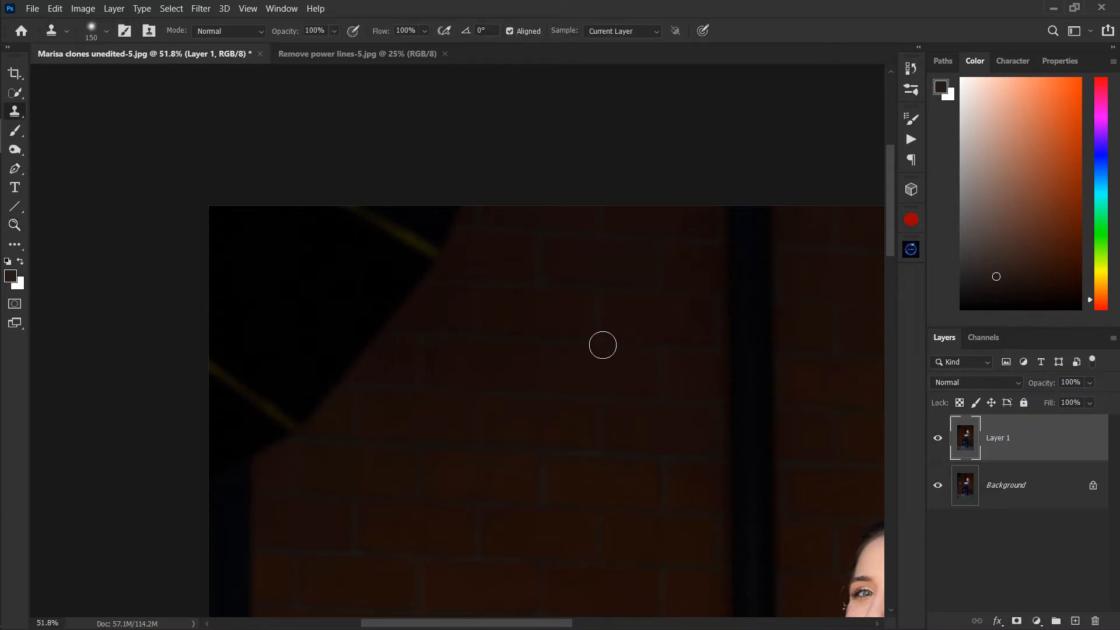
{"action": "key", "text": "alt"}
{"action": "left_click", "coordinate": [595, 339], "text": "alt"}
{"action": "key", "text": "z"}
{"action": "left_click_drag", "start_coordinate": [422, 339], "coordinate": [464, 320]}
{"action": "key", "text": "space"}
{"action": "key", "text": "s"}
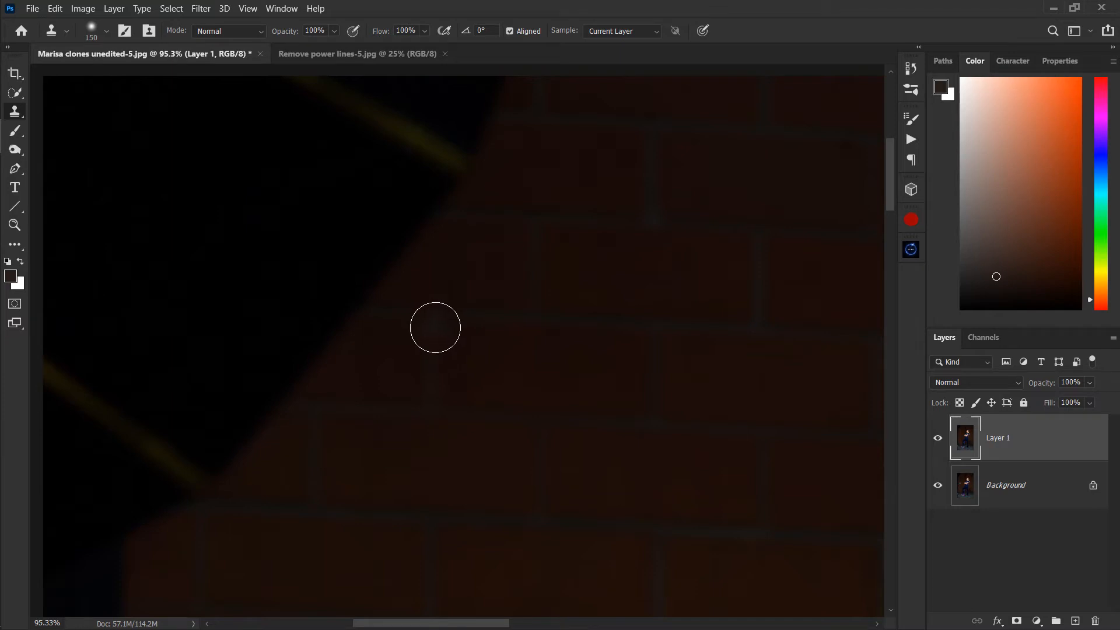
{"action": "left_click", "coordinate": [759, 328], "text": "alt"}
{"action": "mouse_move", "coordinate": [540, 317]}
{"action": "left_mouse_down"}
{"action": "mouse_move", "coordinate": [276, 309]}
{"action": "mouse_move", "coordinate": [408, 239]}
{"action": "mouse_move", "coordinate": [366, 285]}
{"action": "mouse_move", "coordinate": [501, 84]}
{"action": "mouse_move", "coordinate": [362, 219]}
{"action": "mouse_move", "coordinate": [416, 95]}
{"action": "mouse_move", "coordinate": [265, 289]}
{"action": "mouse_move", "coordinate": [406, 96]}
{"action": "mouse_move", "coordinate": [250, 308]}
{"action": "mouse_move", "coordinate": [272, 327]}
{"action": "mouse_move", "coordinate": [226, 462]}
{"action": "mouse_move", "coordinate": [207, 455]}
{"action": "mouse_move", "coordinate": [233, 380]}
{"action": "mouse_move", "coordinate": [214, 362]}
{"action": "mouse_move", "coordinate": [184, 454]}
{"action": "left_mouse_up"}
{"action": "key", "text": "z"}
{"action": "mouse_move", "coordinate": [227, 388]}
{"action": "left_mouse_down"}
{"action": "mouse_move", "coordinate": [202, 415]}
{"action": "mouse_move", "coordinate": [262, 342]}
{"action": "left_mouse_up"}
{"action": "key", "text": "b"}
{"action": "left_click_drag", "start_coordinate": [247, 428], "coordinate": [246, 423]}
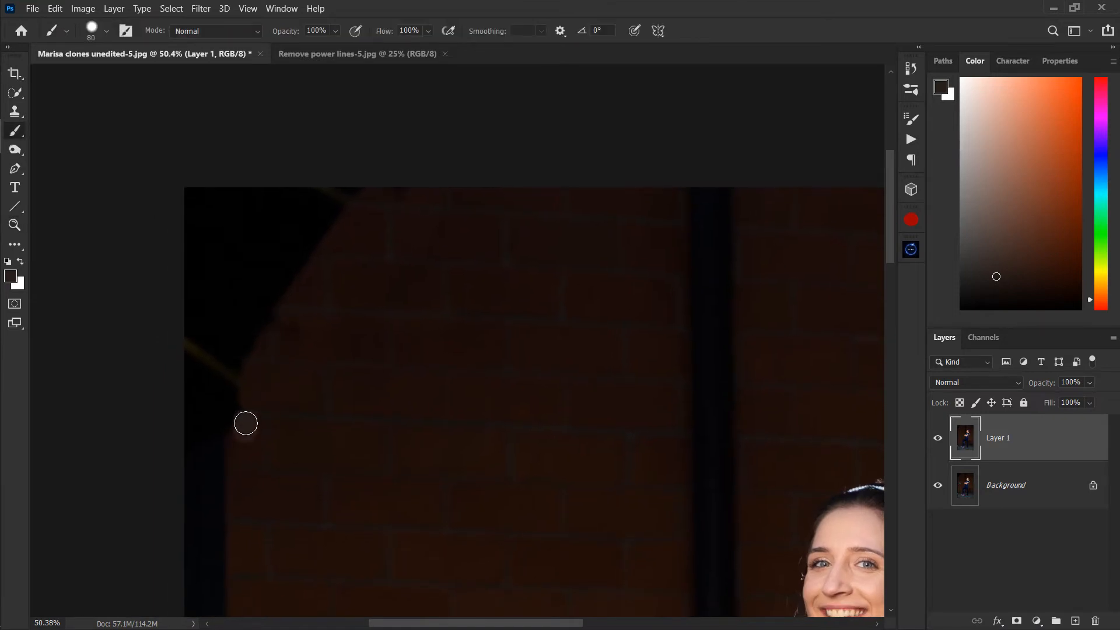
{"action": "key", "text": "ctrl+z"}
{"action": "key", "text": "s"}
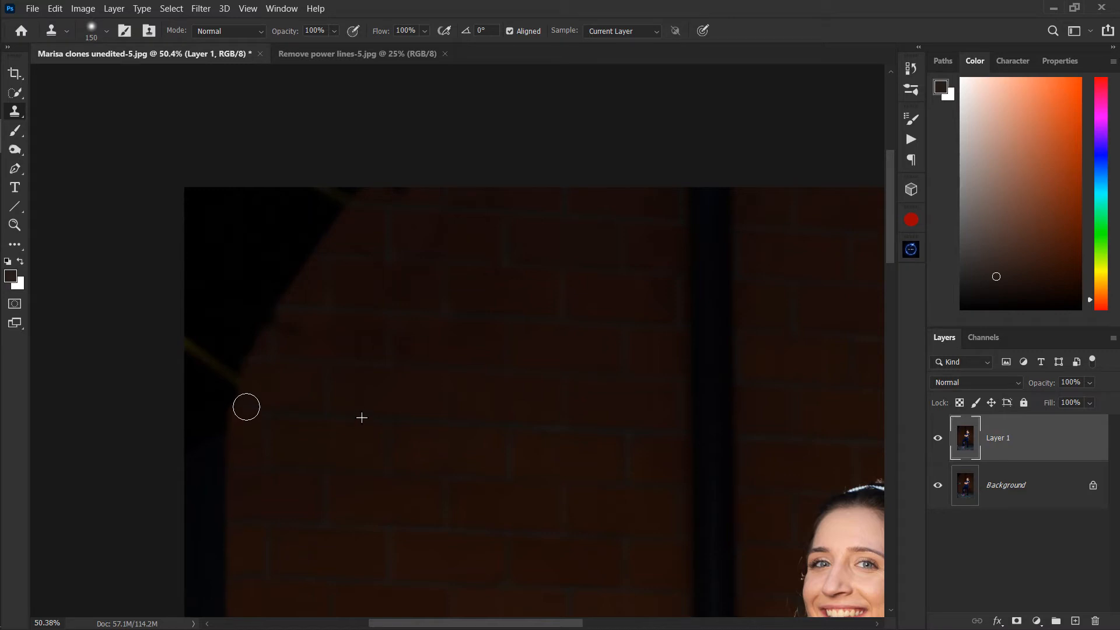
Clone brick over the rest of the dark corner shape, up to the photo's top edge and the dark vertical post
{"action": "left_click_drag", "start_coordinate": [252, 320], "coordinate": [249, 386]}
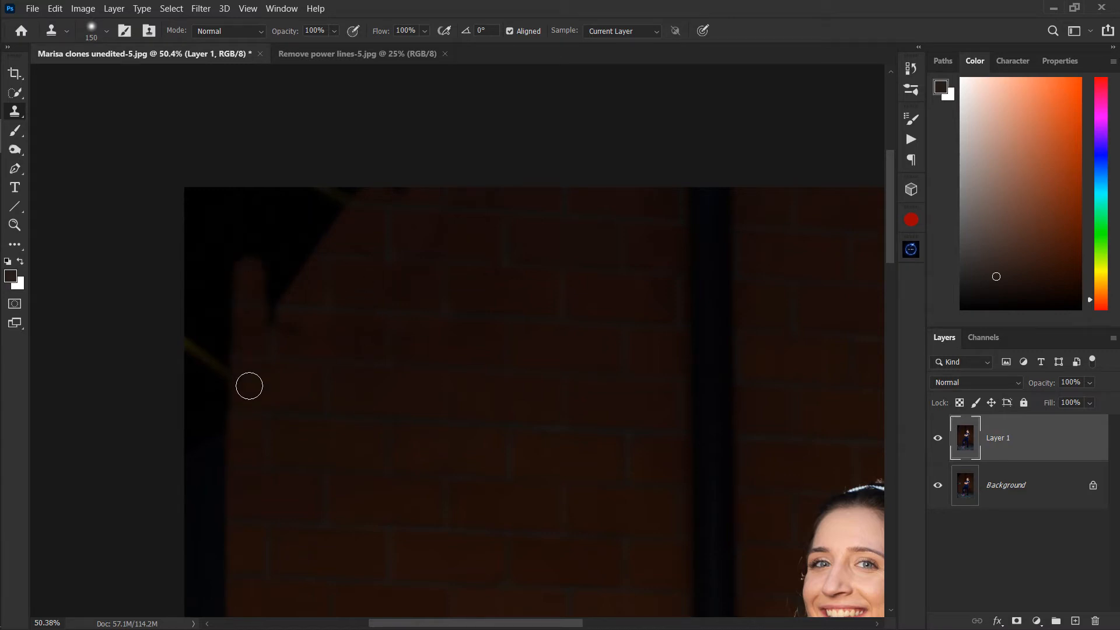
{"action": "left_click_drag", "start_coordinate": [272, 329], "coordinate": [291, 299]}
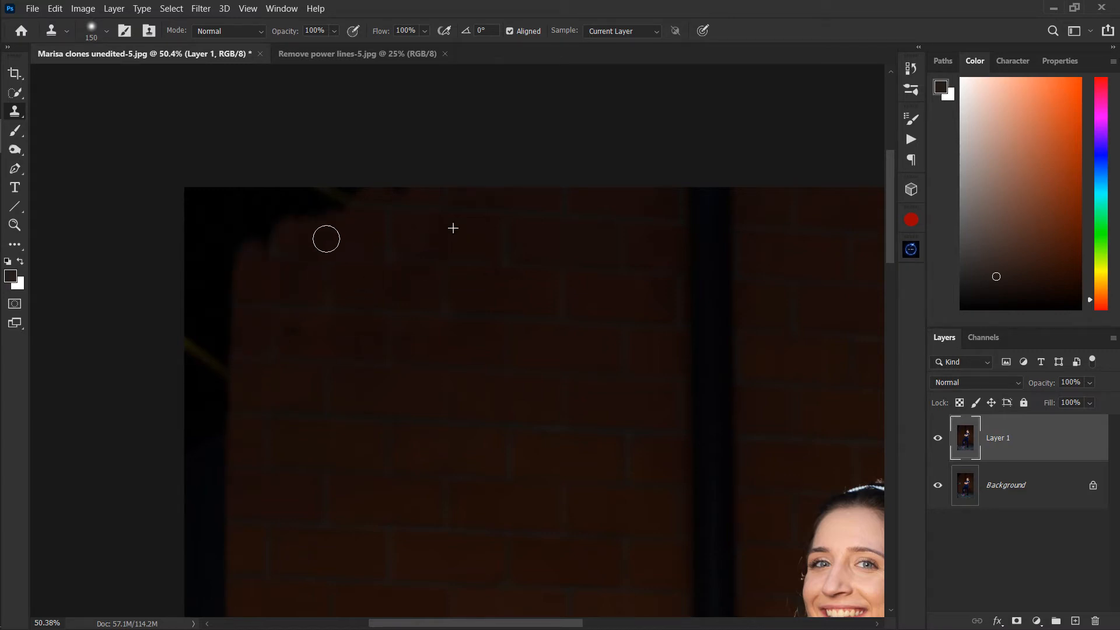
{"action": "mouse_move", "coordinate": [398, 204]}
{"action": "left_mouse_down"}
{"action": "mouse_move", "coordinate": [275, 214]}
{"action": "mouse_move", "coordinate": [263, 264]}
{"action": "left_mouse_up"}
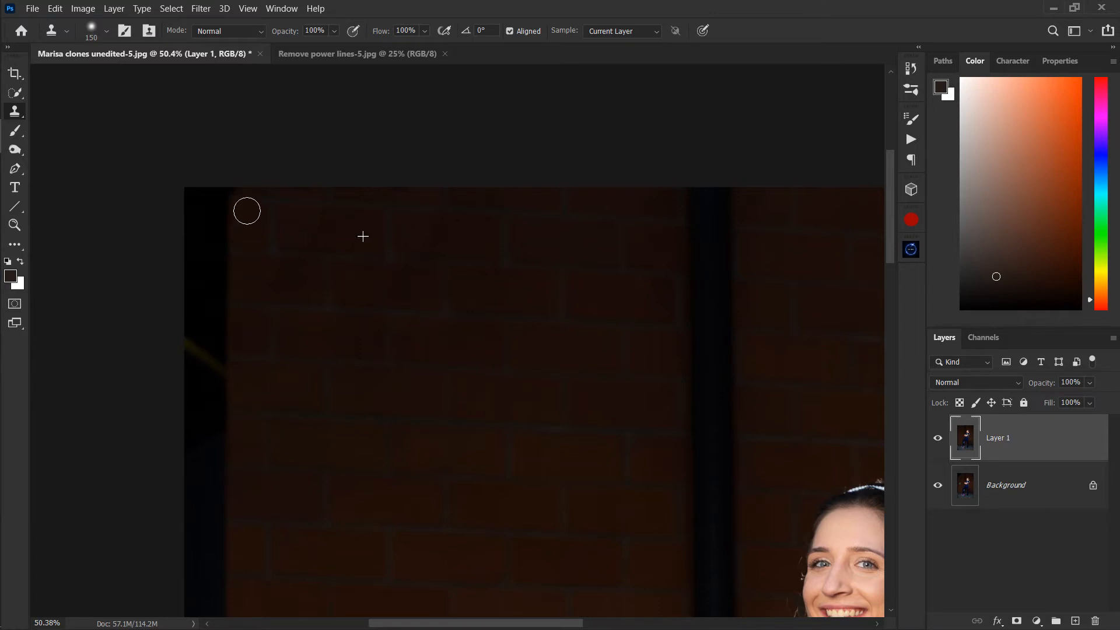
Clone the dark vertical post over the remaining yellow stripe at the photo's left edge
{"action": "key", "text": "z"}
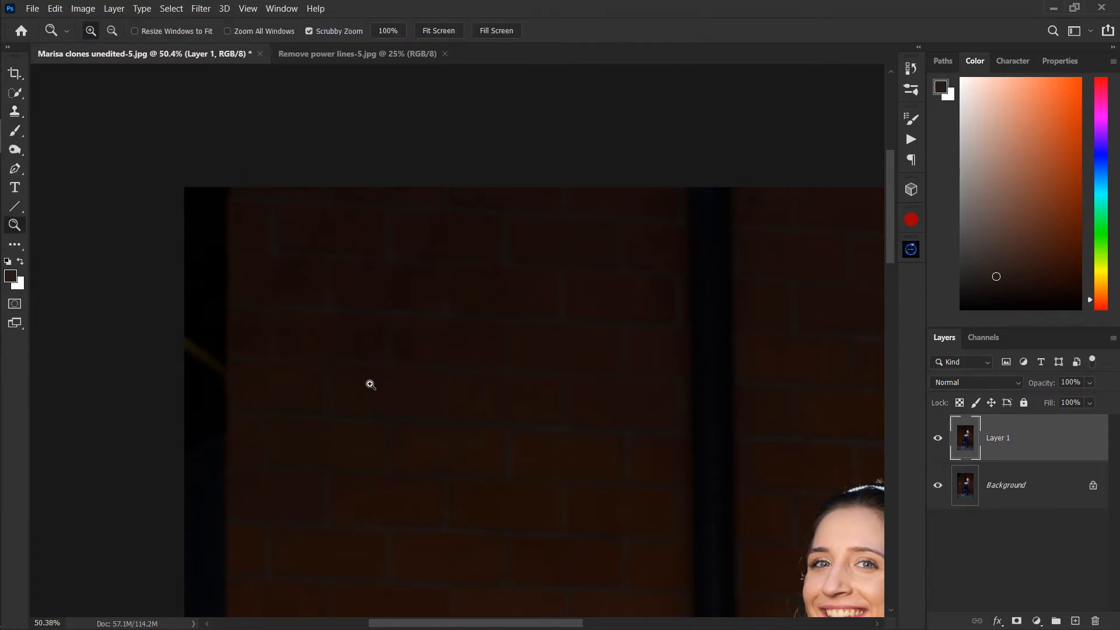
{"action": "left_click_drag", "start_coordinate": [369, 385], "coordinate": [327, 412]}
{"action": "left_click_drag", "start_coordinate": [353, 353], "coordinate": [376, 212]}
{"action": "left_click_drag", "start_coordinate": [418, 294], "coordinate": [342, 316]}
{"action": "mouse_move", "coordinate": [335, 102]}
{"action": "left_mouse_down"}
{"action": "mouse_move", "coordinate": [393, 112]}
{"action": "mouse_move", "coordinate": [383, 172]}
{"action": "left_mouse_up"}
{"action": "key", "text": "s"}
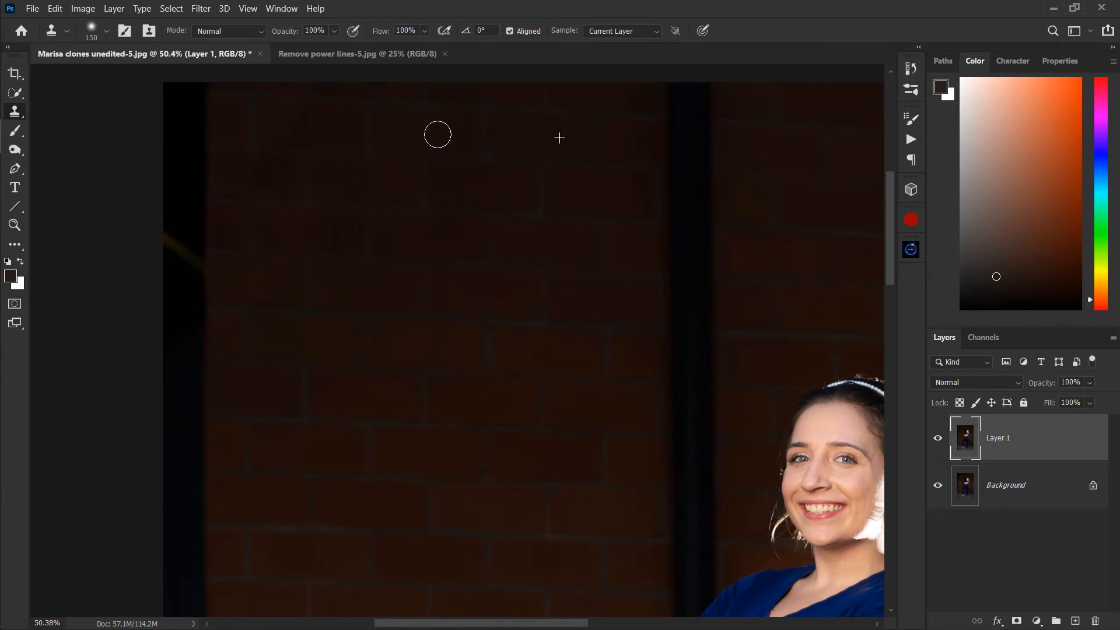
{"action": "key", "text": "alt"}
{"action": "key", "text": "z"}
{"action": "left_click_drag", "start_coordinate": [373, 214], "coordinate": [354, 242]}
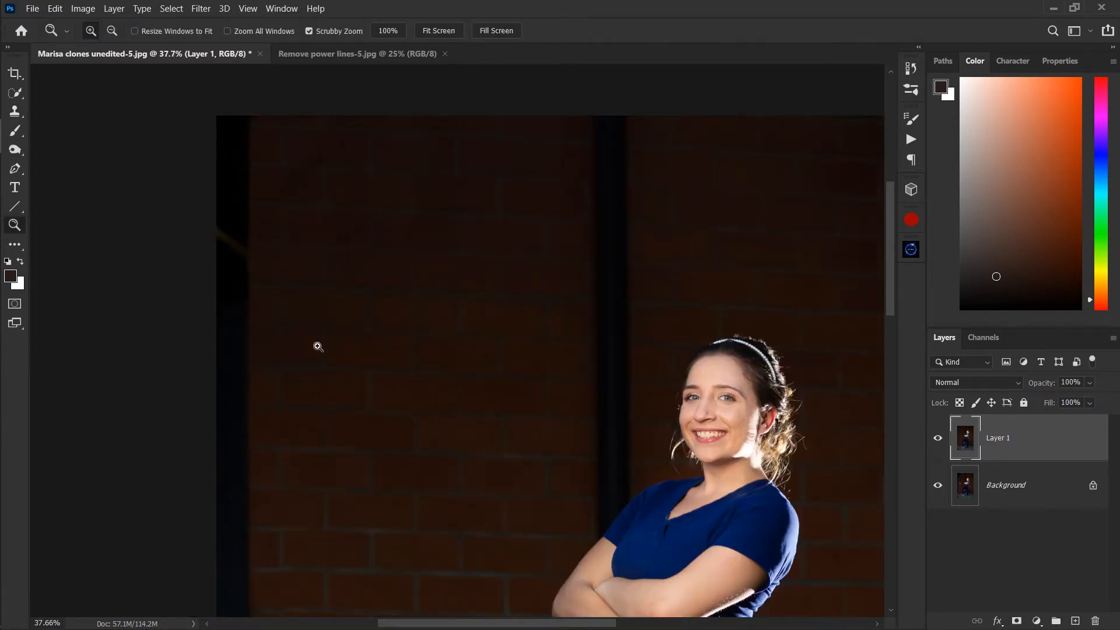
{"action": "key", "text": "s"}
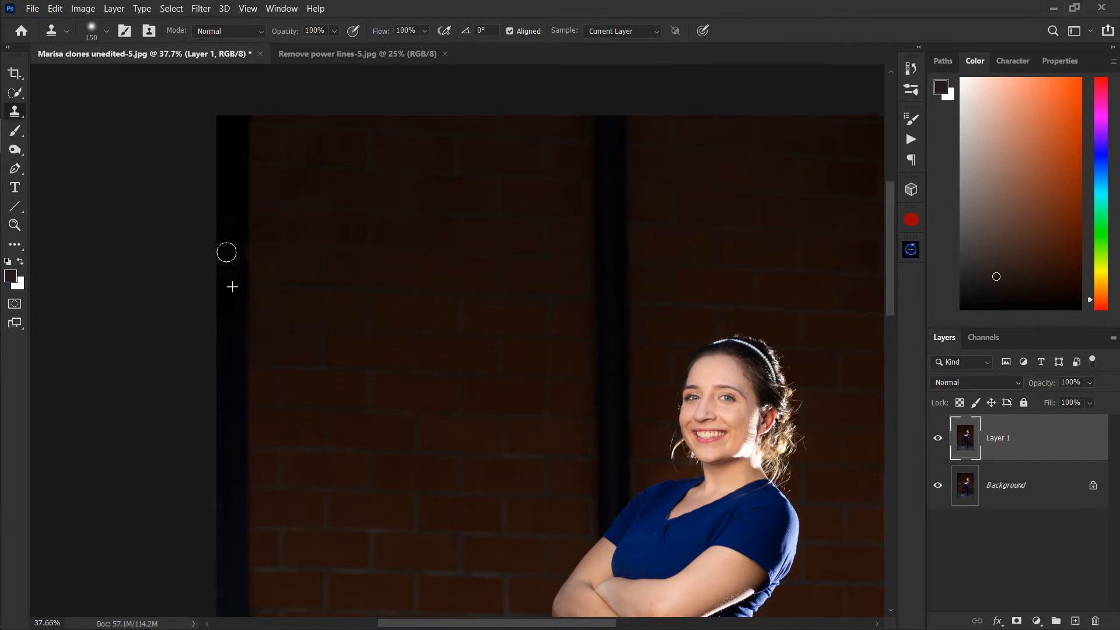
Sample the front step's upper edge and clone floor over the diagonal metal handrail, using a 150 px Clone Stamp brush
{"action": "left_click_drag", "start_coordinate": [333, 279], "coordinate": [215, 308]}
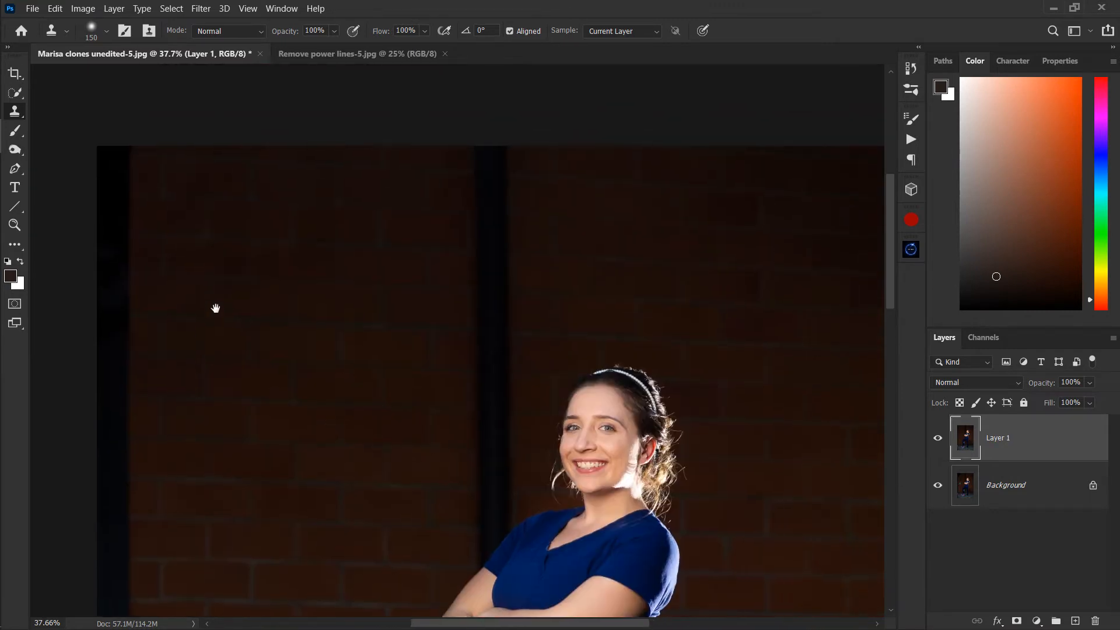
{"action": "left_click_drag", "start_coordinate": [397, 404], "coordinate": [337, 273]}
{"action": "key", "text": "z"}
{"action": "left_click_drag", "start_coordinate": [458, 407], "coordinate": [401, 408]}
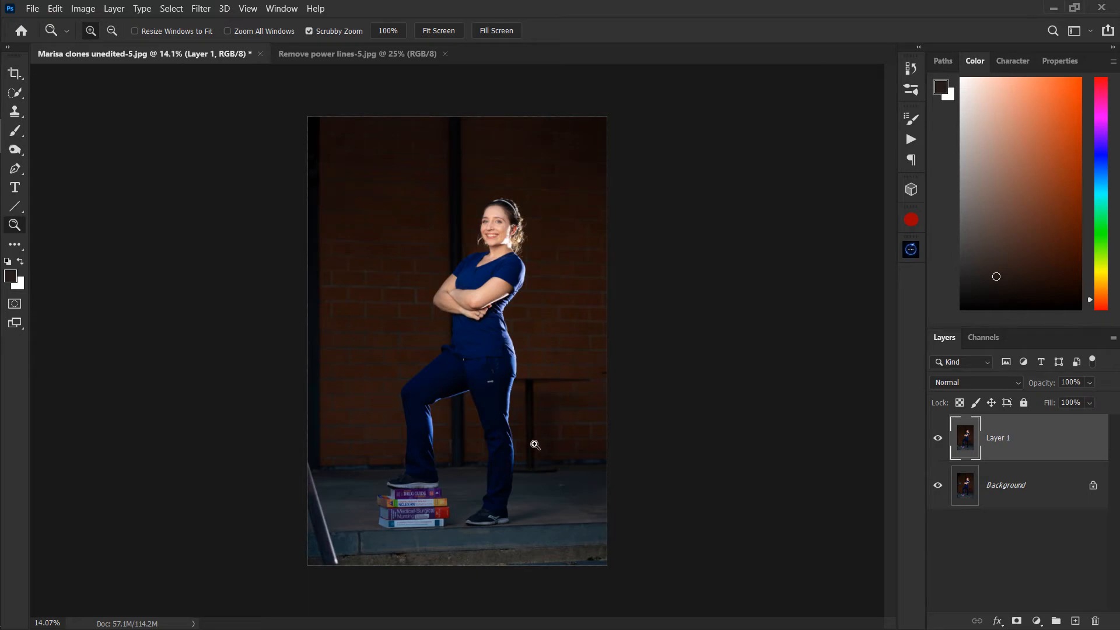
{"action": "left_click_drag", "start_coordinate": [294, 559], "coordinate": [420, 461]}
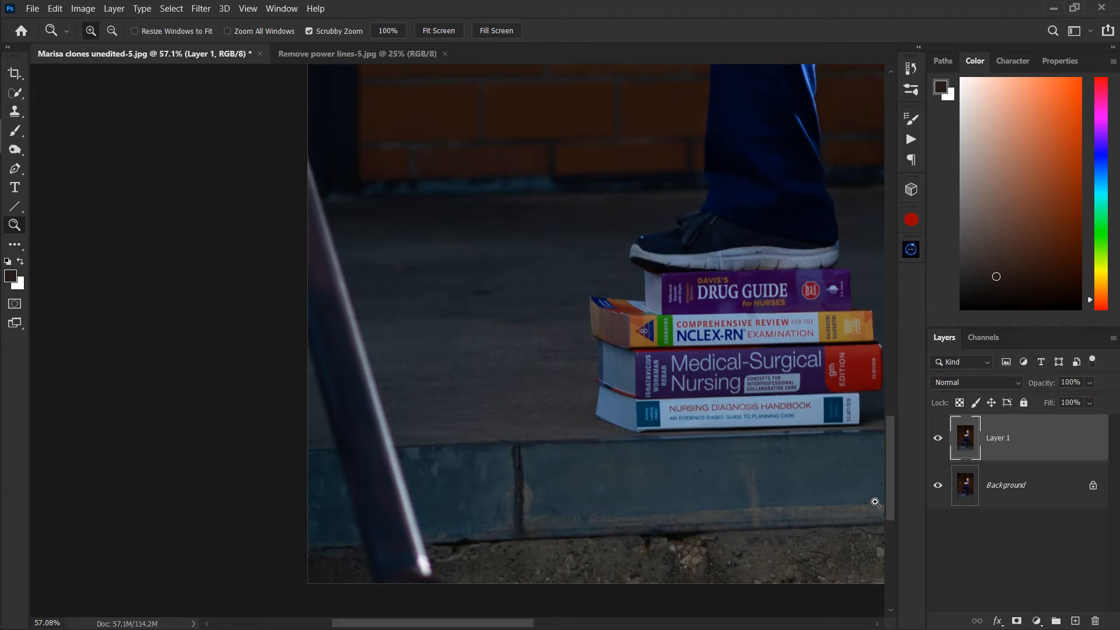
{"action": "key", "text": "s"}
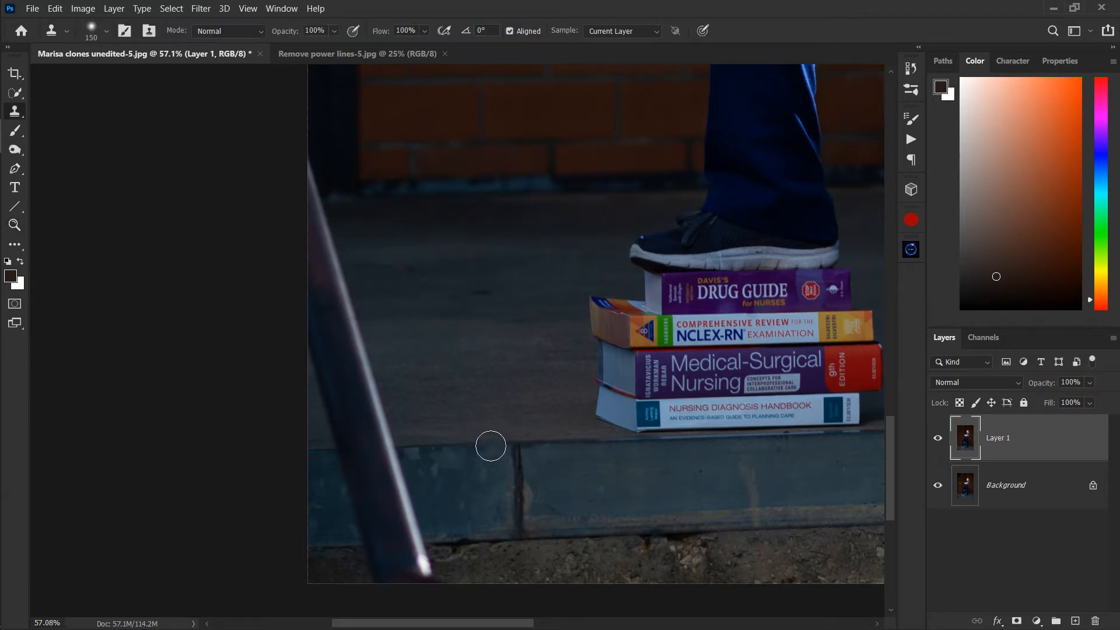
{"action": "key", "text": "alt"}
{"action": "key", "text": "z"}
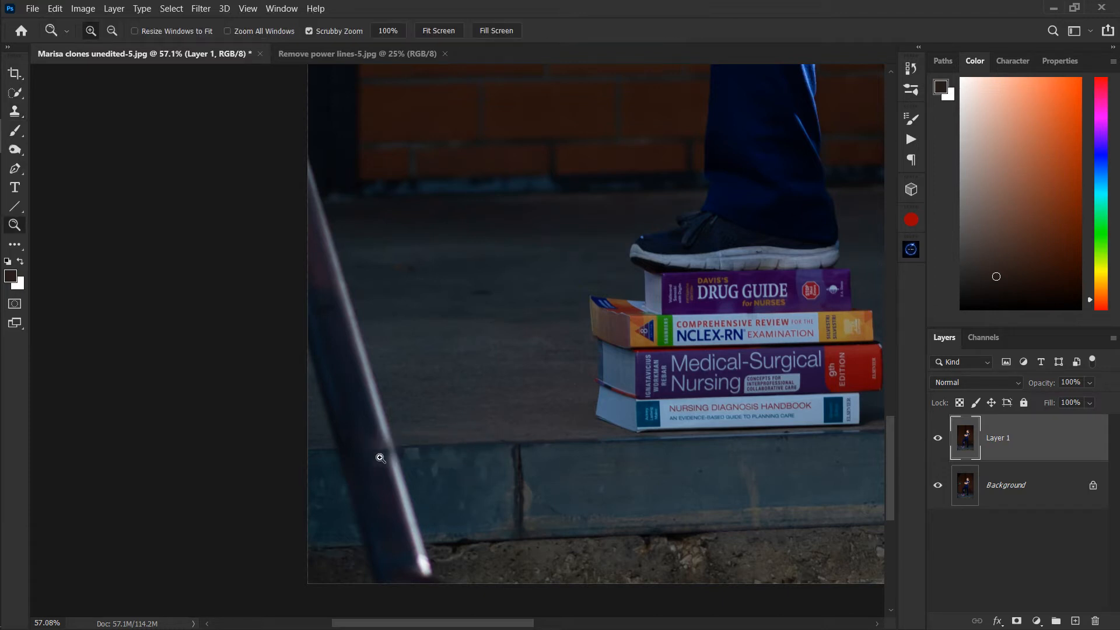
{"action": "mouse_move", "coordinate": [378, 458]}
{"action": "left_mouse_down"}
{"action": "mouse_move", "coordinate": [408, 450]}
{"action": "mouse_move", "coordinate": [401, 387]}
{"action": "left_mouse_up"}
{"action": "key", "text": "s"}
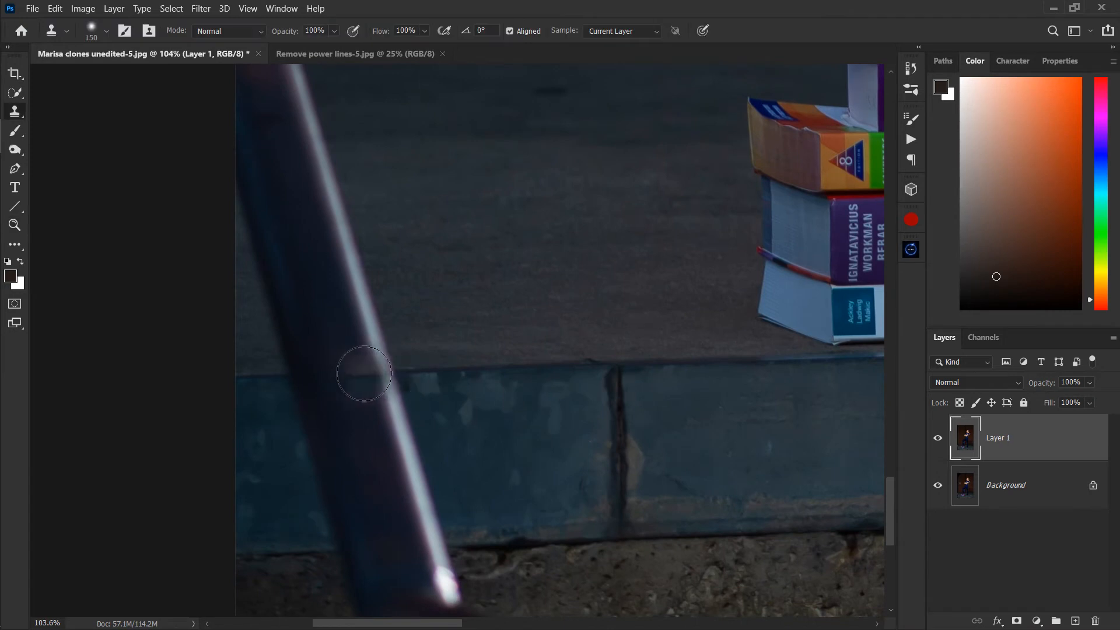
{"action": "mouse_move", "coordinate": [368, 373]}
{"action": "left_mouse_down"}
{"action": "mouse_move", "coordinate": [297, 373]}
{"action": "mouse_move", "coordinate": [370, 360]}
{"action": "mouse_move", "coordinate": [362, 330]}
{"action": "mouse_move", "coordinate": [343, 315]}
{"action": "mouse_move", "coordinate": [346, 269]}
{"action": "mouse_move", "coordinate": [289, 225]}
{"action": "mouse_move", "coordinate": [262, 182]}
{"action": "mouse_move", "coordinate": [275, 221]}
{"action": "left_mouse_up"}
{"action": "scroll", "coordinate": [303, 377], "scroll_direction": "up", "scroll_amount": 3}
{"action": "mouse_move", "coordinate": [304, 275]}
{"action": "left_mouse_down"}
{"action": "mouse_move", "coordinate": [320, 237]}
{"action": "mouse_move", "coordinate": [308, 242]}
{"action": "mouse_move", "coordinate": [294, 222]}
{"action": "mouse_move", "coordinate": [290, 185]}
{"action": "mouse_move", "coordinate": [262, 166]}
{"action": "left_mouse_up"}
{"action": "scroll", "coordinate": [262, 166], "scroll_direction": "up", "scroll_amount": 5}
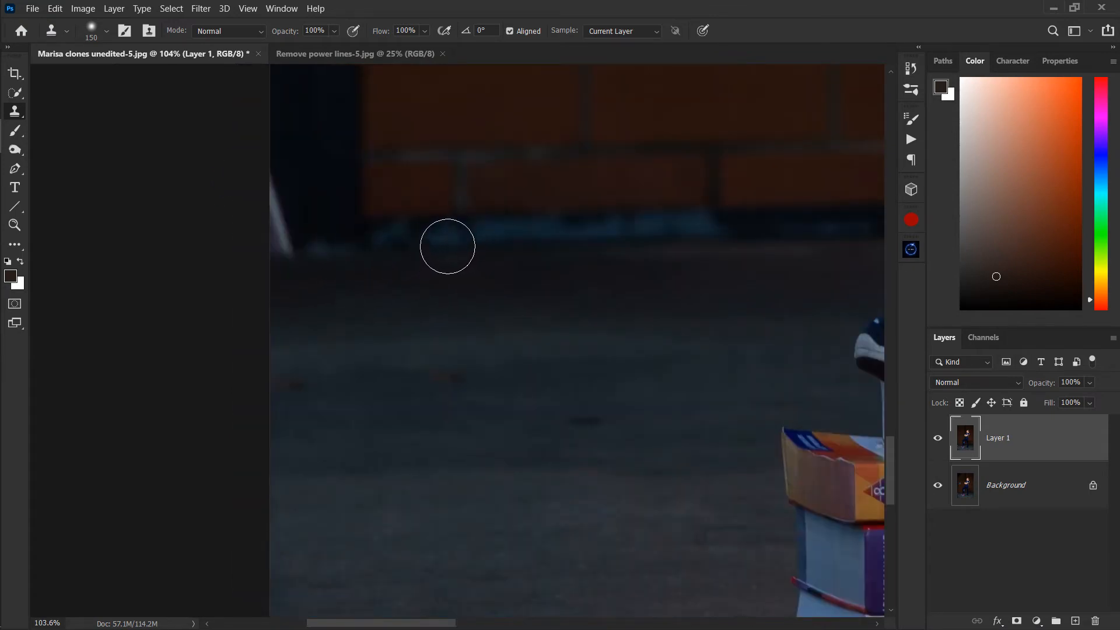
Sample the dark post beside the brick wall and clone it over the remaining tip of the handrail
{"action": "left_click_drag", "start_coordinate": [279, 267], "coordinate": [280, 193]}
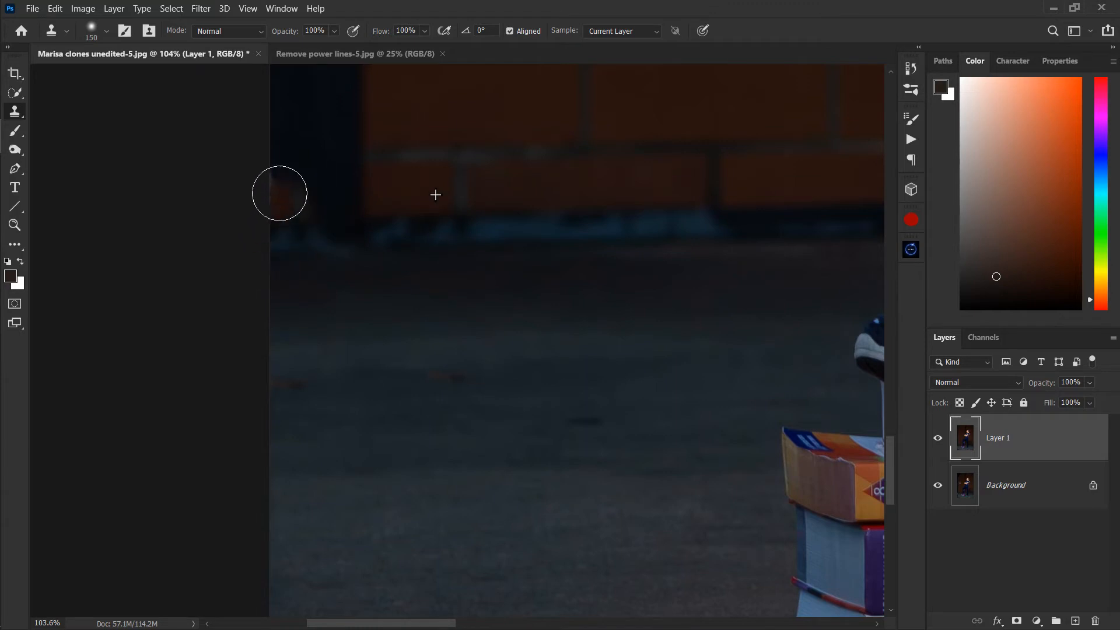
{"action": "key", "text": "ctrl+z"}
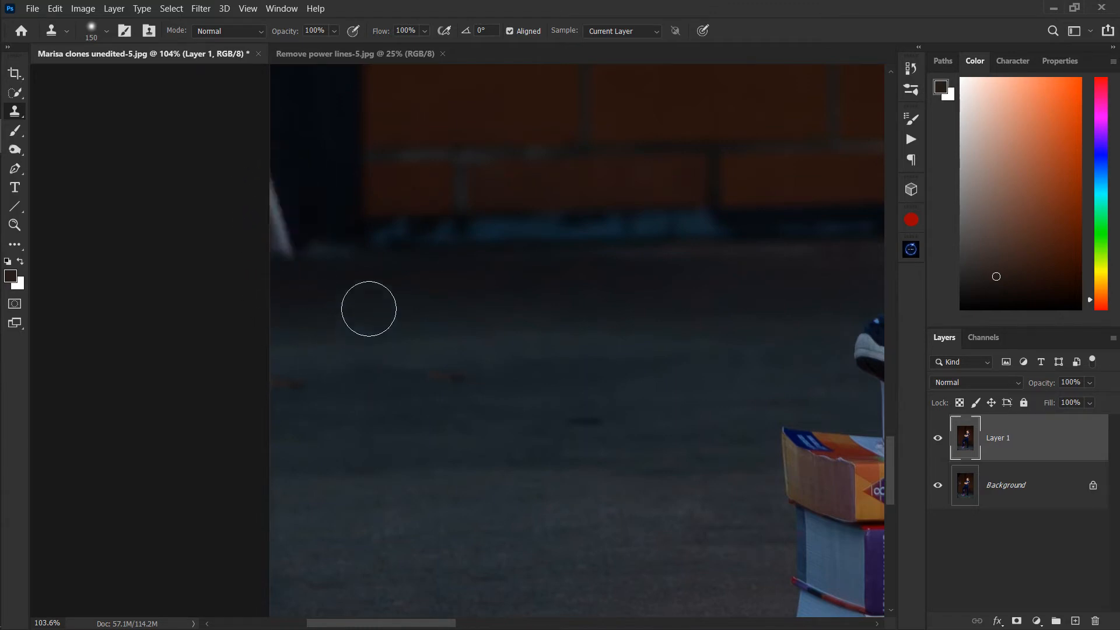
{"action": "left_click_drag", "start_coordinate": [369, 308], "coordinate": [347, 370]}
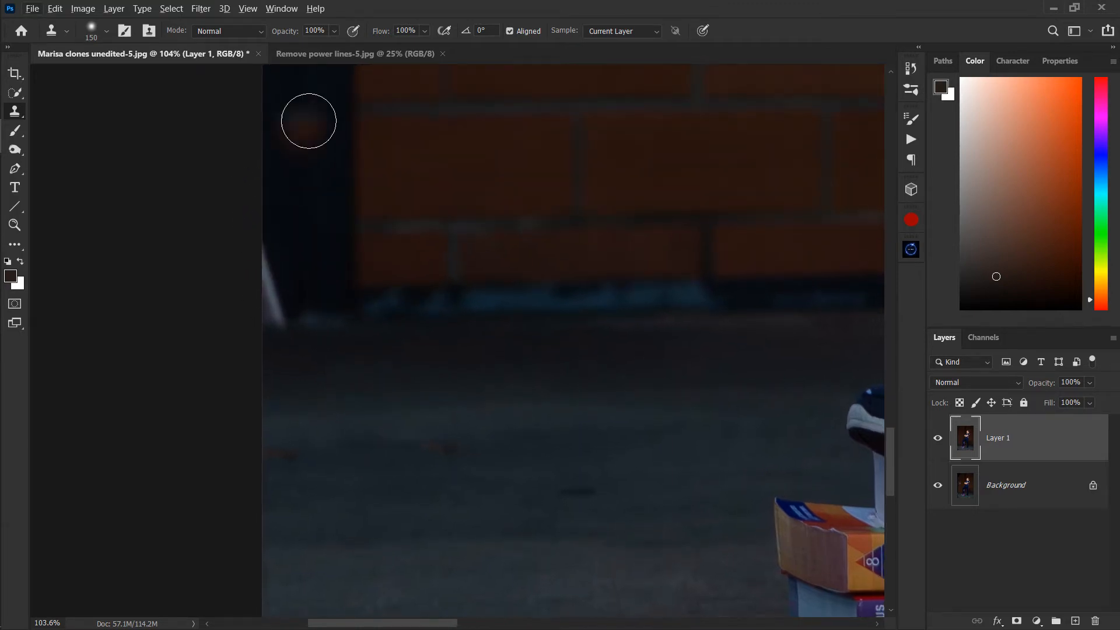
{"action": "left_click", "coordinate": [300, 119], "text": "alt"}
{"action": "mouse_move", "coordinate": [295, 280]}
{"action": "left_mouse_down"}
{"action": "mouse_move", "coordinate": [280, 277]}
{"action": "mouse_move", "coordinate": [287, 292]}
{"action": "mouse_move", "coordinate": [309, 279]}
{"action": "mouse_move", "coordinate": [307, 258]}
{"action": "left_mouse_up"}
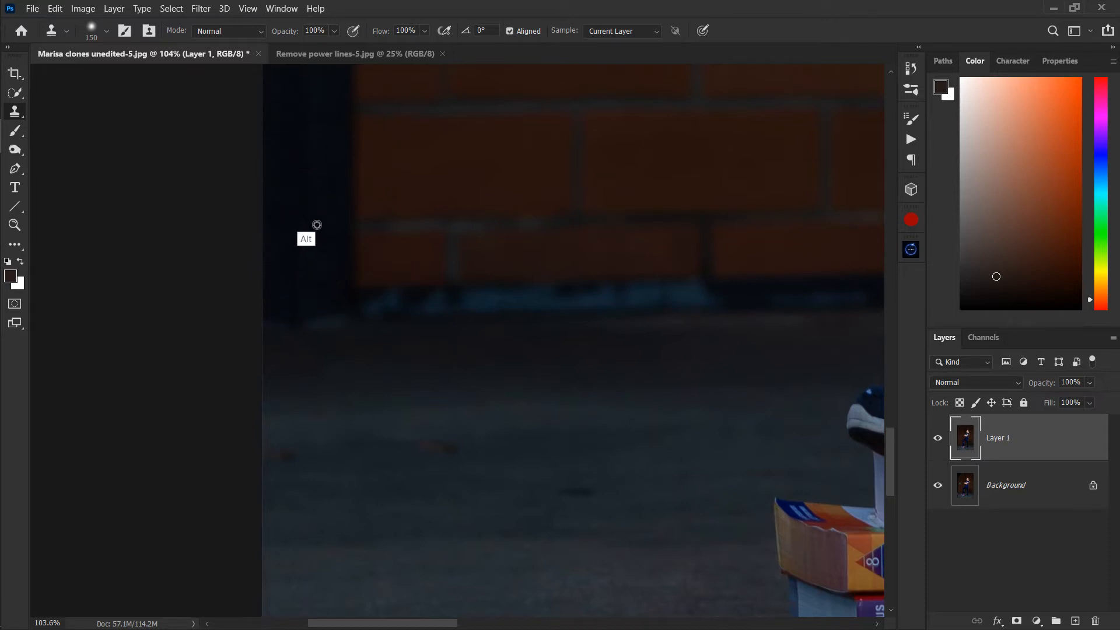
Remove the two reddish marks on the floor with a 50 px Content-Aware Spot Healing Brush
{"action": "left_click_drag", "start_coordinate": [413, 437], "coordinate": [357, 161]}
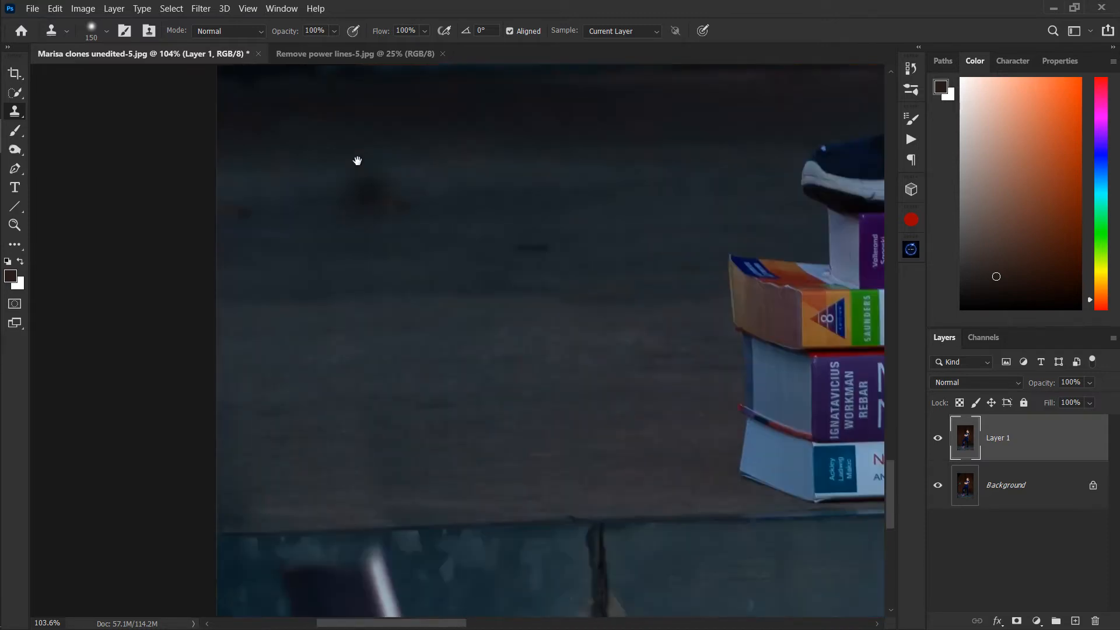
{"action": "key", "text": "z"}
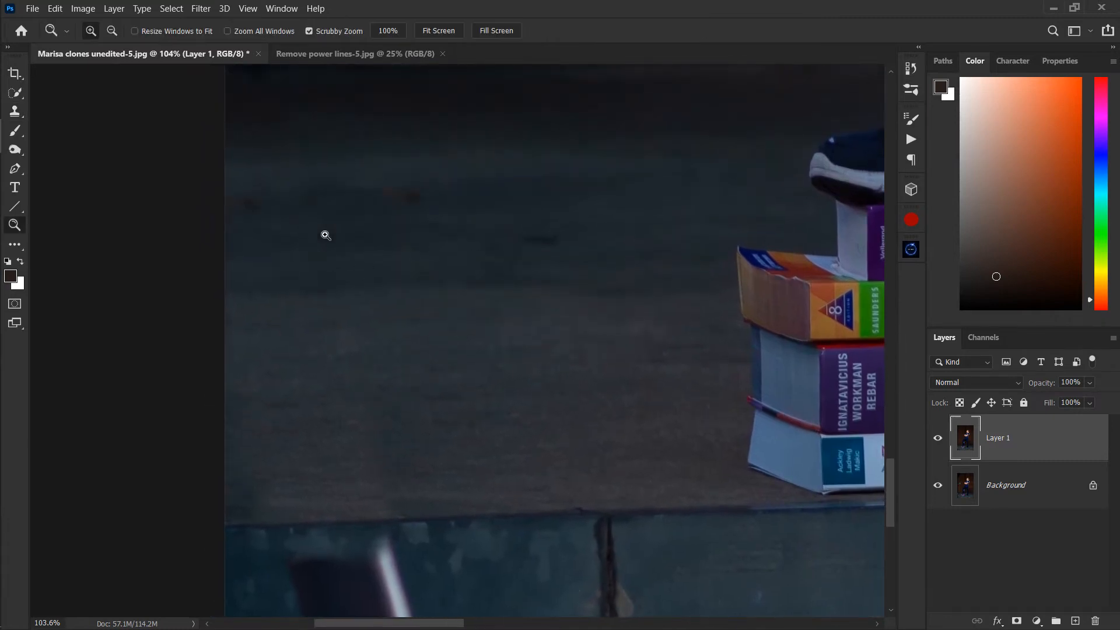
{"action": "left_click_drag", "start_coordinate": [326, 235], "coordinate": [365, 268]}
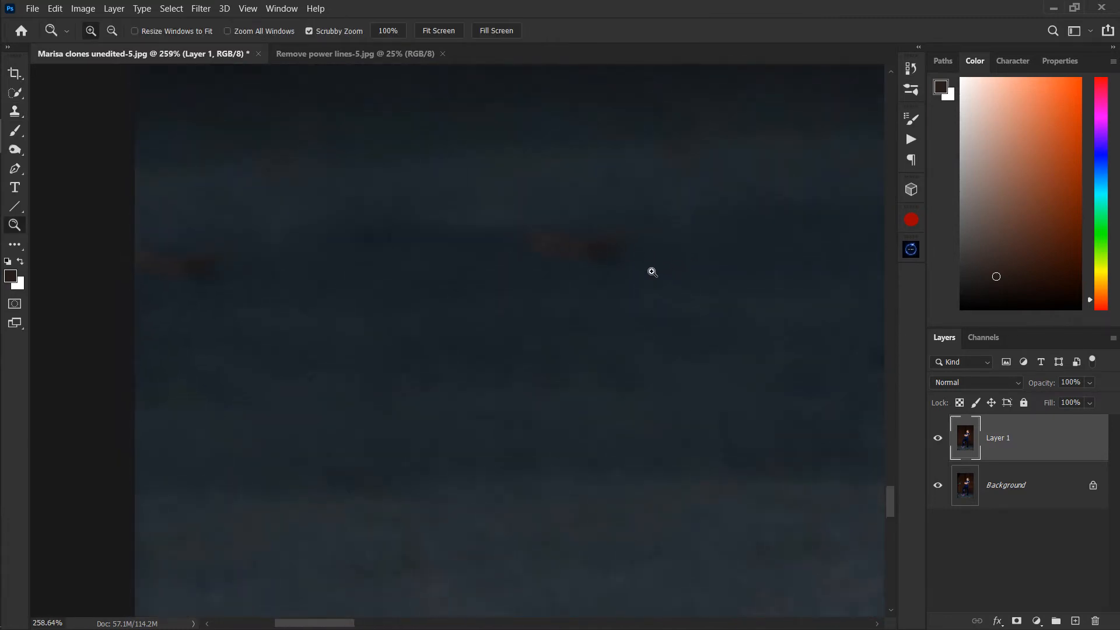
{"action": "key", "text": "j"}
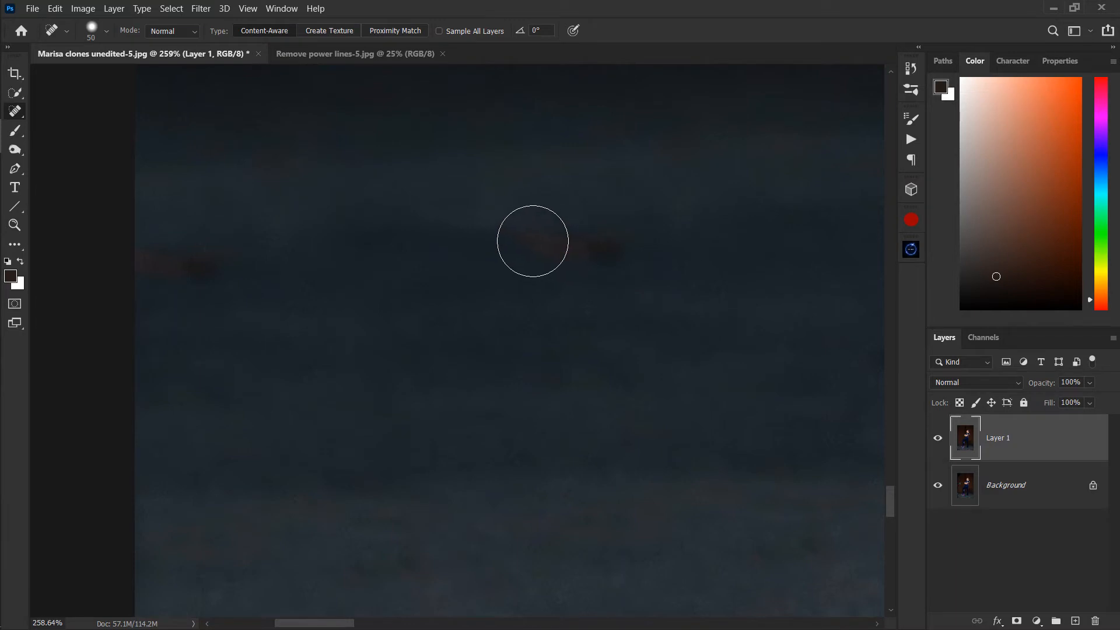
{"action": "left_click_drag", "start_coordinate": [532, 238], "coordinate": [650, 271]}
{"action": "left_click_drag", "start_coordinate": [210, 277], "coordinate": [152, 260]}
Try to clone the step's lower edge and concrete over the remaining lower part of the handrail
{"action": "key", "text": "z"}
{"action": "mouse_move", "coordinate": [428, 335]}
{"action": "left_mouse_down"}
{"action": "mouse_move", "coordinate": [358, 383]}
{"action": "mouse_move", "coordinate": [327, 180]}
{"action": "left_mouse_up"}
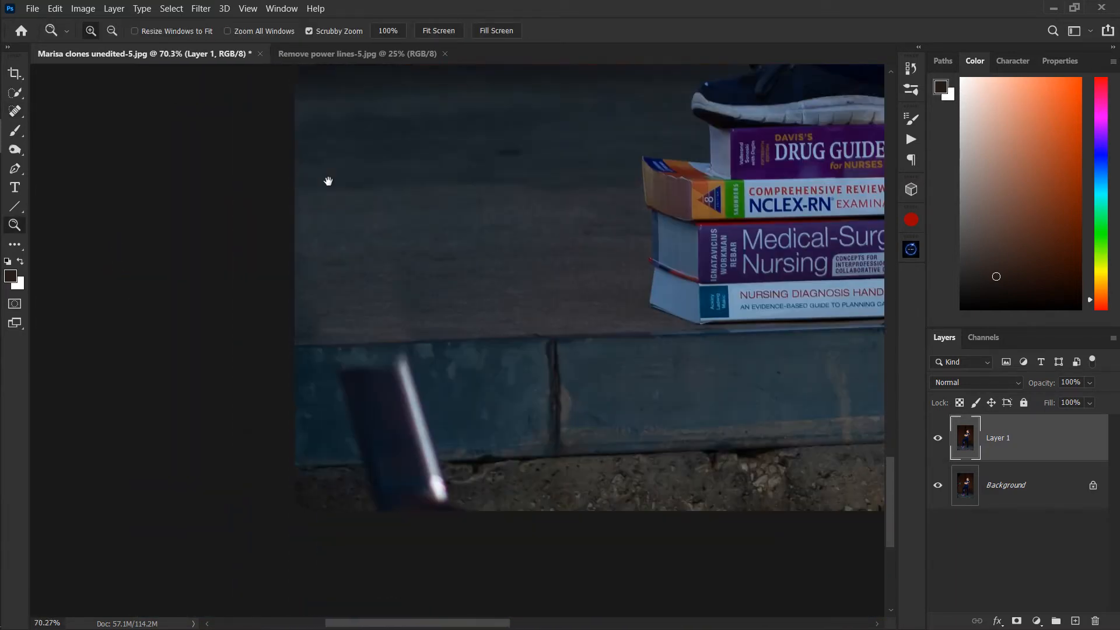
{"action": "key", "text": "s"}
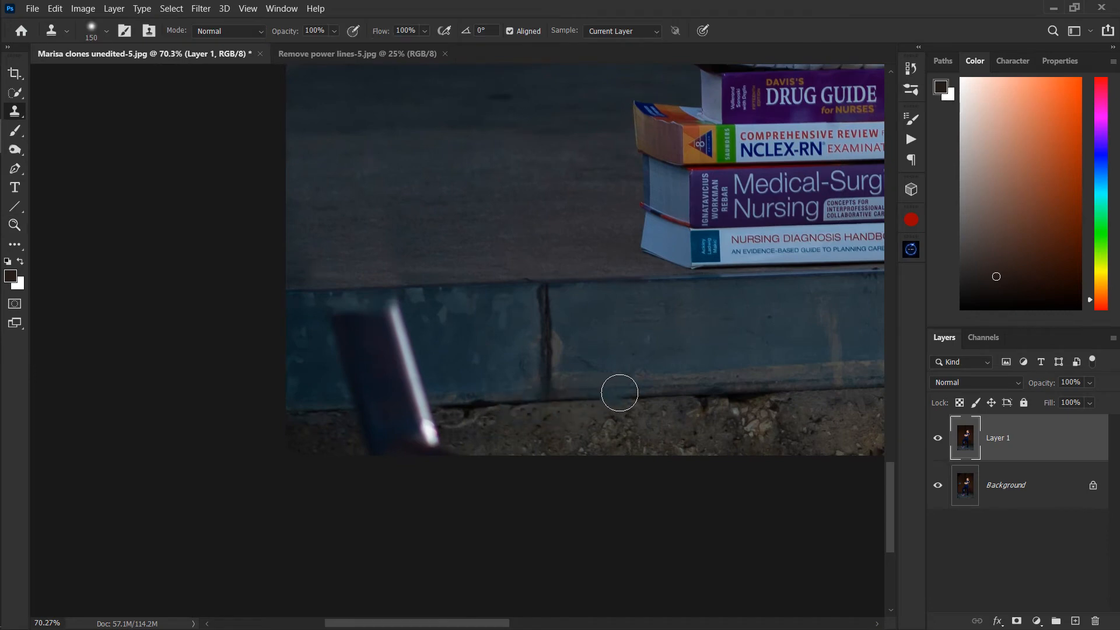
{"action": "key", "text": "alt"}
{"action": "left_click", "coordinate": [622, 398], "text": "alt"}
{"action": "left_click", "coordinate": [502, 399]}
{"action": "left_click", "coordinate": [392, 407]}
{"action": "mouse_move", "coordinate": [394, 408]}
{"action": "left_mouse_down"}
{"action": "mouse_move", "coordinate": [389, 344]}
{"action": "mouse_move", "coordinate": [380, 319]}
{"action": "mouse_move", "coordinate": [364, 316]}
{"action": "mouse_move", "coordinate": [363, 406]}
{"action": "mouse_move", "coordinate": [377, 426]}
{"action": "mouse_move", "coordinate": [405, 414]}
{"action": "mouse_move", "coordinate": [427, 450]}
{"action": "mouse_move", "coordinate": [376, 468]}
{"action": "left_mouse_up"}
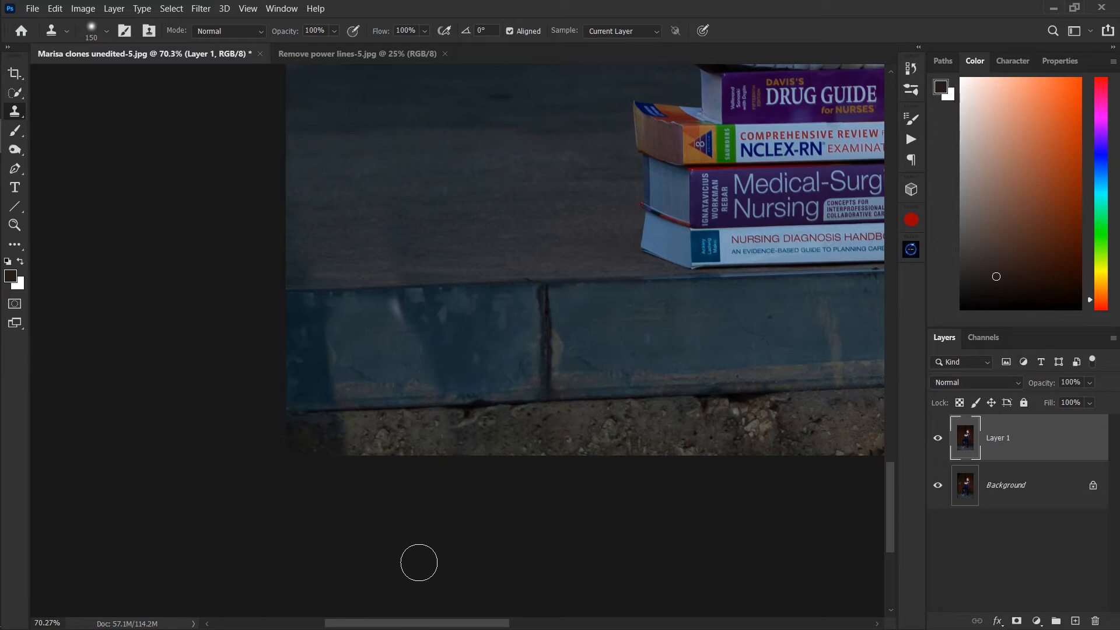
{"action": "key", "text": "ctrl+z"}
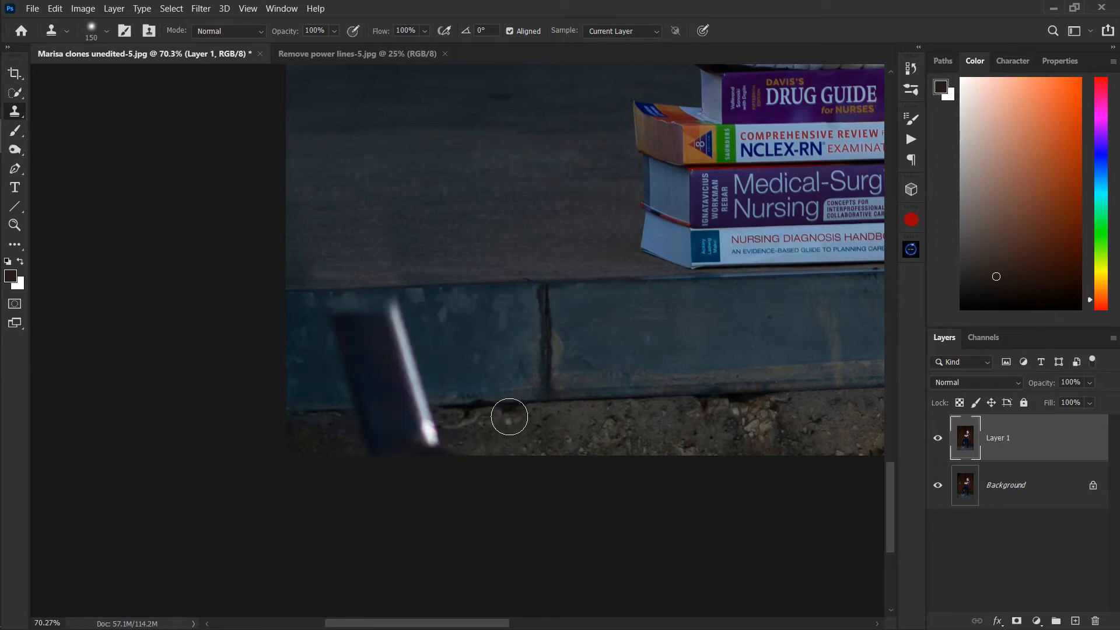
Sample the step's lower edge near the handrail and clone blue step face and concrete over the remaining handrail
{"action": "key", "text": "z"}
{"action": "mouse_move", "coordinate": [464, 440]}
{"action": "left_mouse_down"}
{"action": "mouse_move", "coordinate": [443, 421]}
{"action": "mouse_move", "coordinate": [469, 411]}
{"action": "mouse_move", "coordinate": [494, 421]}
{"action": "mouse_move", "coordinate": [531, 406]}
{"action": "left_mouse_up"}
{"action": "key", "text": "j"}
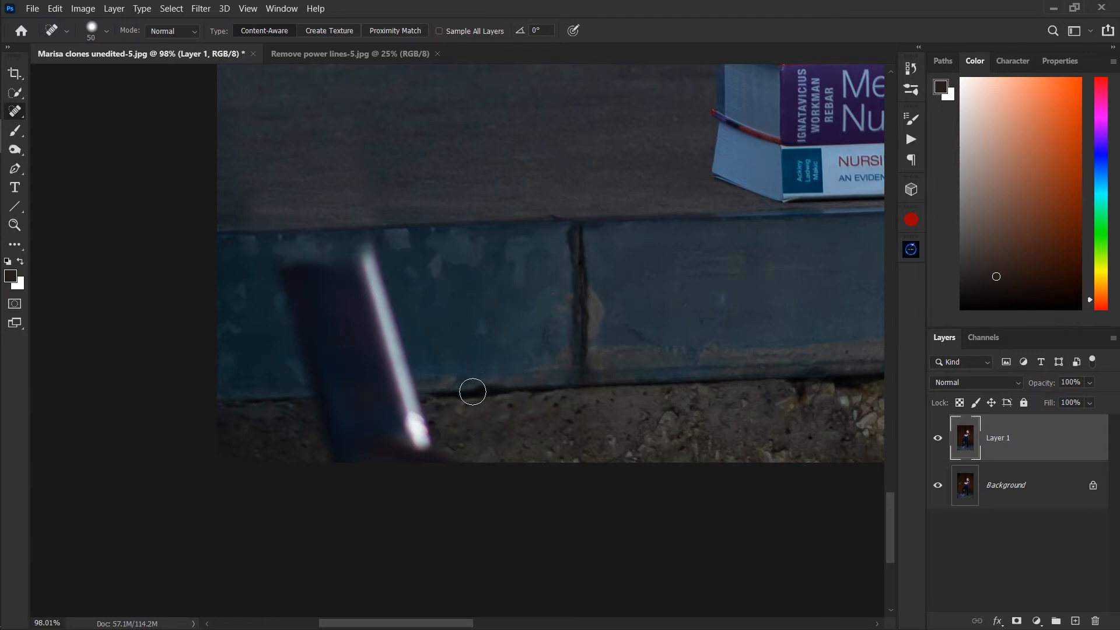
{"action": "key", "text": "s"}
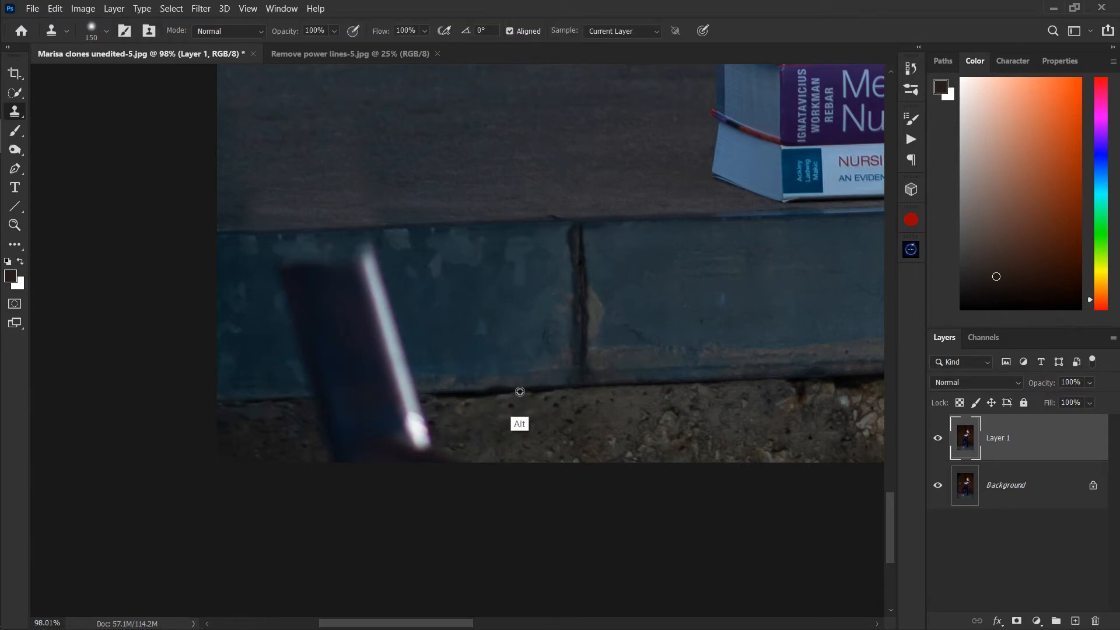
{"action": "mouse_move", "coordinate": [393, 393]}
{"action": "left_mouse_down"}
{"action": "mouse_move", "coordinate": [417, 459]}
{"action": "mouse_move", "coordinate": [363, 283]}
{"action": "mouse_move", "coordinate": [350, 268]}
{"action": "mouse_move", "coordinate": [312, 279]}
{"action": "mouse_move", "coordinate": [305, 291]}
{"action": "mouse_move", "coordinate": [355, 449]}
{"action": "left_mouse_up"}
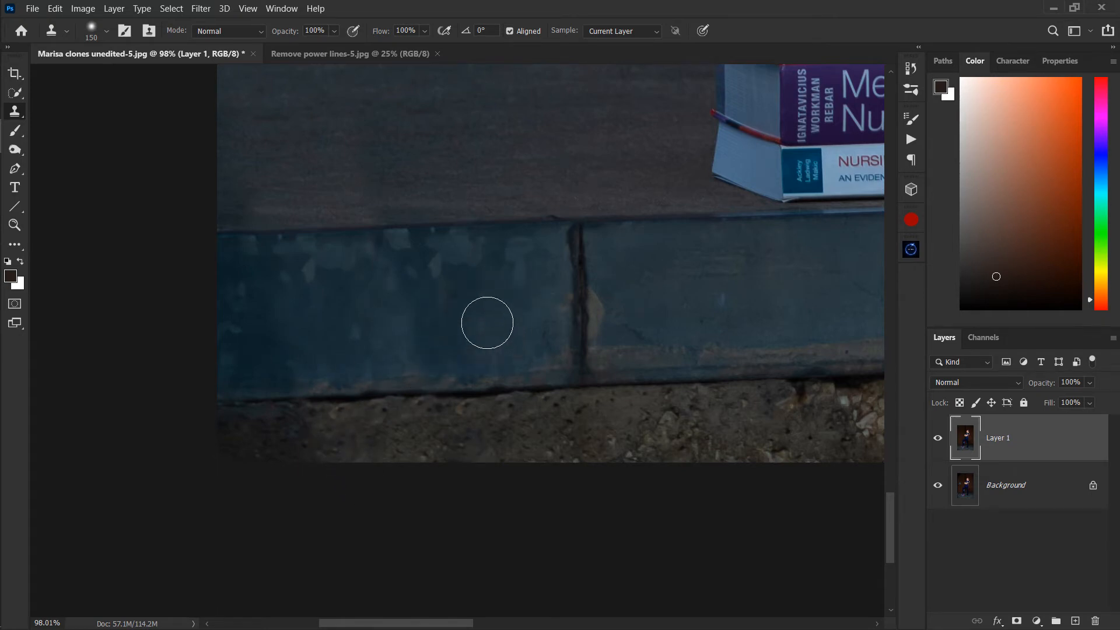
Burn the shadows on the cloned step face and nearby floor with a 700 px brush at 10% exposure
{"action": "key", "text": "o"}
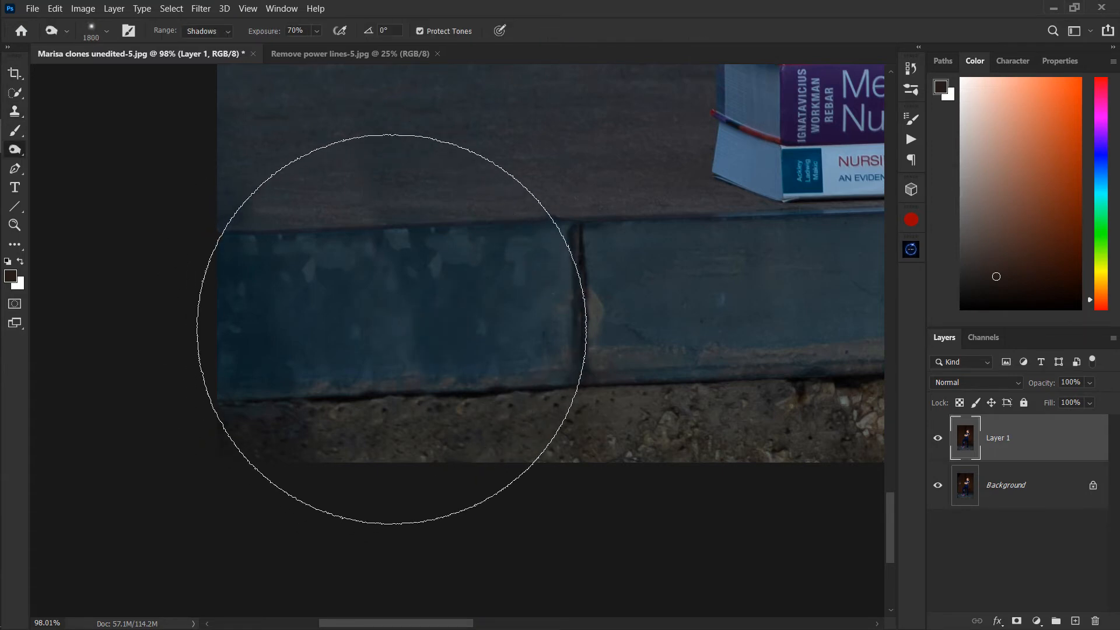
{"action": "key", "text": "bracketleft"}
{"action": "key", "text": "bracketleft"}
{"action": "key", "text": "bracketleft"}
{"action": "key", "text": "bracketleft"}
{"action": "key", "text": "bracketleft"}
{"action": "key", "text": "bracketleft"}
{"action": "key", "text": "bracketleft"}
{"action": "key", "text": "bracketleft"}
{"action": "key", "text": "bracketleft"}
{"action": "key", "text": "bracketleft"}
{"action": "key", "text": "bracketleft"}
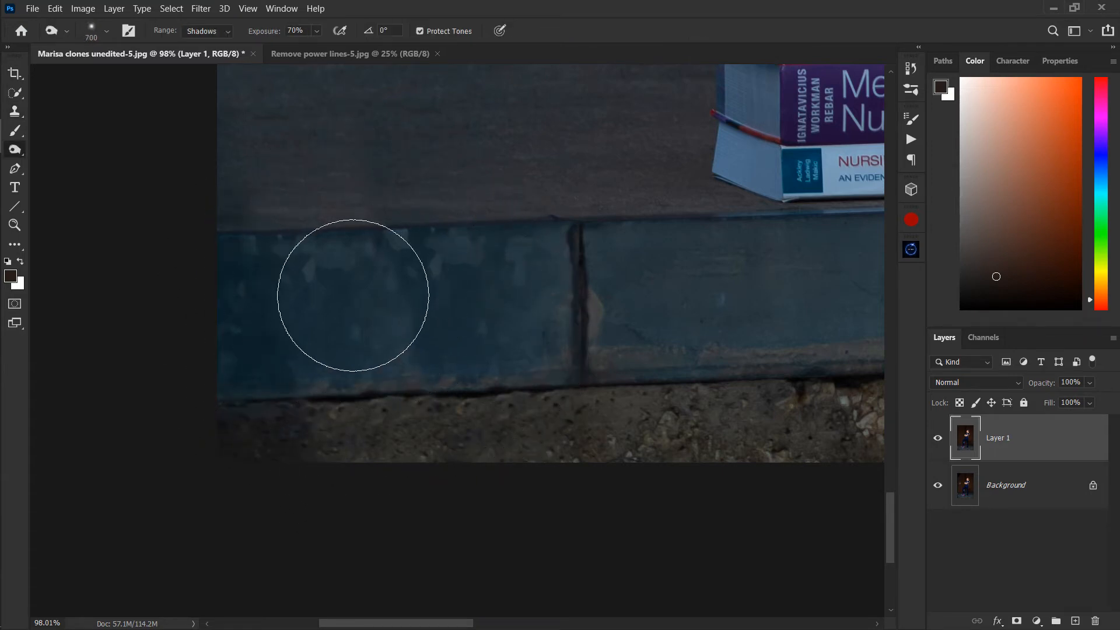
{"action": "left_click", "coordinate": [339, 295]}
{"action": "key", "text": "ctrl+z"}
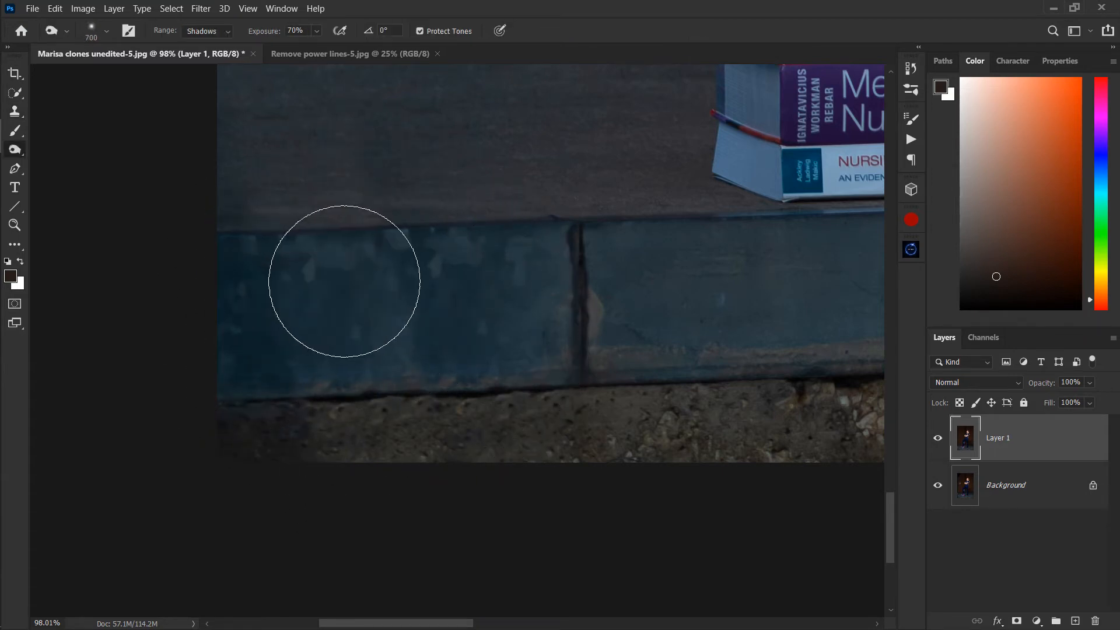
{"action": "key", "text": "1"}
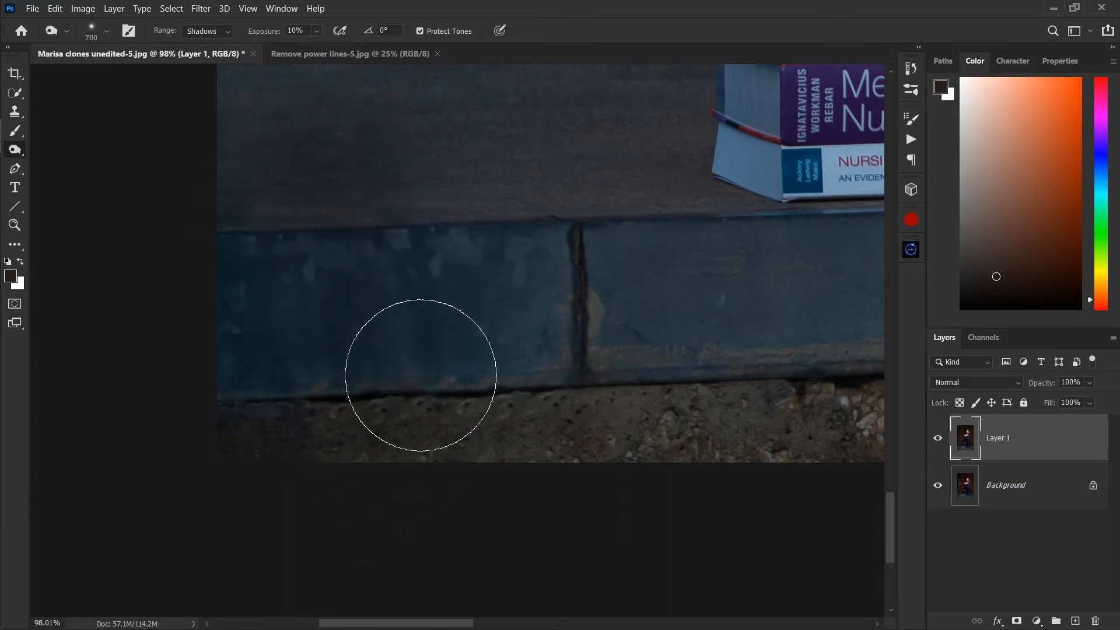
{"action": "scroll", "coordinate": [397, 465], "scroll_direction": "up", "scroll_amount": 5}
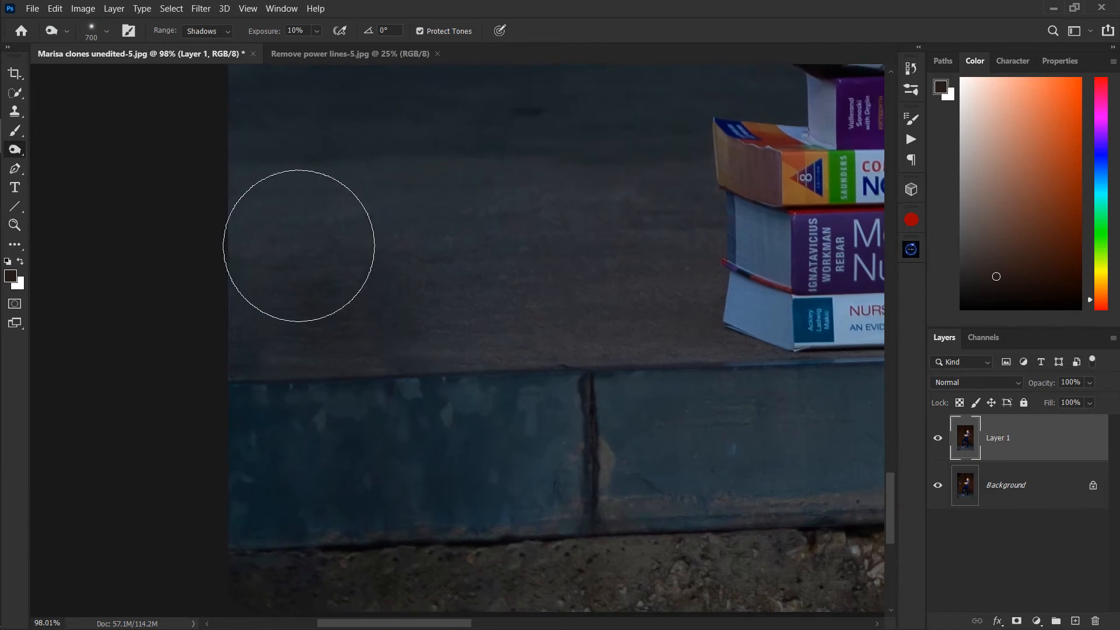
Remove the small dark mark on the floor behind the books with a 50 px Content-Aware Spot Healing Brush
{"action": "left_click_drag", "start_coordinate": [365, 302], "coordinate": [412, 415]}
{"action": "key", "text": "j"}
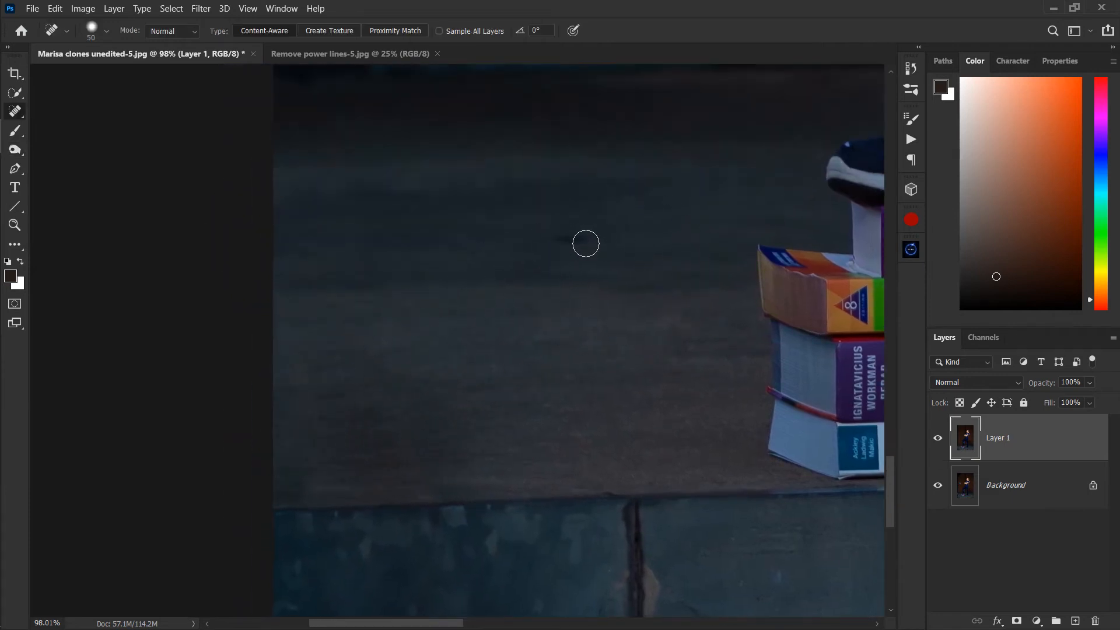
{"action": "mouse_move", "coordinate": [559, 238]}
{"action": "left_mouse_down"}
{"action": "mouse_move", "coordinate": [593, 238]}
{"action": "mouse_move", "coordinate": [583, 235]}
{"action": "left_mouse_up"}
Heal the small specks on the floor beside the standing foot with the 50 px Content-Aware Spot Healing Brush
{"action": "key", "text": "z"}
{"action": "left_click_drag", "start_coordinate": [608, 291], "coordinate": [525, 328]}
{"action": "left_click_drag", "start_coordinate": [492, 359], "coordinate": [214, 426]}
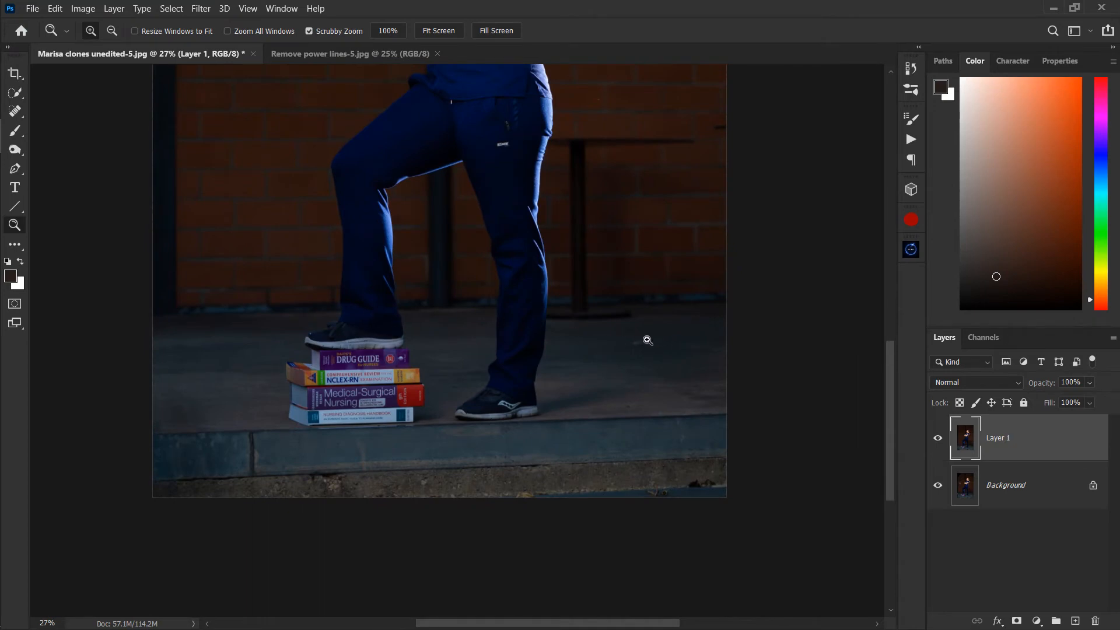
{"action": "mouse_move", "coordinate": [647, 340]}
{"action": "left_mouse_down"}
{"action": "mouse_move", "coordinate": [690, 337]}
{"action": "mouse_move", "coordinate": [659, 348]}
{"action": "mouse_move", "coordinate": [670, 349]}
{"action": "left_mouse_up"}
{"action": "key", "text": "j"}
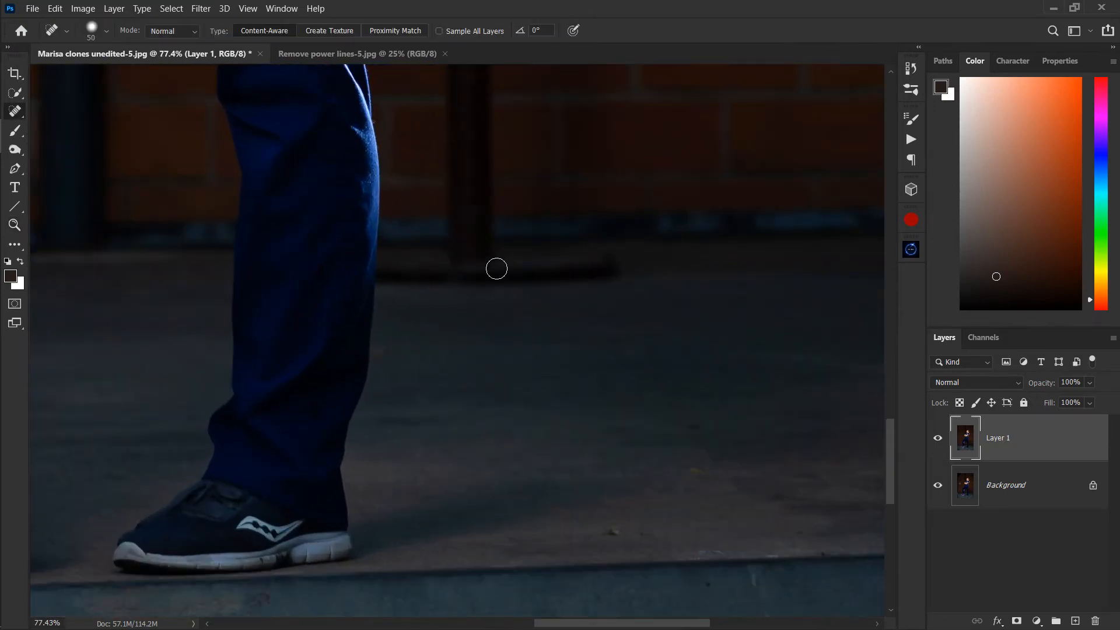
{"action": "left_click_drag", "start_coordinate": [484, 275], "coordinate": [414, 564]}
Select the subject's standing leg from the hip down to the shoe with the Quick Selection tool
{"action": "key", "text": "z"}
{"action": "left_click_drag", "start_coordinate": [450, 410], "coordinate": [408, 423]}
{"action": "left_click_drag", "start_coordinate": [435, 424], "coordinate": [420, 463]}
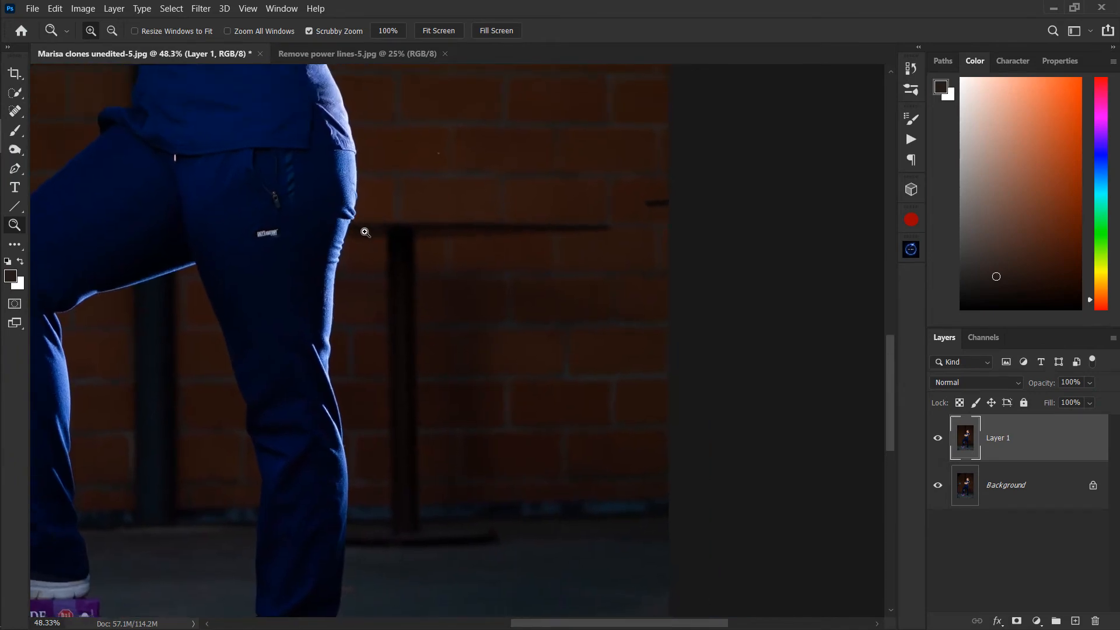
{"action": "left_click_drag", "start_coordinate": [343, 261], "coordinate": [244, 336]}
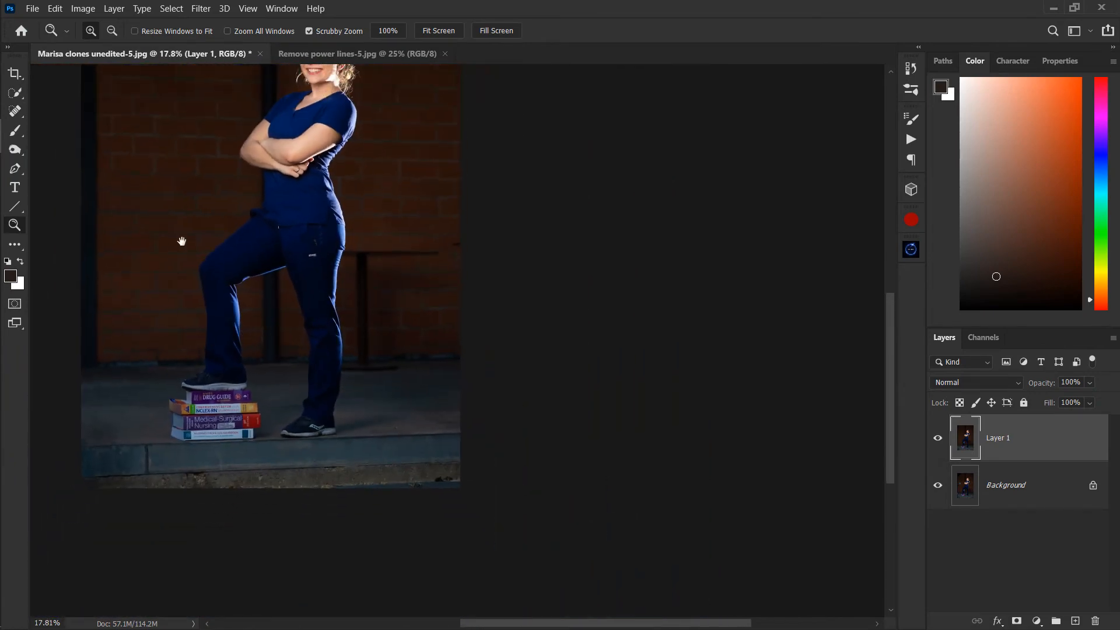
{"action": "left_click_drag", "start_coordinate": [182, 241], "coordinate": [182, 403]}
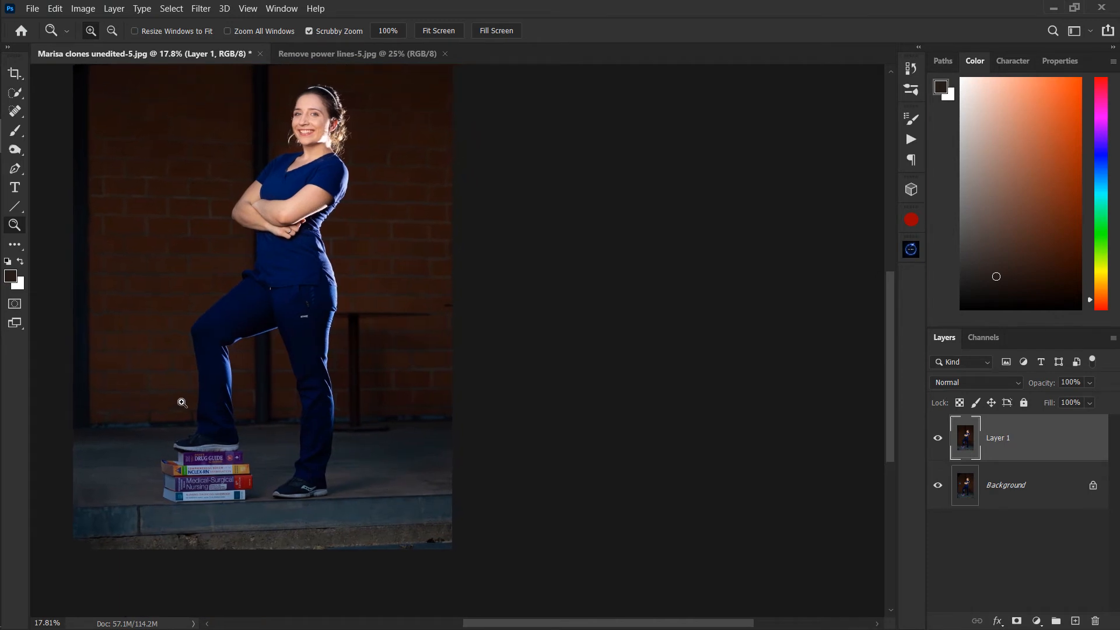
{"action": "left_click_drag", "start_coordinate": [399, 337], "coordinate": [525, 251]}
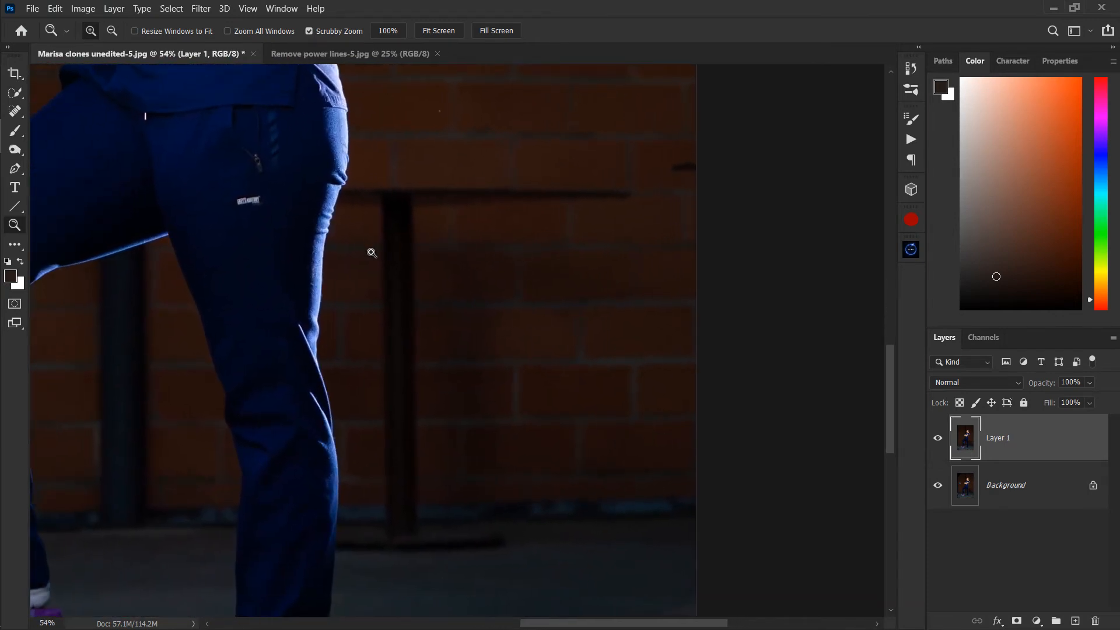
{"action": "key", "text": "w"}
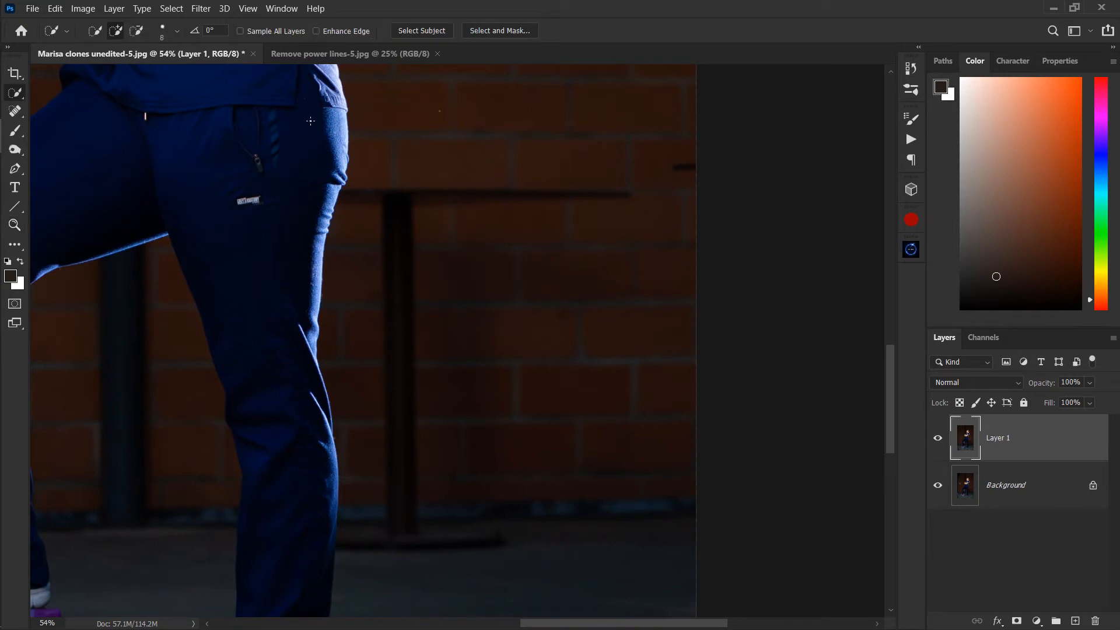
{"action": "right_click", "coordinate": [22, 101]}
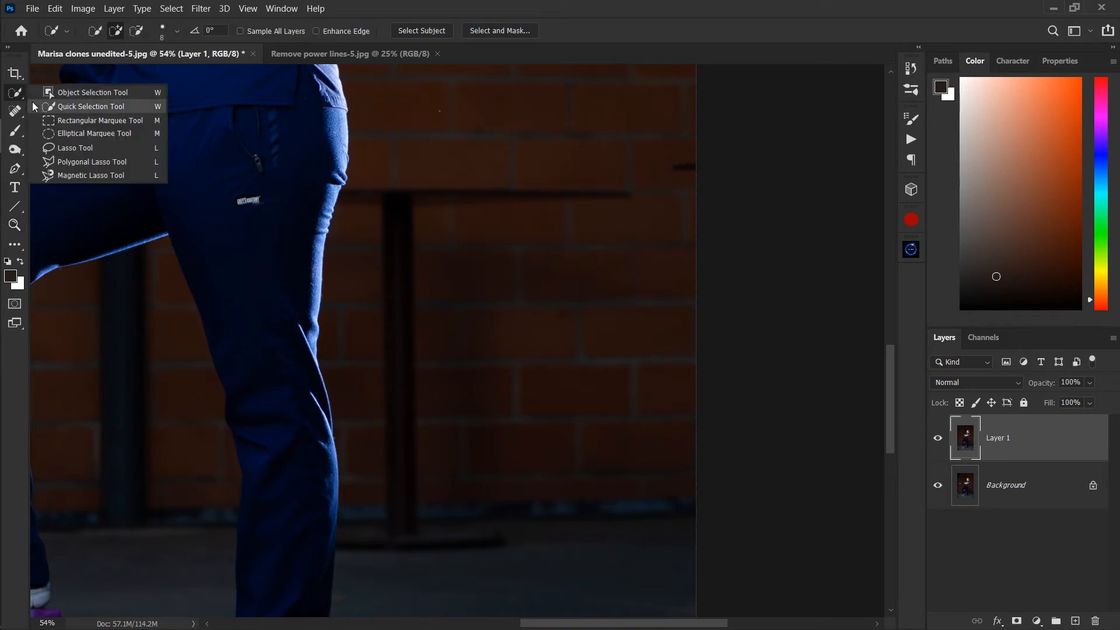
{"action": "left_click", "coordinate": [122, 108]}
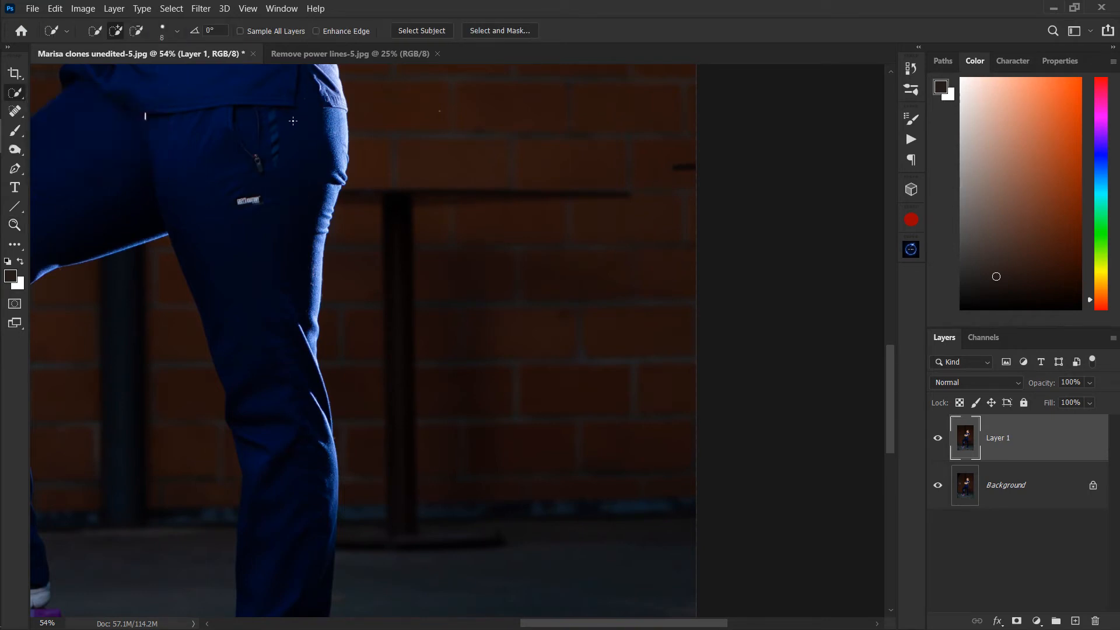
{"action": "mouse_move", "coordinate": [293, 121]}
{"action": "left_mouse_down"}
{"action": "mouse_move", "coordinate": [275, 321]}
{"action": "mouse_move", "coordinate": [295, 418]}
{"action": "left_mouse_up"}
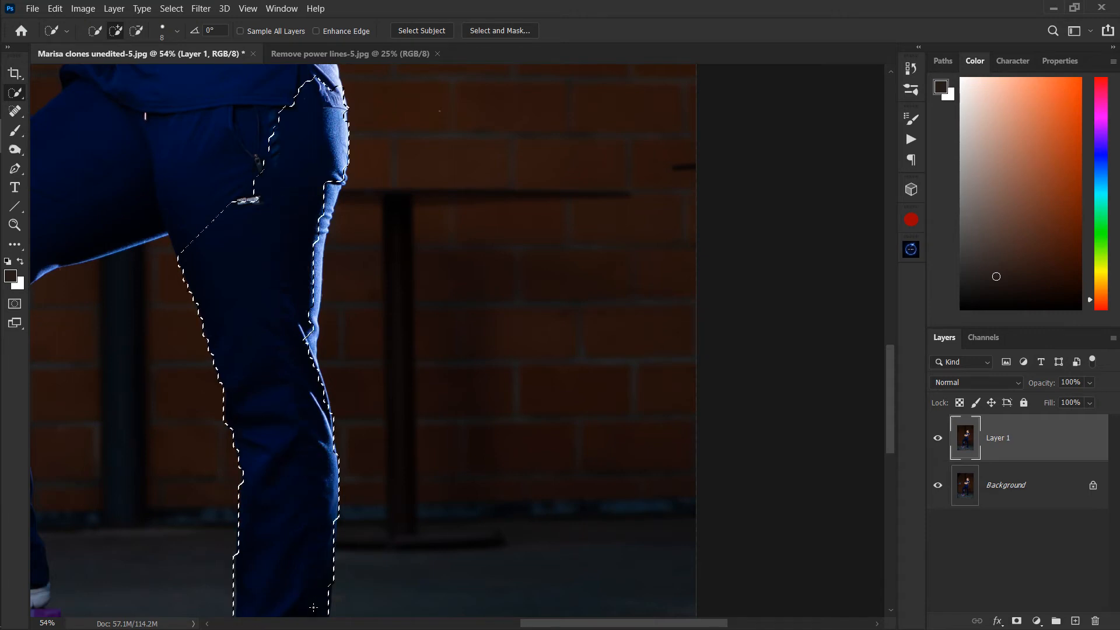
Add the brightly lit outer edge of the trouser leg to the selection and check the outline down to the shoe
{"action": "left_click_drag", "start_coordinate": [334, 166], "coordinate": [319, 263]}
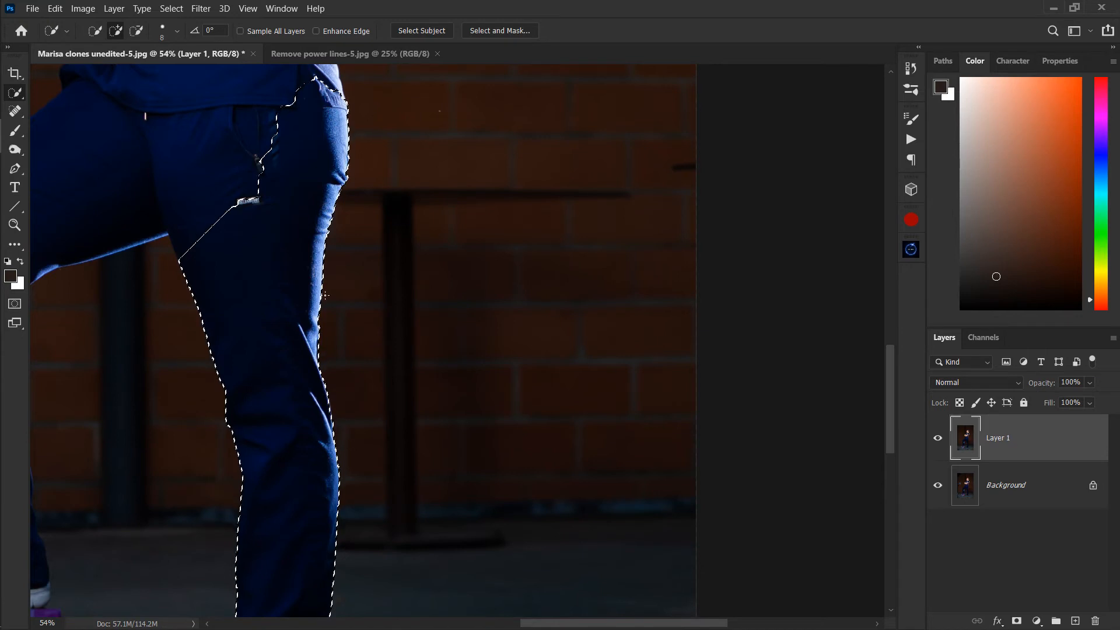
{"action": "left_click_drag", "start_coordinate": [341, 329], "coordinate": [328, 180]}
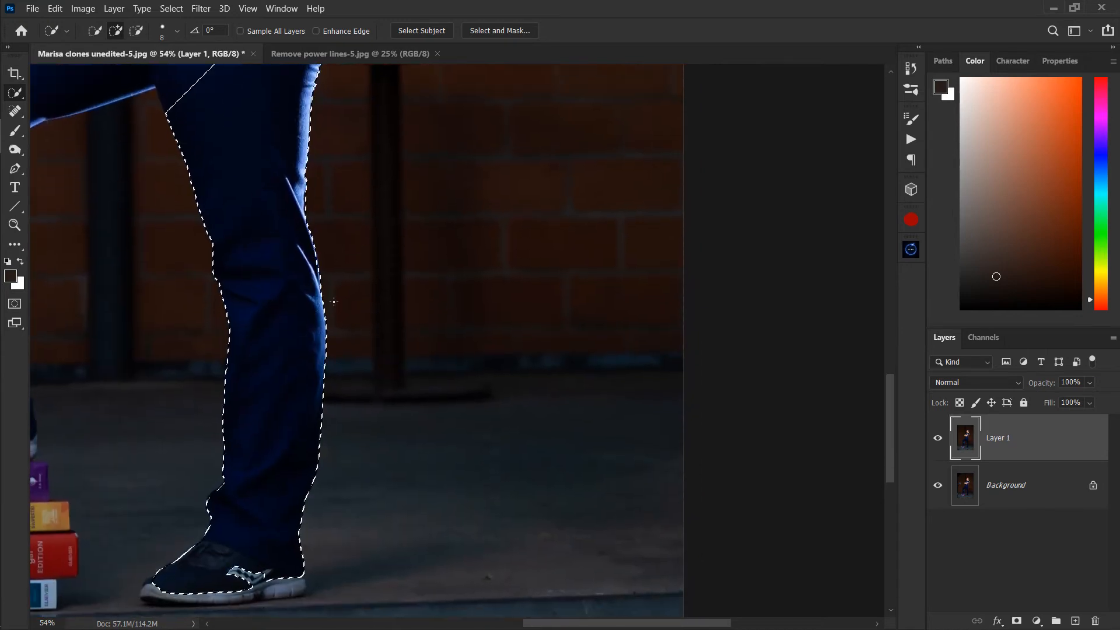
{"action": "left_click_drag", "start_coordinate": [330, 335], "coordinate": [328, 479]}
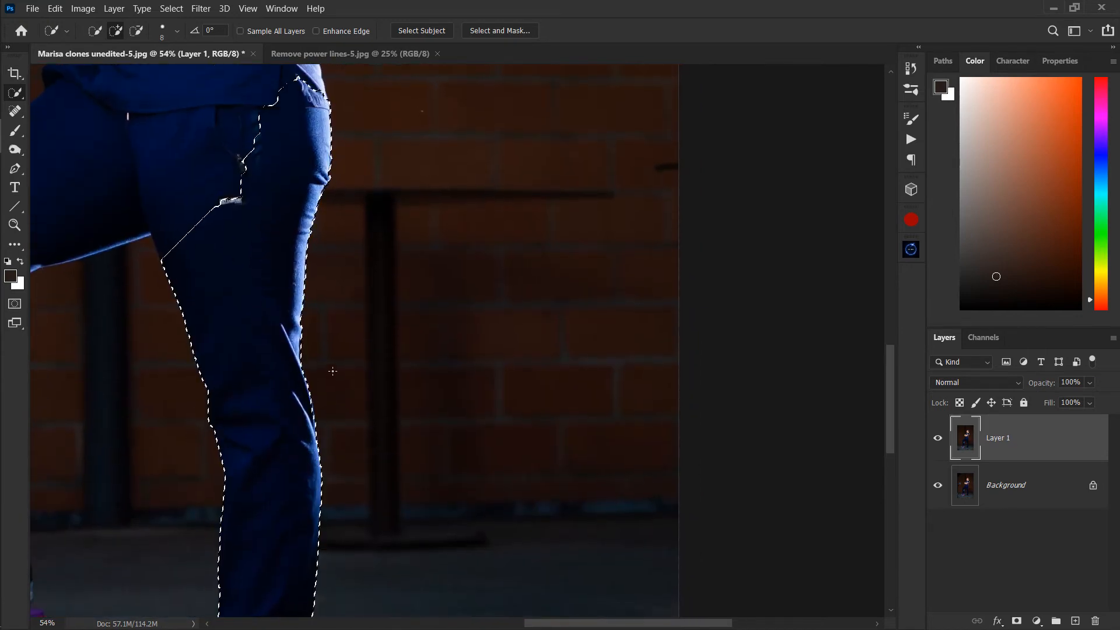
Refine the leg selection in Select and Mask with a 2 px edge detection radius, and invert the selection
{"action": "left_click", "coordinate": [521, 36]}
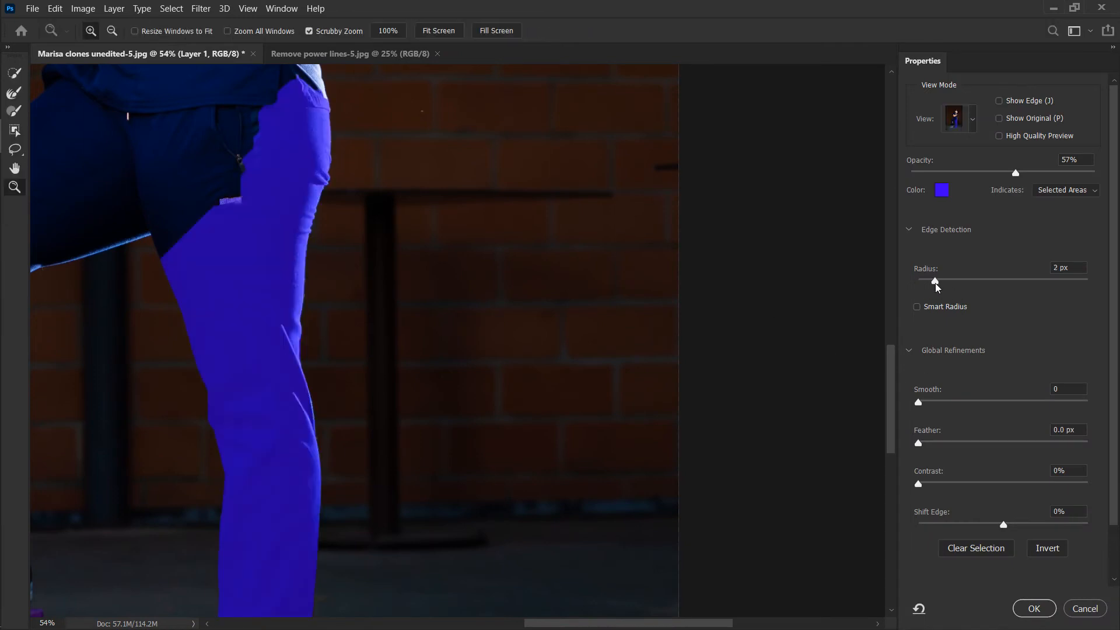
{"action": "left_click", "coordinate": [1030, 610]}
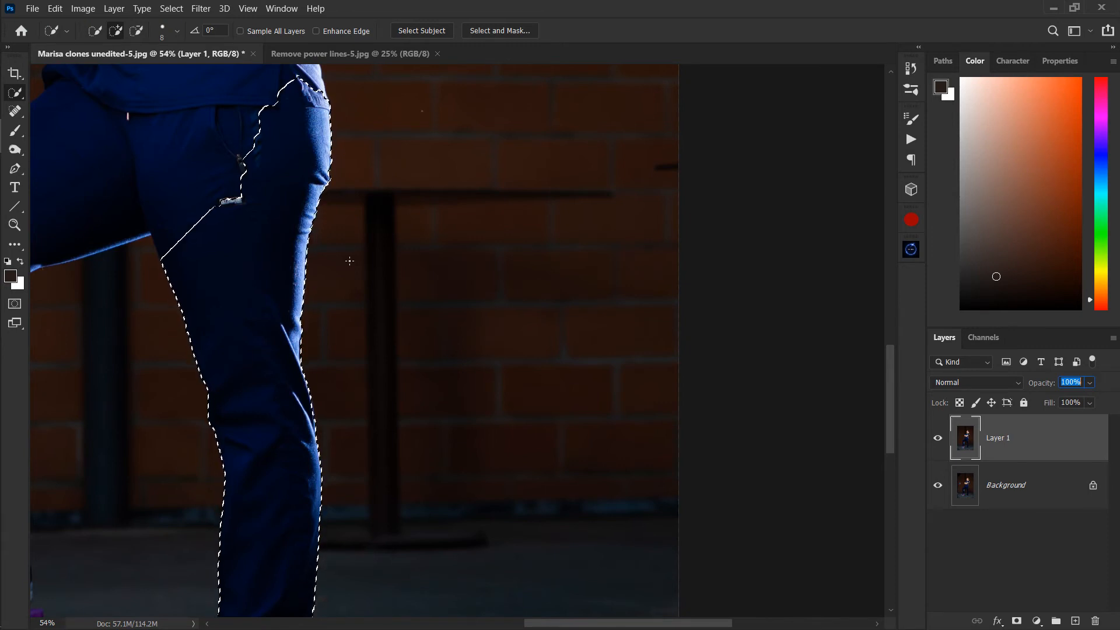
{"action": "key", "text": "ctrl+shift+i"}
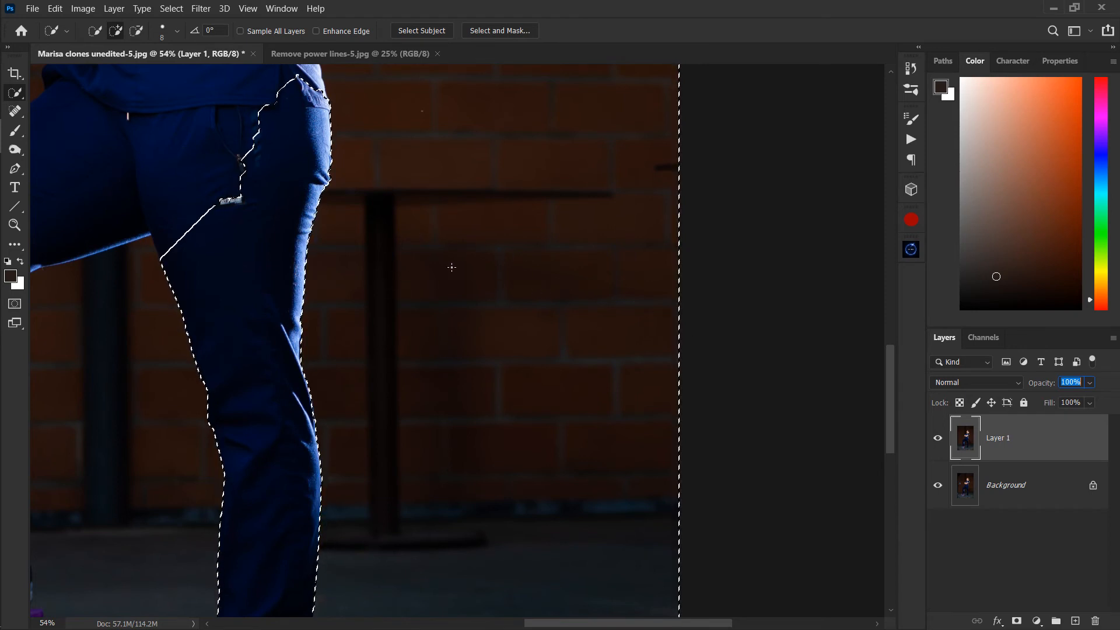
Paint dark and white test strokes across the masked leg with an 80 px brush, and undo them
{"action": "key", "text": "b"}
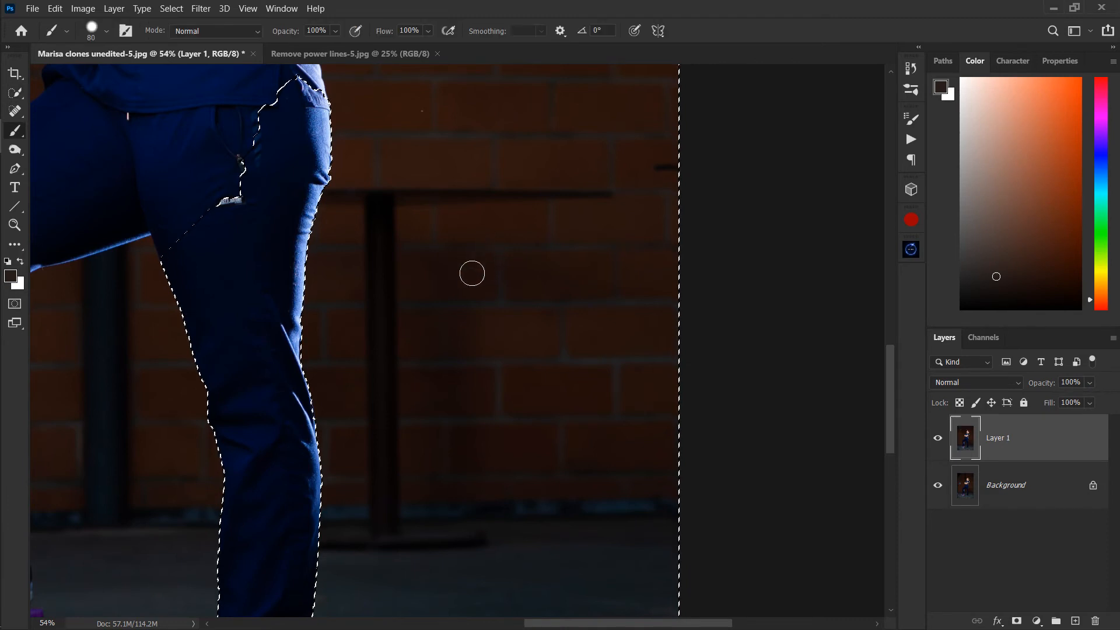
{"action": "left_click_drag", "start_coordinate": [513, 245], "coordinate": [93, 439]}
{"action": "left_click_drag", "start_coordinate": [469, 227], "coordinate": [131, 344]}
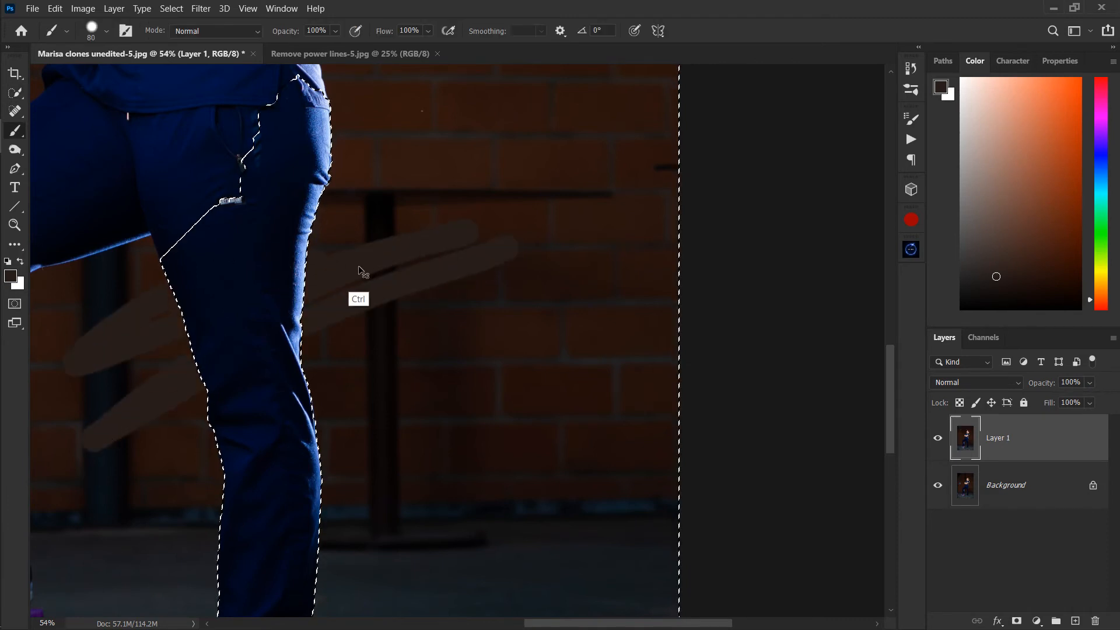
{"action": "key", "text": "ctrl+z"}
{"action": "key", "text": "ctrl+z"}
{"action": "key", "text": "x"}
{"action": "mouse_move", "coordinate": [424, 249]}
{"action": "left_mouse_down"}
{"action": "mouse_move", "coordinate": [103, 394]}
{"action": "mouse_move", "coordinate": [193, 443]}
{"action": "left_mouse_up"}
{"action": "mouse_move", "coordinate": [300, 386]}
{"action": "left_mouse_down"}
{"action": "mouse_move", "coordinate": [470, 398]}
{"action": "mouse_move", "coordinate": [267, 292]}
{"action": "mouse_move", "coordinate": [86, 321]}
{"action": "mouse_move", "coordinate": [319, 234]}
{"action": "mouse_move", "coordinate": [412, 186]}
{"action": "mouse_move", "coordinate": [250, 428]}
{"action": "mouse_move", "coordinate": [257, 440]}
{"action": "mouse_move", "coordinate": [409, 439]}
{"action": "mouse_move", "coordinate": [353, 484]}
{"action": "mouse_move", "coordinate": [254, 315]}
{"action": "left_mouse_up"}
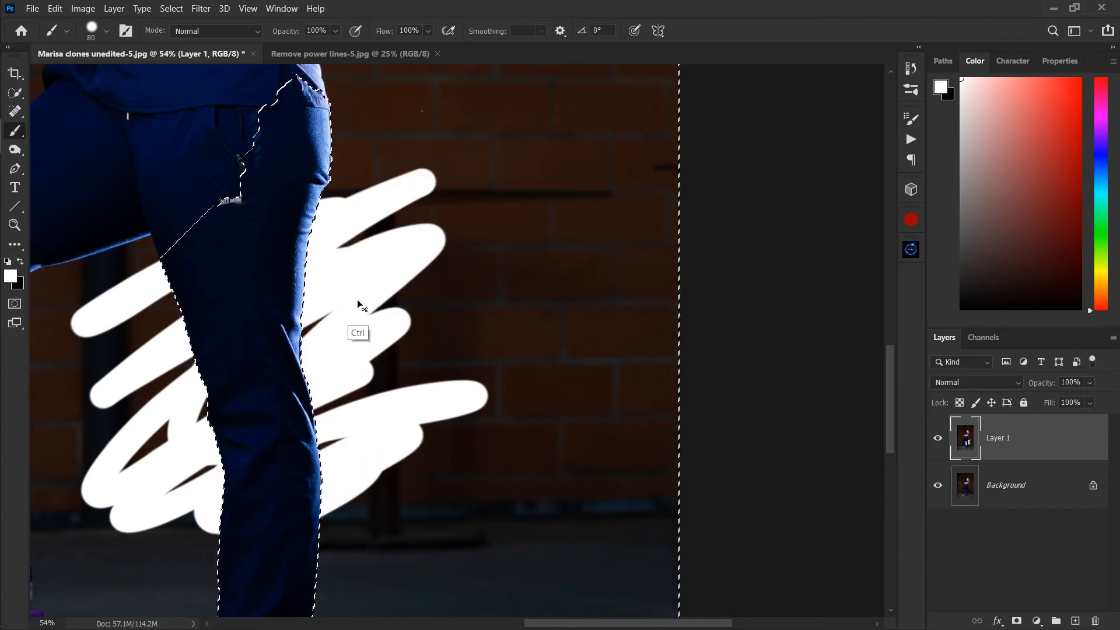
{"action": "key", "text": "ctrl+z"}
Sample the brick mortar line above the table and clone bricks over the tabletop with a 150 px Clone Stamp
{"action": "key", "text": "z"}
{"action": "left_click_drag", "start_coordinate": [365, 228], "coordinate": [384, 227]}
{"action": "left_click_drag", "start_coordinate": [372, 264], "coordinate": [361, 336]}
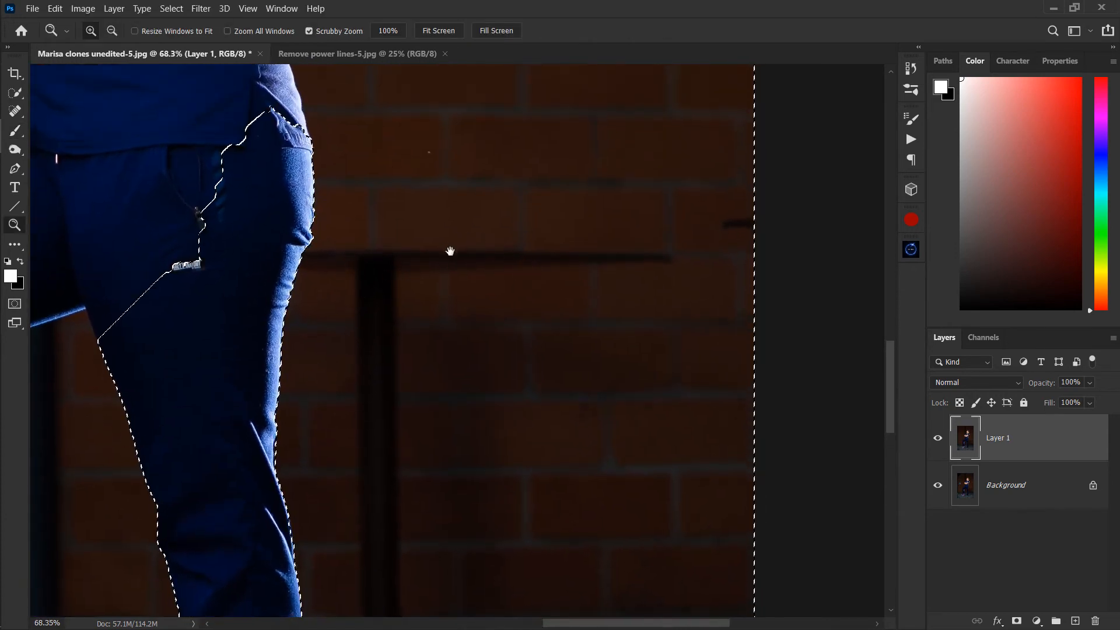
{"action": "left_click_drag", "start_coordinate": [450, 250], "coordinate": [445, 280]}
{"action": "key", "text": "s"}
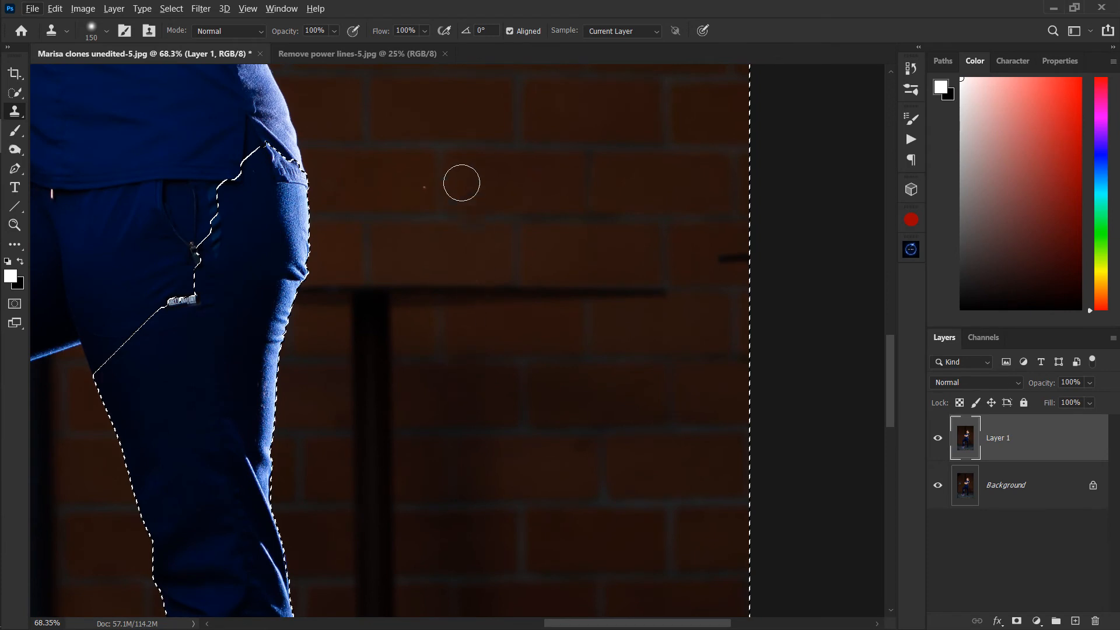
{"action": "left_click", "coordinate": [442, 148], "text": "alt"}
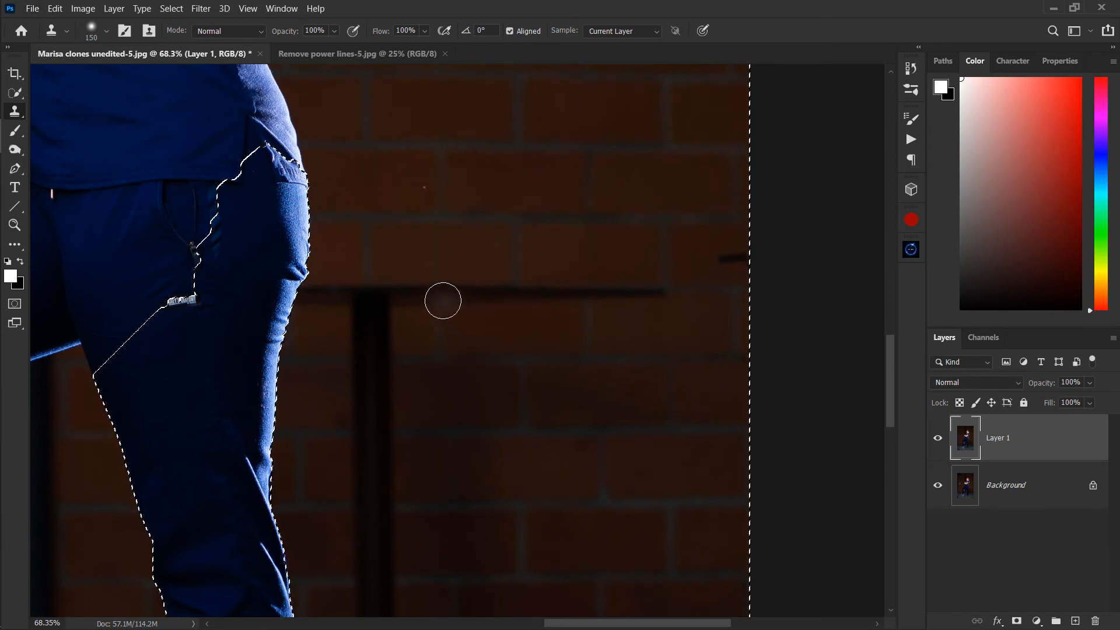
{"action": "mouse_move", "coordinate": [439, 299]}
{"action": "left_mouse_down"}
{"action": "mouse_move", "coordinate": [437, 317]}
{"action": "mouse_move", "coordinate": [464, 297]}
{"action": "mouse_move", "coordinate": [620, 292]}
{"action": "left_mouse_up"}
{"action": "mouse_move", "coordinate": [482, 286]}
{"action": "left_mouse_down"}
{"action": "mouse_move", "coordinate": [328, 293]}
{"action": "mouse_move", "coordinate": [314, 306]}
{"action": "mouse_move", "coordinate": [347, 297]}
{"action": "mouse_move", "coordinate": [321, 316]}
{"action": "mouse_move", "coordinate": [382, 333]}
{"action": "left_mouse_up"}
{"action": "key", "text": "ctrl+z"}
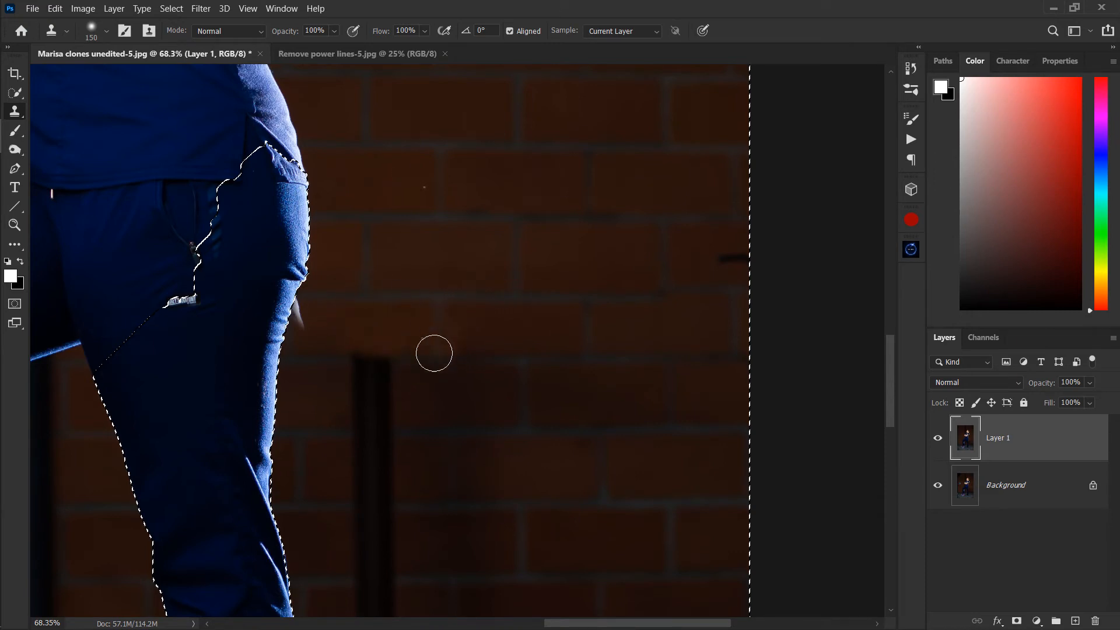
Continue cloning bricks over the upper end of the table pole and the wall around it
{"action": "key", "text": "space"}
{"action": "left_click_drag", "start_coordinate": [387, 410], "coordinate": [407, 367]}
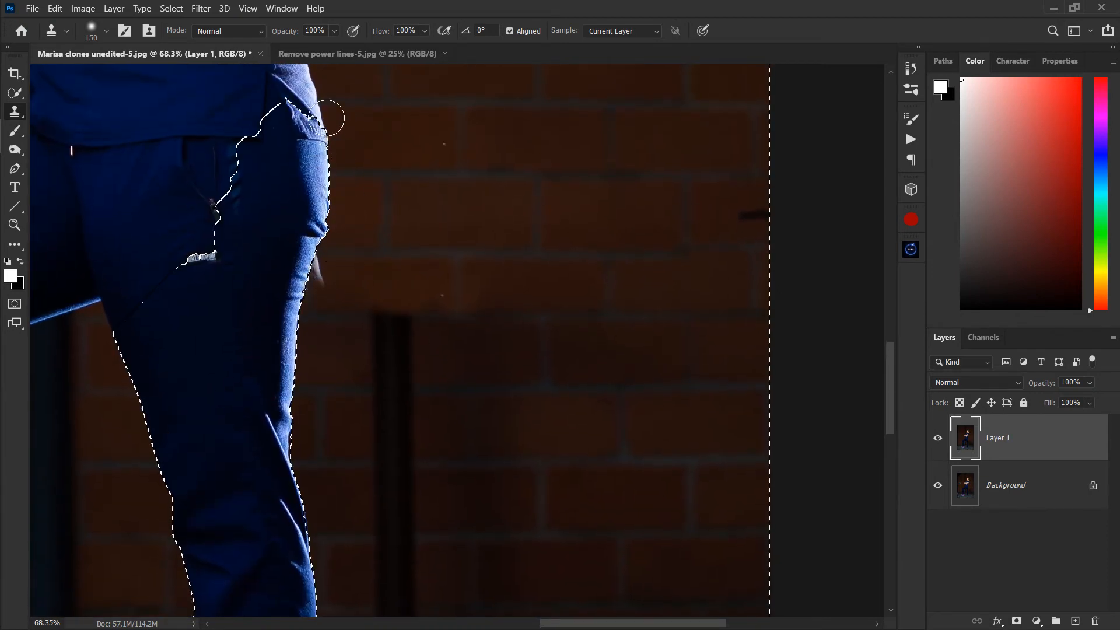
{"action": "scroll", "coordinate": [350, 252], "scroll_direction": "up", "scroll_amount": 2}
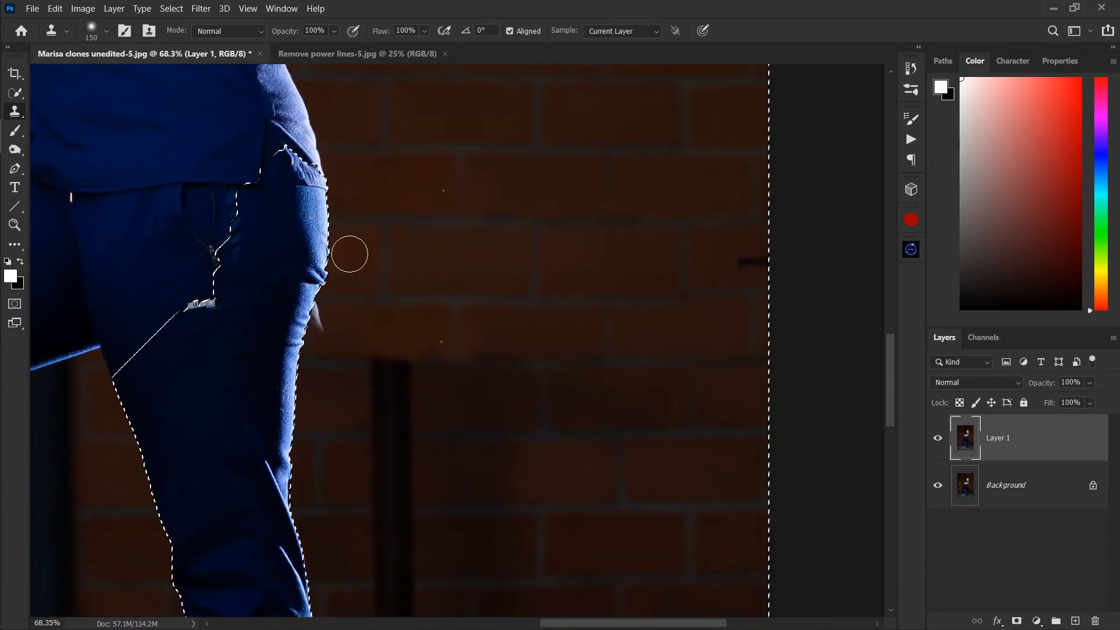
{"action": "left_click", "coordinate": [413, 357]}
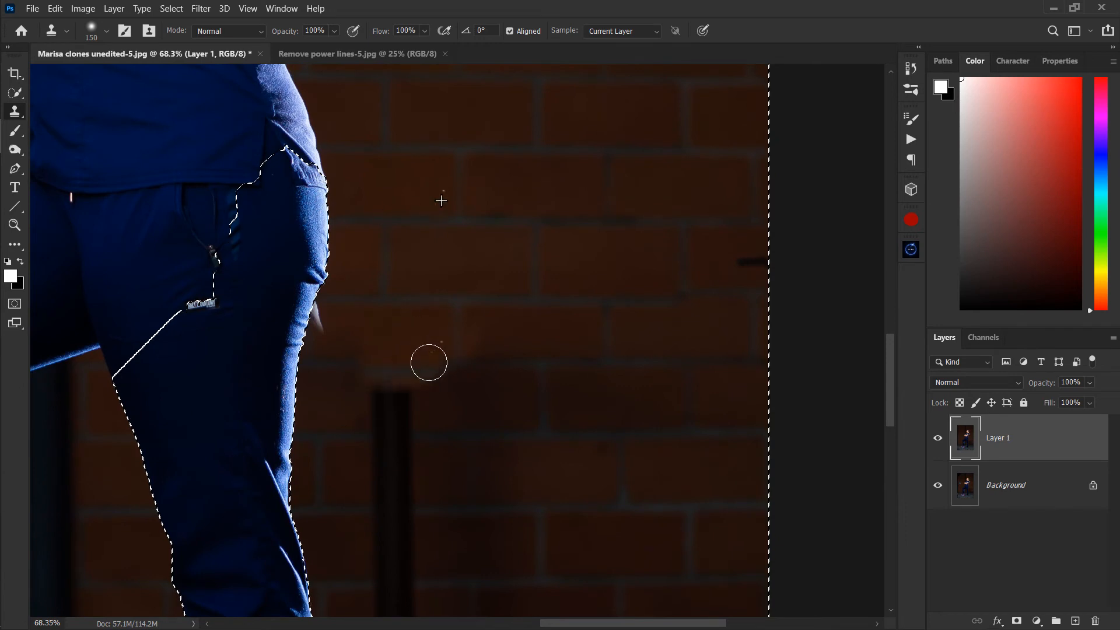
{"action": "mouse_move", "coordinate": [429, 362]}
{"action": "left_mouse_down"}
{"action": "mouse_move", "coordinate": [566, 325]}
{"action": "mouse_move", "coordinate": [510, 372]}
{"action": "mouse_move", "coordinate": [423, 383]}
{"action": "mouse_move", "coordinate": [515, 378]}
{"action": "mouse_move", "coordinate": [571, 343]}
{"action": "mouse_move", "coordinate": [616, 367]}
{"action": "mouse_move", "coordinate": [627, 412]}
{"action": "left_mouse_up"}
Enlarge the Clone Stamp brush to 600 px and clone bricks further down over the table pole
{"action": "key", "text": "]"}
{"action": "key", "text": "]"}
{"action": "key", "text": "]"}
{"action": "key", "text": "]"}
{"action": "key", "text": "]"}
{"action": "key", "text": "]"}
{"action": "key", "text": "]"}
{"action": "key", "text": "]"}
{"action": "key", "text": "]"}
{"action": "key", "text": "]"}
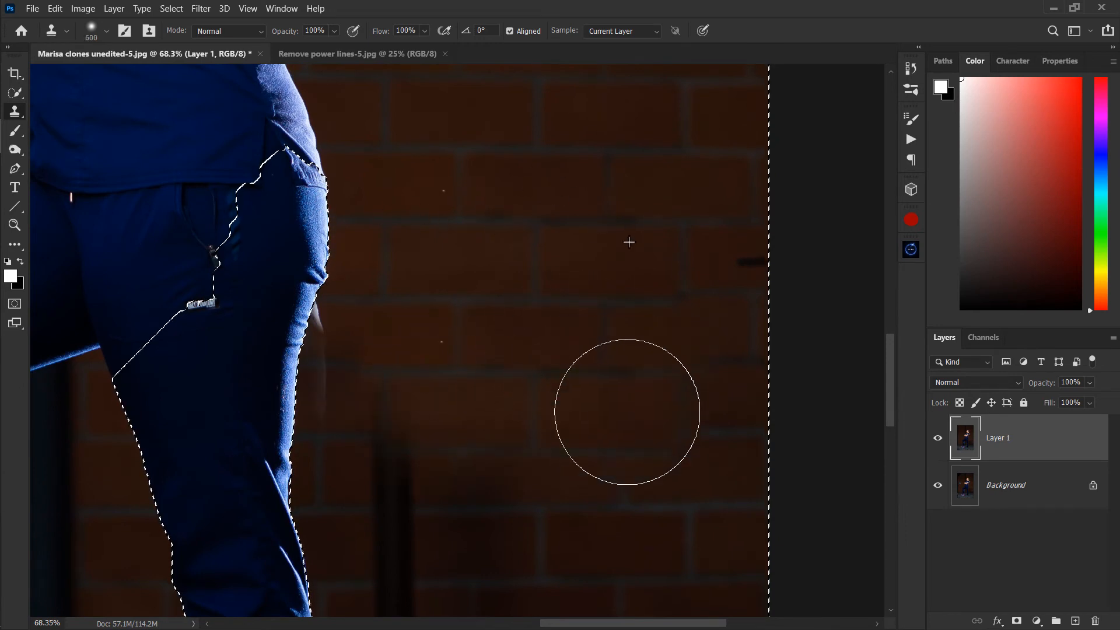
{"action": "key", "text": "space"}
{"action": "left_click_drag", "start_coordinate": [555, 356], "coordinate": [535, 234]}
{"action": "mouse_move", "coordinate": [567, 307]}
{"action": "left_mouse_down"}
{"action": "mouse_move", "coordinate": [500, 329]}
{"action": "mouse_move", "coordinate": [469, 306]}
{"action": "mouse_move", "coordinate": [452, 313]}
{"action": "mouse_move", "coordinate": [396, 294]}
{"action": "mouse_move", "coordinate": [401, 414]}
{"action": "left_mouse_up"}
Reduce the Clone Stamp brush to 250 px and clone bricks over the rest of the pole down to the baseboard
{"action": "key", "text": "["}
{"action": "key", "text": "["}
{"action": "key", "text": "["}
{"action": "key", "text": "["}
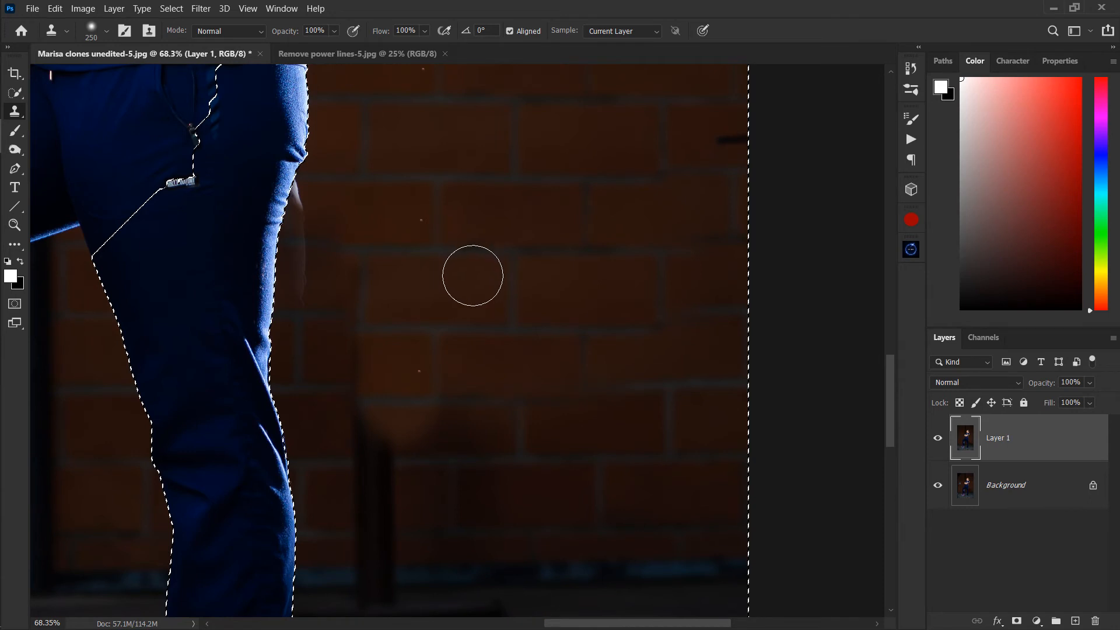
{"action": "mouse_move", "coordinate": [435, 357]}
{"action": "left_mouse_down"}
{"action": "mouse_move", "coordinate": [404, 375]}
{"action": "mouse_move", "coordinate": [395, 427]}
{"action": "mouse_move", "coordinate": [497, 390]}
{"action": "mouse_move", "coordinate": [565, 394]}
{"action": "mouse_move", "coordinate": [643, 454]}
{"action": "mouse_move", "coordinate": [687, 443]}
{"action": "mouse_move", "coordinate": [669, 498]}
{"action": "mouse_move", "coordinate": [459, 505]}
{"action": "mouse_move", "coordinate": [608, 506]}
{"action": "mouse_move", "coordinate": [539, 525]}
{"action": "mouse_move", "coordinate": [374, 528]}
{"action": "mouse_move", "coordinate": [403, 528]}
{"action": "mouse_move", "coordinate": [401, 445]}
{"action": "mouse_move", "coordinate": [379, 497]}
{"action": "mouse_move", "coordinate": [441, 531]}
{"action": "mouse_move", "coordinate": [352, 534]}
{"action": "left_mouse_up"}
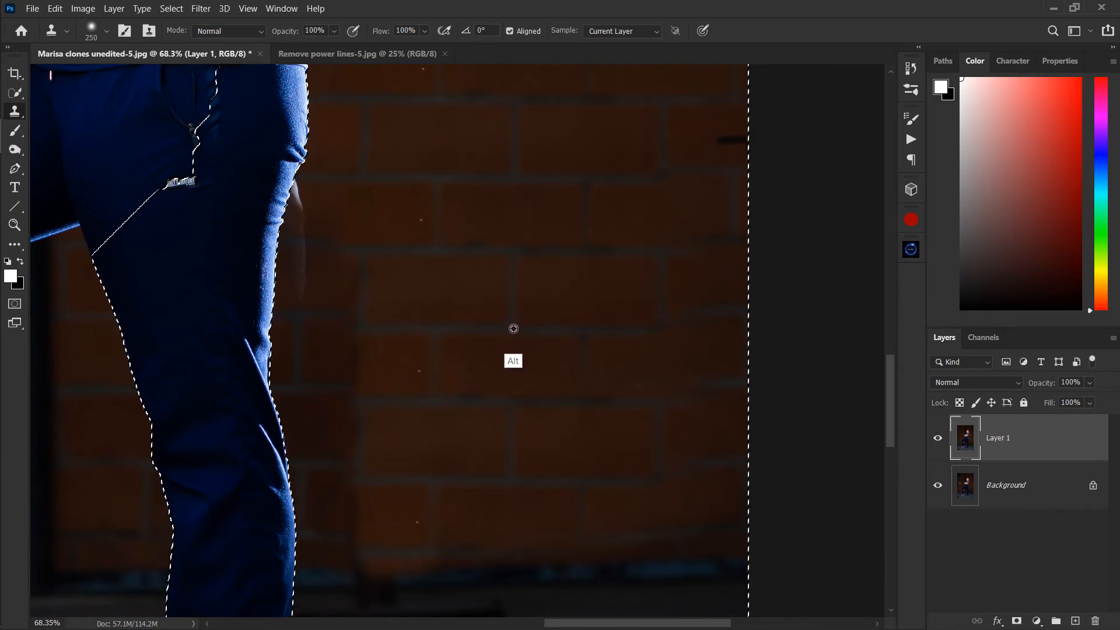
Sample a mortar line in the cleaned wall and clone matching bricks over the dark strip beside the leg, undoing the unwanted stroke
{"action": "left_click", "coordinate": [515, 329], "text": "alt"}
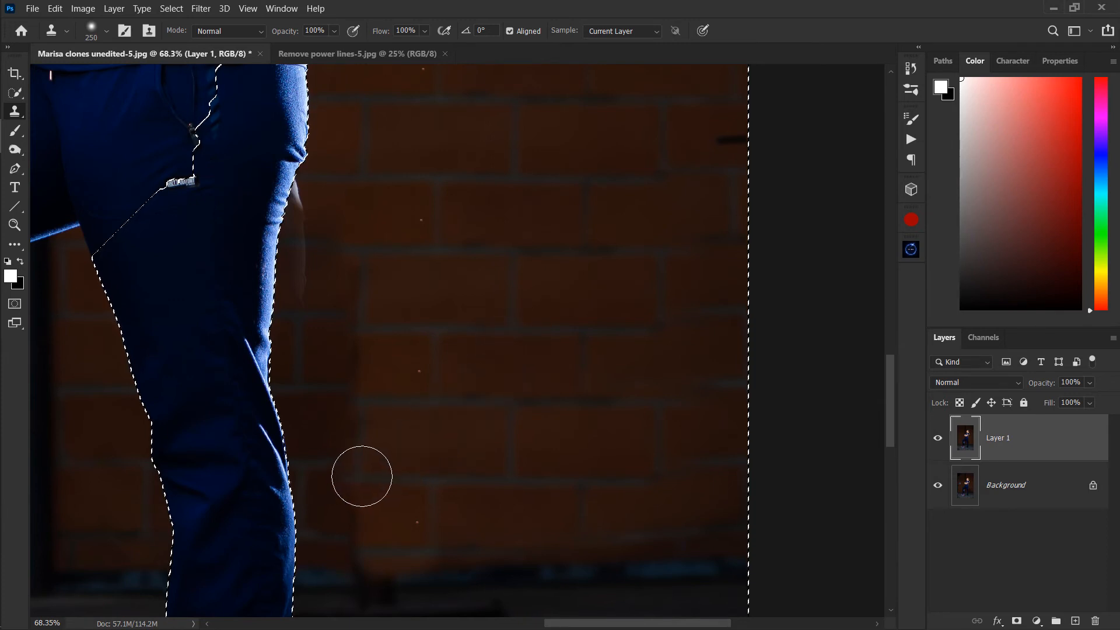
{"action": "mouse_move", "coordinate": [362, 476]}
{"action": "left_mouse_down"}
{"action": "mouse_move", "coordinate": [330, 431]}
{"action": "mouse_move", "coordinate": [317, 356]}
{"action": "mouse_move", "coordinate": [330, 207]}
{"action": "mouse_move", "coordinate": [318, 215]}
{"action": "mouse_move", "coordinate": [332, 533]}
{"action": "mouse_move", "coordinate": [358, 535]}
{"action": "mouse_move", "coordinate": [332, 547]}
{"action": "mouse_move", "coordinate": [341, 540]}
{"action": "left_mouse_up"}
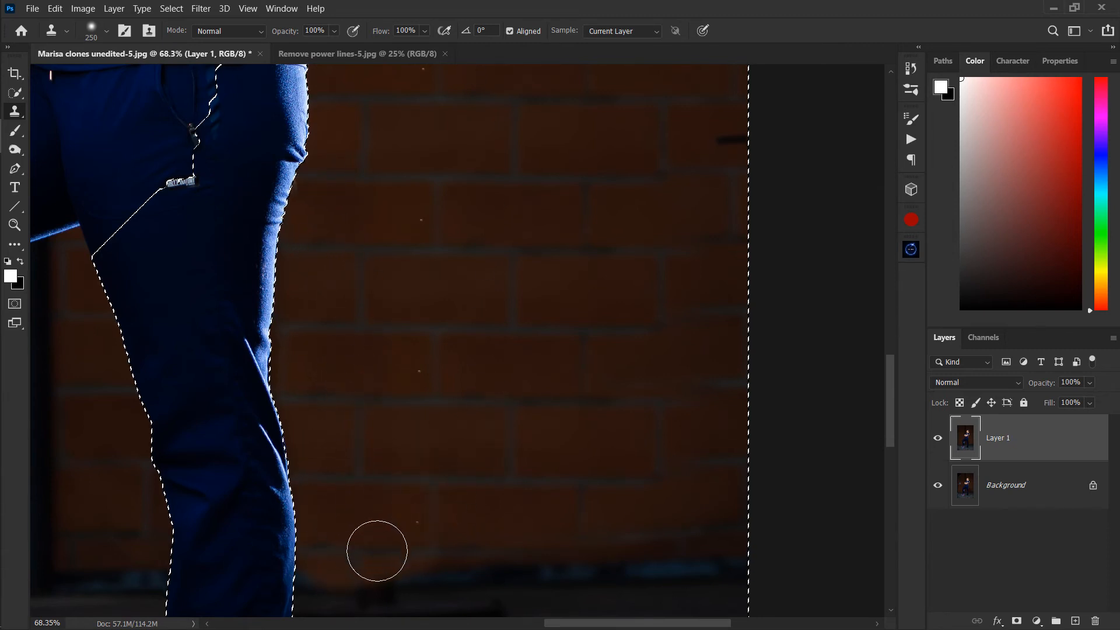
{"action": "left_click_drag", "start_coordinate": [429, 480], "coordinate": [425, 366]}
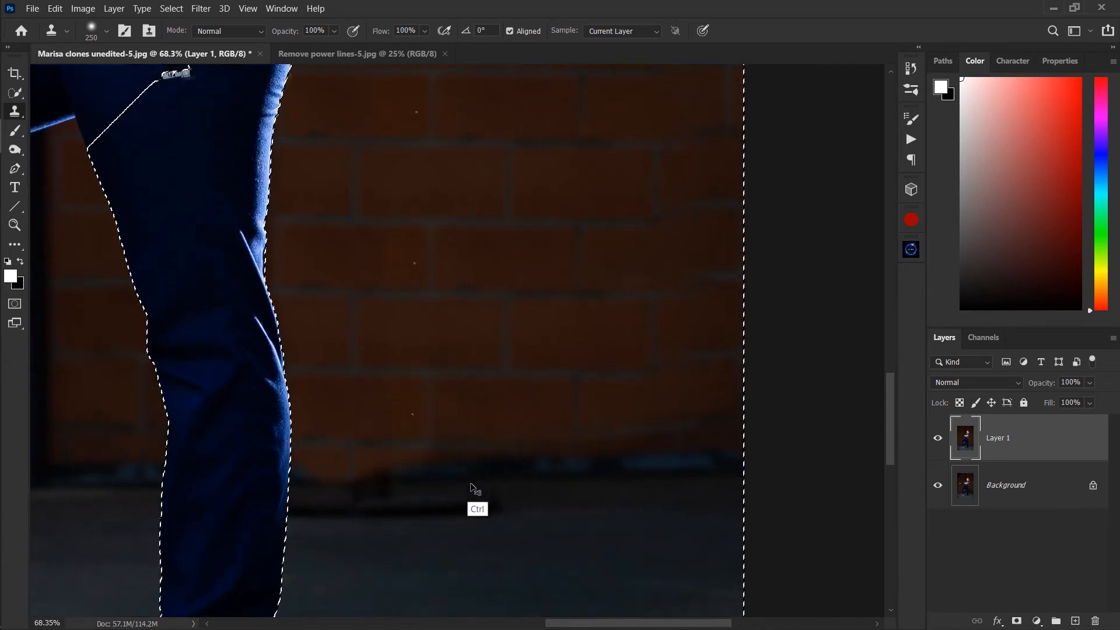
{"action": "key", "text": "ctrl+z"}
{"action": "mouse_move", "coordinate": [364, 428]}
{"action": "left_mouse_down"}
{"action": "mouse_move", "coordinate": [332, 432]}
{"action": "mouse_move", "coordinate": [337, 366]}
{"action": "mouse_move", "coordinate": [299, 297]}
{"action": "mouse_move", "coordinate": [357, 375]}
{"action": "left_mouse_up"}
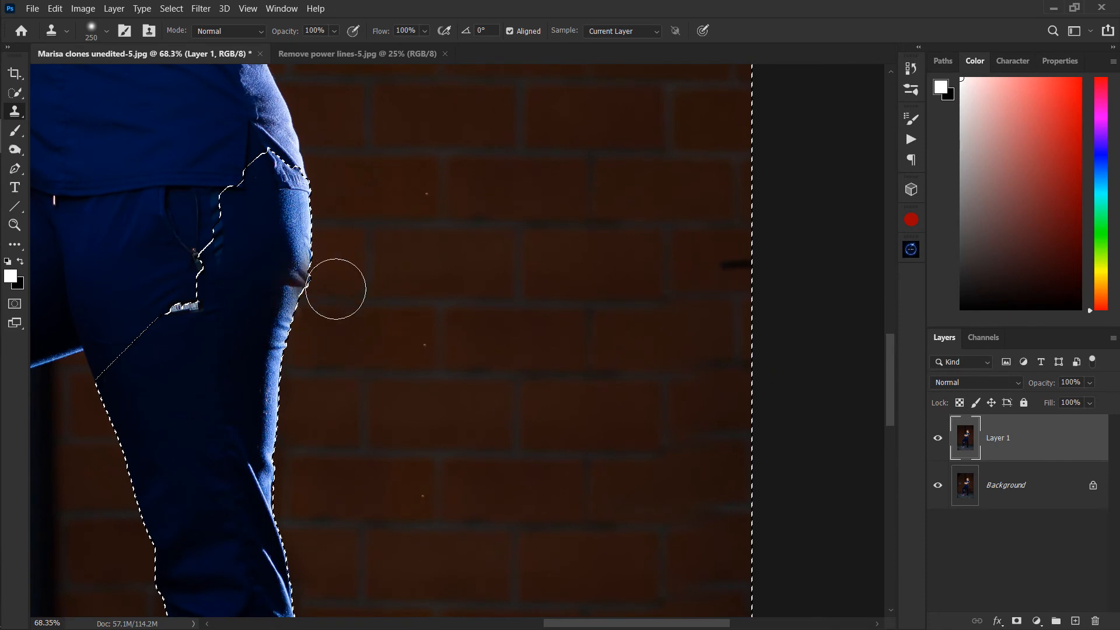
{"action": "left_click_drag", "start_coordinate": [346, 261], "coordinate": [378, 313]}
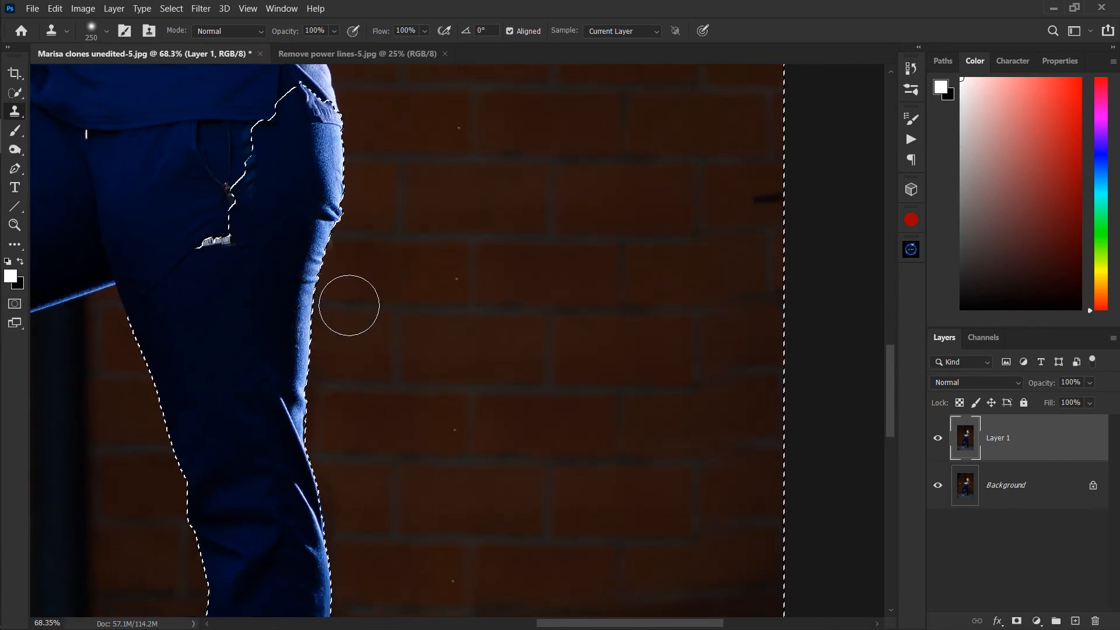
Undo the last clone stroke, reduce the Clone Stamp brush to 150 px and clone clean floor over the dark table base beside the leg
{"action": "left_click", "coordinate": [342, 230]}
{"action": "key", "text": "ctrl+z"}
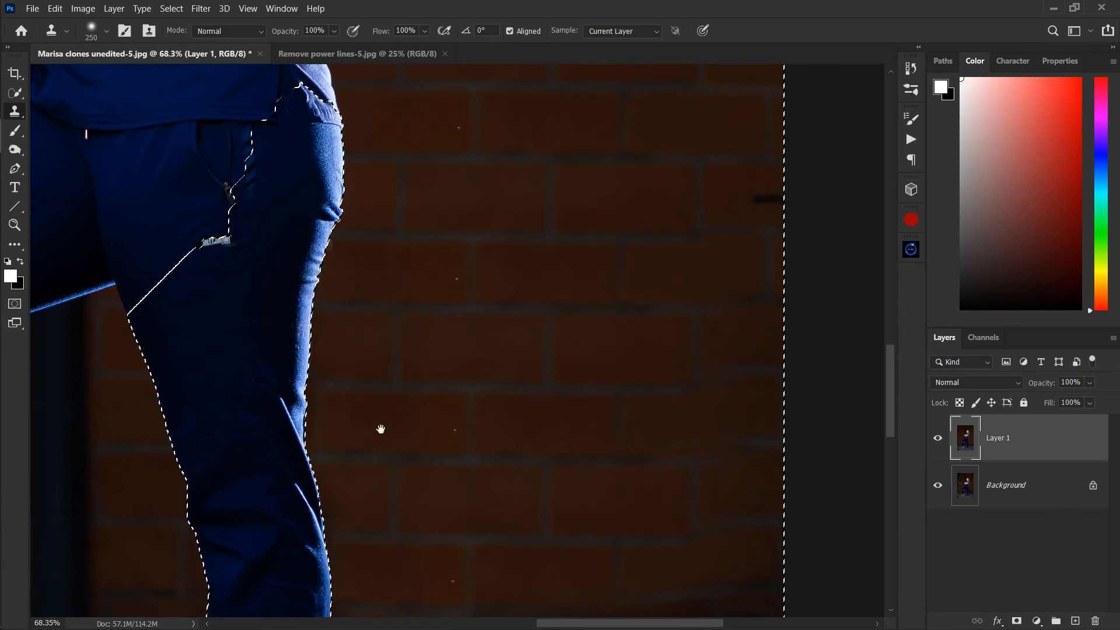
{"action": "left_click_drag", "start_coordinate": [380, 430], "coordinate": [403, 255]}
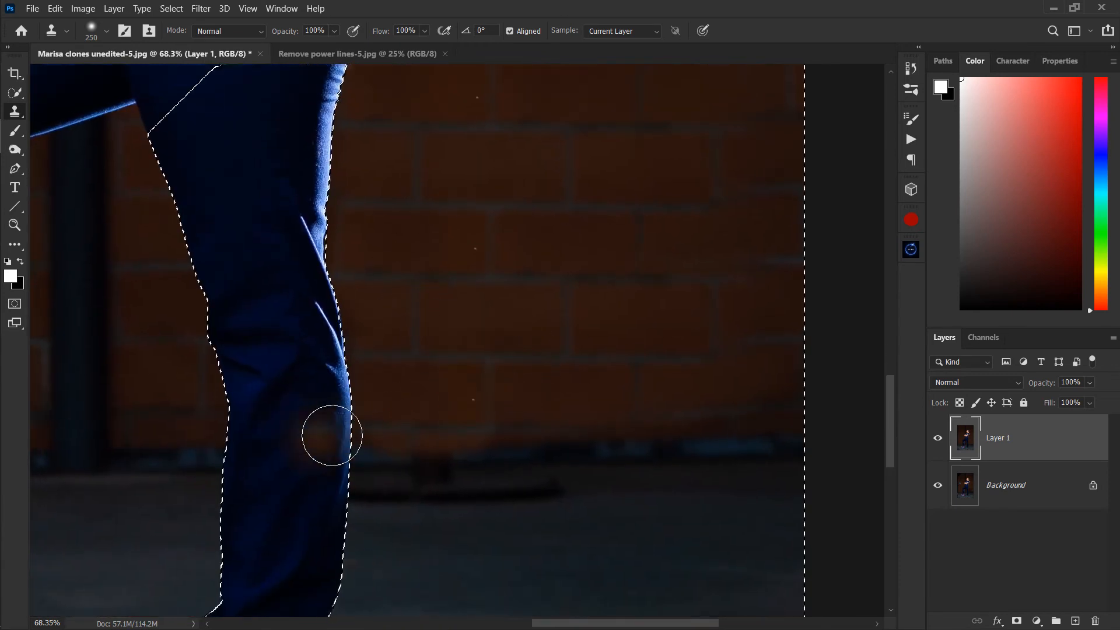
{"action": "key", "text": "z"}
{"action": "mouse_move", "coordinate": [502, 387]}
{"action": "left_mouse_down"}
{"action": "mouse_move", "coordinate": [480, 400]}
{"action": "mouse_move", "coordinate": [494, 405]}
{"action": "left_mouse_up"}
{"action": "mouse_move", "coordinate": [569, 433]}
{"action": "left_mouse_down"}
{"action": "mouse_move", "coordinate": [480, 474]}
{"action": "mouse_move", "coordinate": [455, 442]}
{"action": "mouse_move", "coordinate": [505, 437]}
{"action": "mouse_move", "coordinate": [480, 447]}
{"action": "mouse_move", "coordinate": [410, 405]}
{"action": "left_mouse_up"}
{"action": "key", "text": "s"}
{"action": "left_click", "coordinate": [674, 401], "text": "alt"}
{"action": "key", "text": "bracketleft"}
{"action": "key", "text": "bracketleft"}
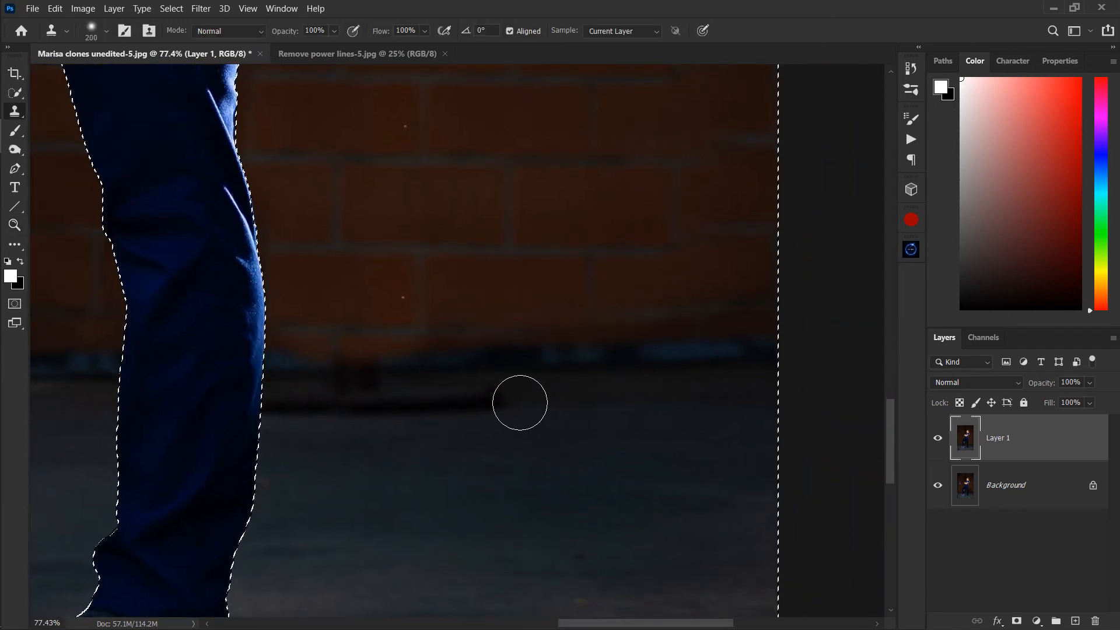
{"action": "key", "text": "bracketleft"}
{"action": "mouse_move", "coordinate": [489, 400]}
{"action": "left_mouse_down"}
{"action": "mouse_move", "coordinate": [288, 403]}
{"action": "mouse_move", "coordinate": [366, 396]}
{"action": "mouse_move", "coordinate": [302, 407]}
{"action": "mouse_move", "coordinate": [378, 398]}
{"action": "mouse_move", "coordinate": [366, 396]}
{"action": "mouse_move", "coordinate": [499, 406]}
{"action": "left_mouse_up"}
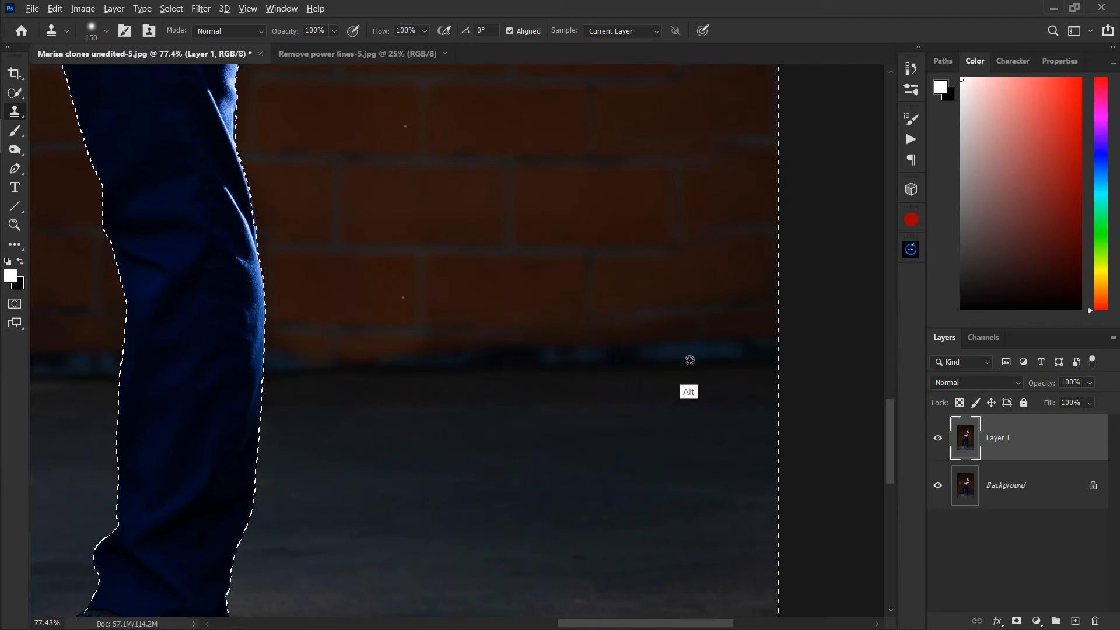
Sample the baseboard edge and clone it along the bottom of the brick wall and the floor behind the standing leg
{"action": "left_click", "coordinate": [667, 362], "text": "alt"}
{"action": "mouse_move", "coordinate": [356, 368]}
{"action": "left_mouse_down"}
{"action": "mouse_move", "coordinate": [313, 357]}
{"action": "mouse_move", "coordinate": [443, 360]}
{"action": "mouse_move", "coordinate": [436, 370]}
{"action": "mouse_move", "coordinate": [490, 354]}
{"action": "mouse_move", "coordinate": [656, 360]}
{"action": "mouse_move", "coordinate": [552, 395]}
{"action": "mouse_move", "coordinate": [623, 379]}
{"action": "mouse_move", "coordinate": [580, 370]}
{"action": "mouse_move", "coordinate": [580, 387]}
{"action": "left_mouse_up"}
{"action": "key", "text": "z"}
{"action": "key", "text": "ctrl"}
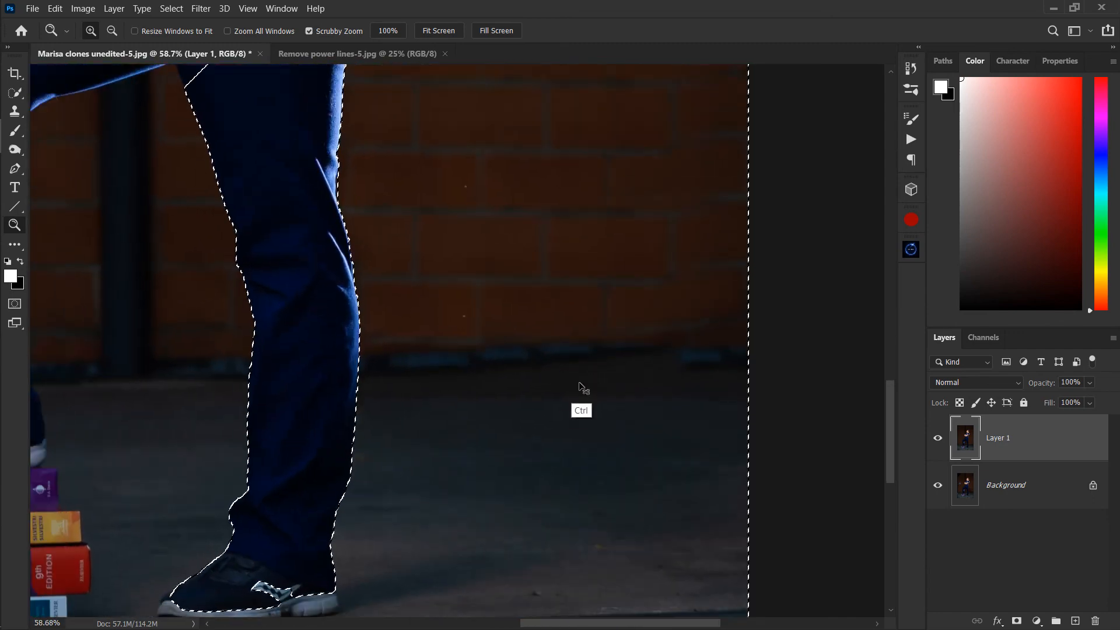
{"action": "key", "text": "s"}
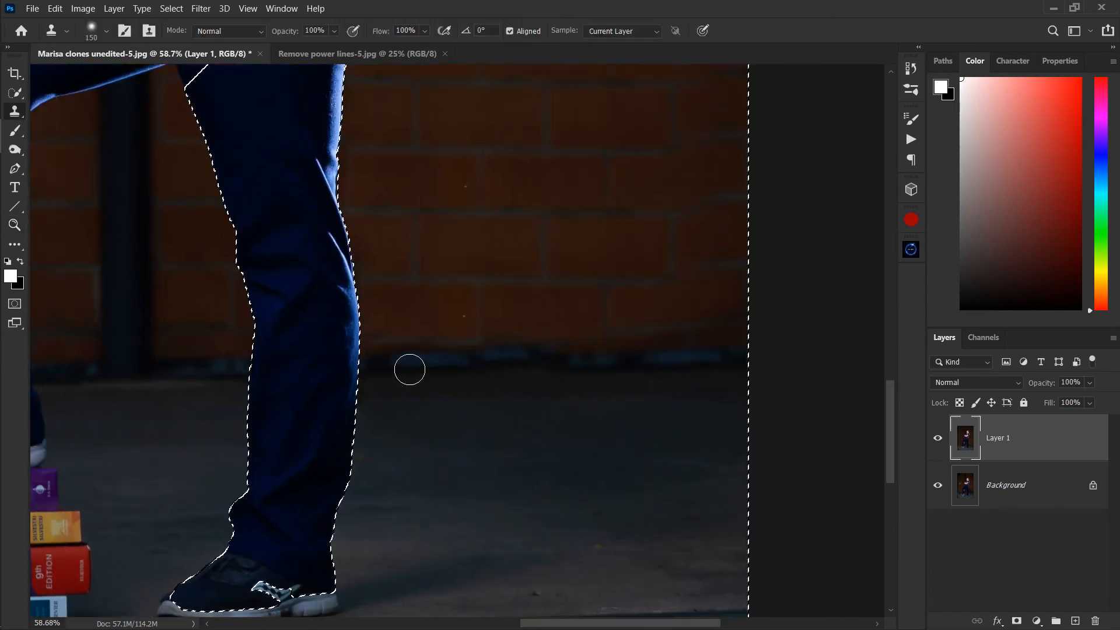
{"action": "left_click", "coordinate": [411, 368], "text": "alt"}
{"action": "left_click_drag", "start_coordinate": [518, 366], "coordinate": [518, 367]}
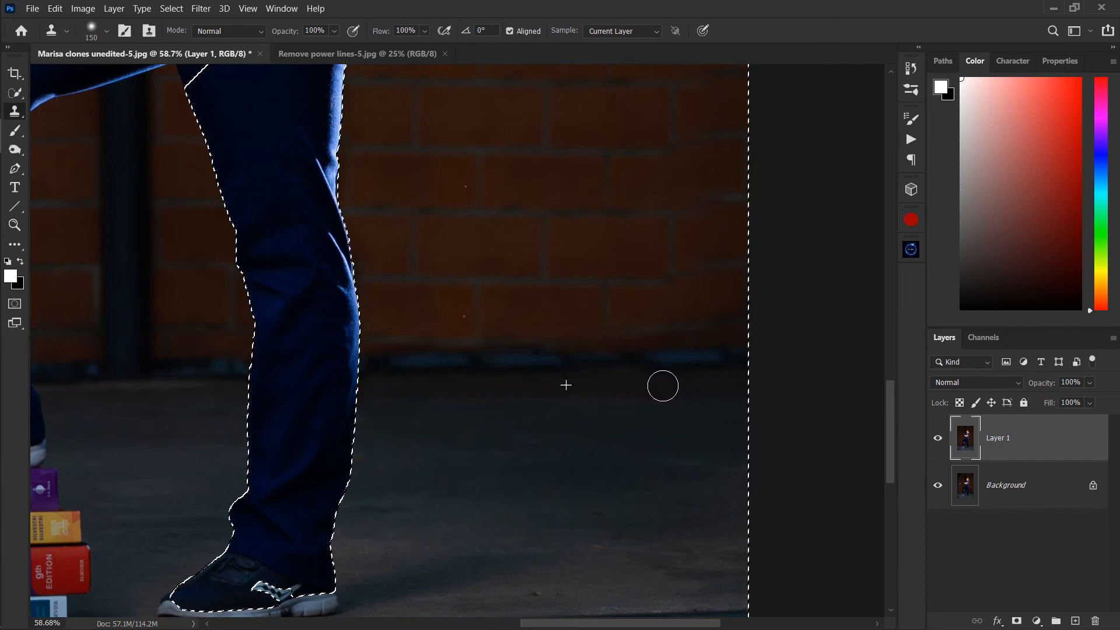
{"action": "left_click_drag", "start_coordinate": [662, 385], "coordinate": [663, 385]}
Undo the last baseboard stroke, resample the edge and clone it along the baseboard toward the photo's outer edge
{"action": "left_click", "coordinate": [505, 367], "text": "alt"}
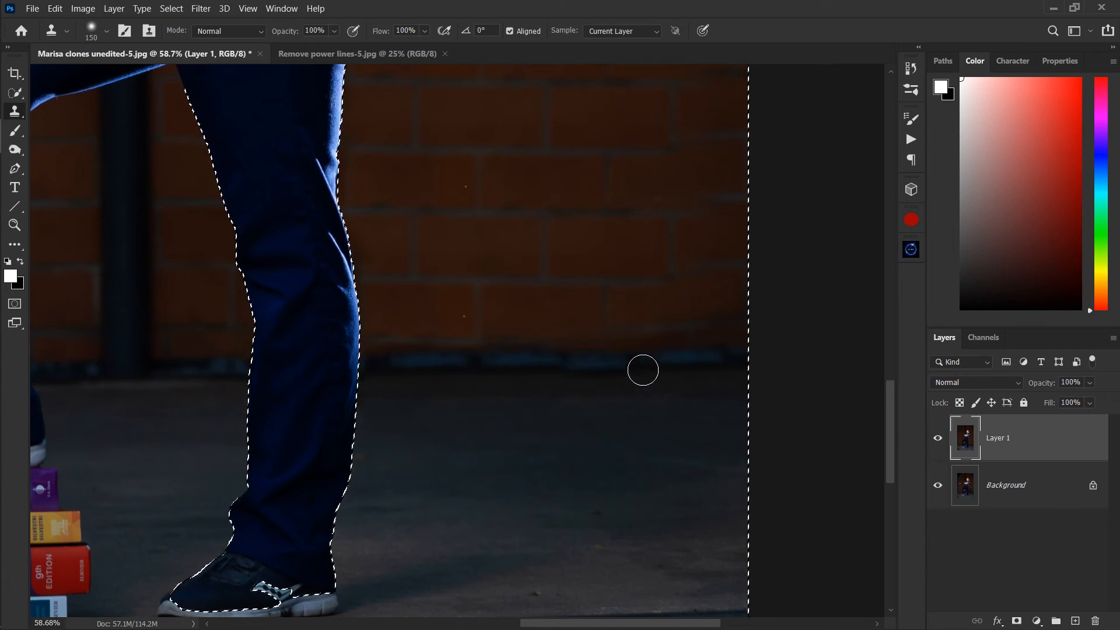
{"action": "key", "text": "ctrl+z"}
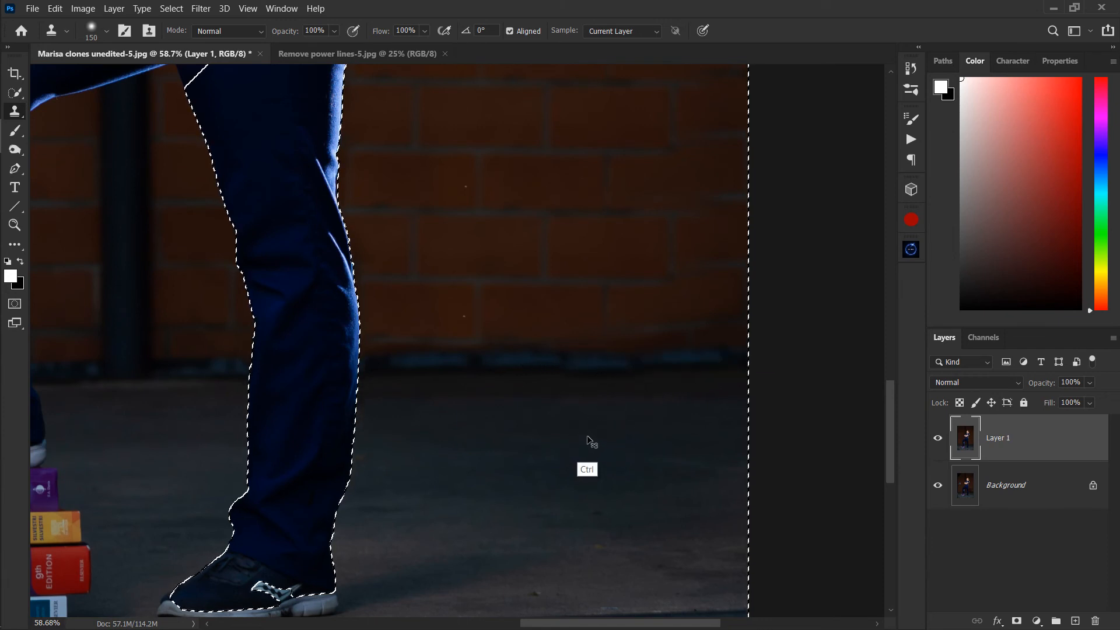
{"action": "left_click", "coordinate": [539, 368], "text": "alt"}
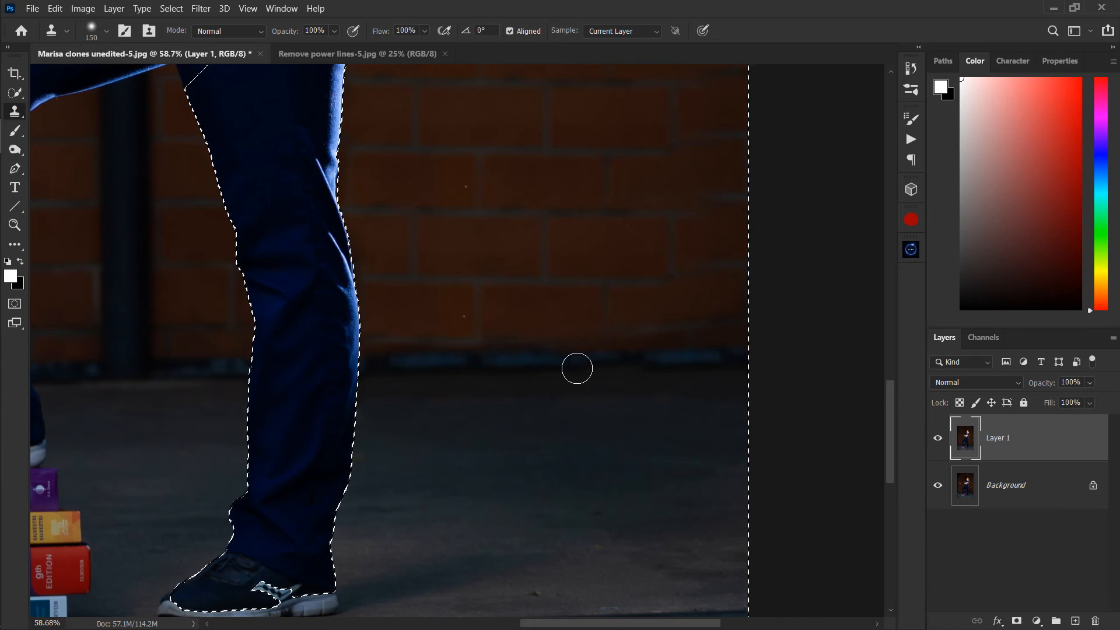
{"action": "mouse_move", "coordinate": [640, 366]}
{"action": "left_mouse_down"}
{"action": "mouse_move", "coordinate": [715, 357]}
{"action": "mouse_move", "coordinate": [713, 368]}
{"action": "left_mouse_up"}
Remove the loose curl and stray hair strands beside the woman's cheek with the 20 px content-aware Spot Healing Brush
{"action": "key", "text": "z"}
{"action": "mouse_move", "coordinate": [428, 383]}
{"action": "left_mouse_down"}
{"action": "mouse_move", "coordinate": [392, 395]}
{"action": "mouse_move", "coordinate": [479, 428]}
{"action": "left_mouse_up"}
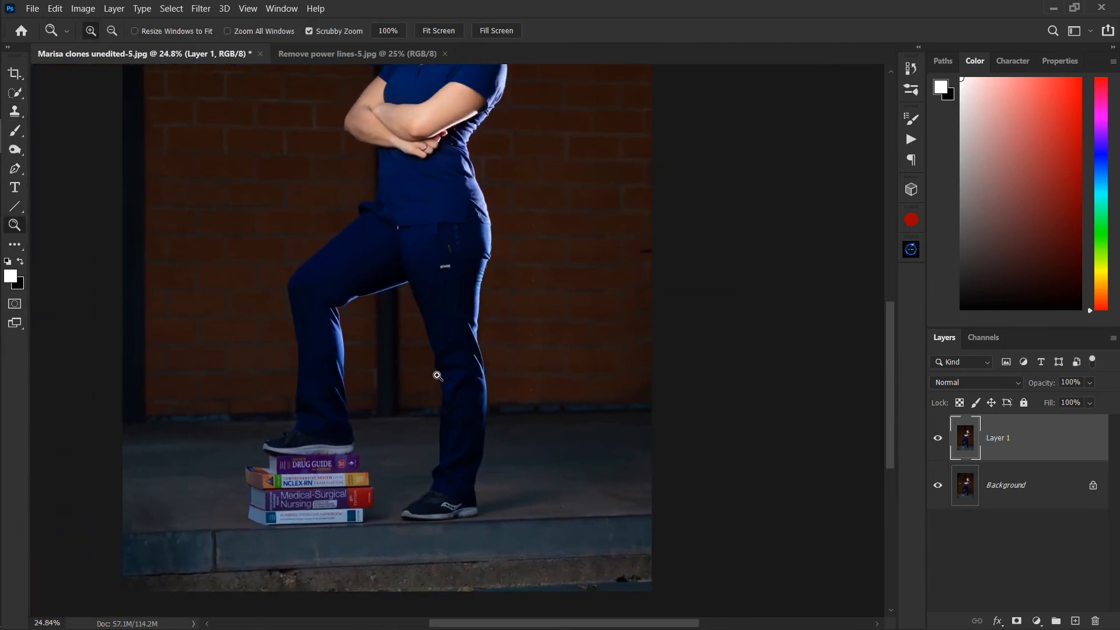
{"action": "left_click_drag", "start_coordinate": [437, 376], "coordinate": [376, 390]}
{"action": "left_click_drag", "start_coordinate": [472, 132], "coordinate": [477, 237]}
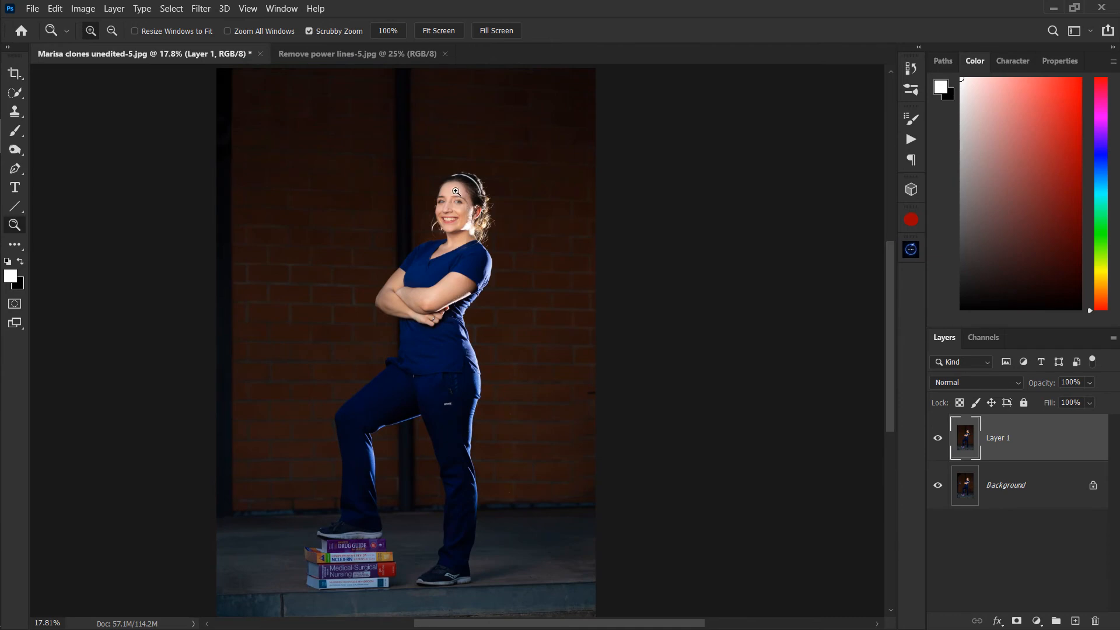
{"action": "mouse_move", "coordinate": [456, 191]}
{"action": "left_mouse_down"}
{"action": "mouse_move", "coordinate": [519, 234]}
{"action": "mouse_move", "coordinate": [509, 222]}
{"action": "mouse_move", "coordinate": [518, 173]}
{"action": "left_mouse_up"}
{"action": "key", "text": "j"}
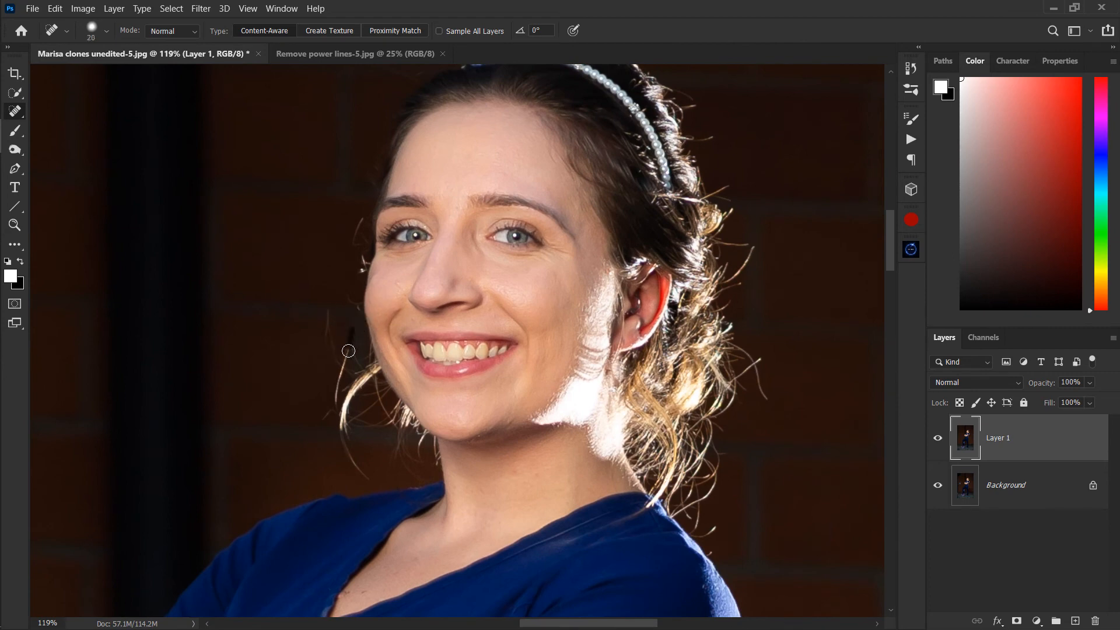
{"action": "mouse_move", "coordinate": [335, 401]}
{"action": "left_mouse_down"}
{"action": "mouse_move", "coordinate": [326, 328]}
{"action": "mouse_move", "coordinate": [337, 365]}
{"action": "left_mouse_up"}
{"action": "left_click_drag", "start_coordinate": [378, 488], "coordinate": [378, 490]}
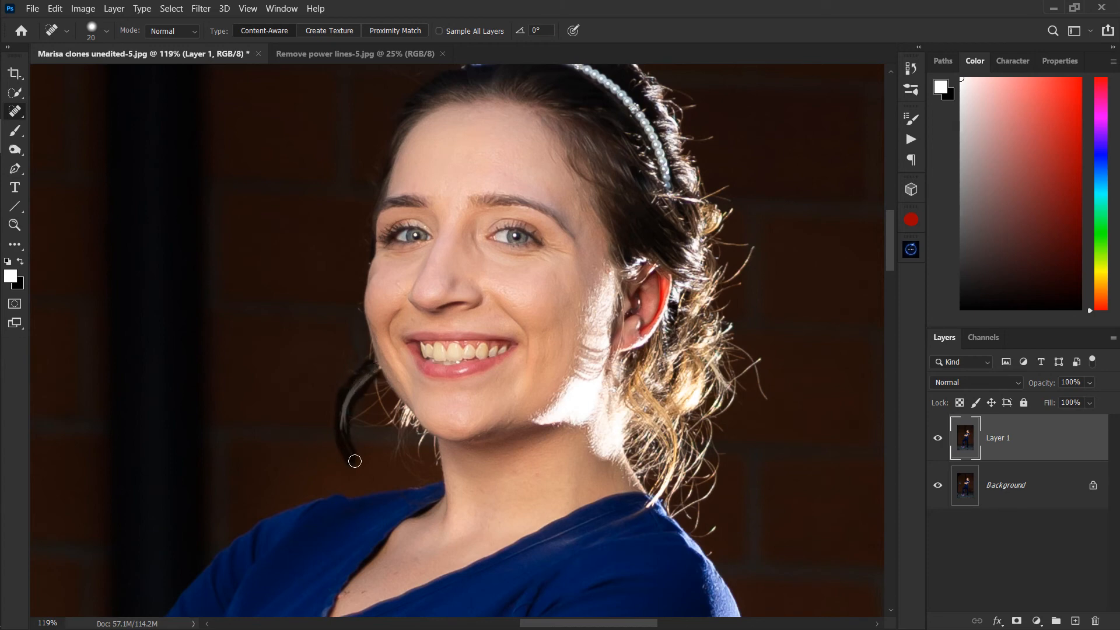
{"action": "left_click_drag", "start_coordinate": [355, 460], "coordinate": [355, 461]}
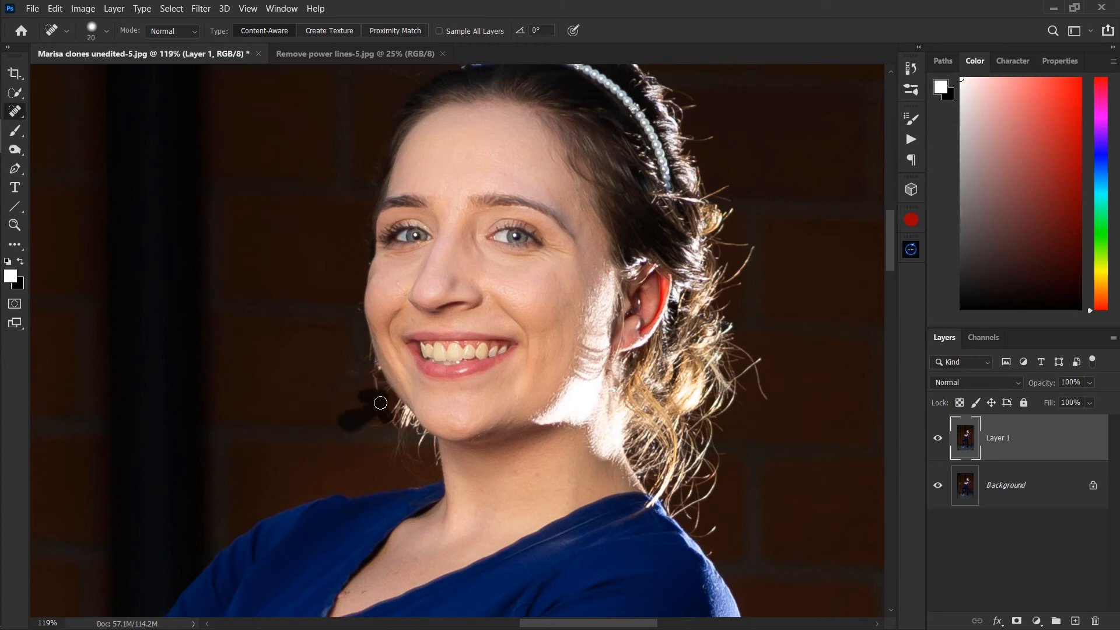
{"action": "left_click_drag", "start_coordinate": [371, 372], "coordinate": [356, 417]}
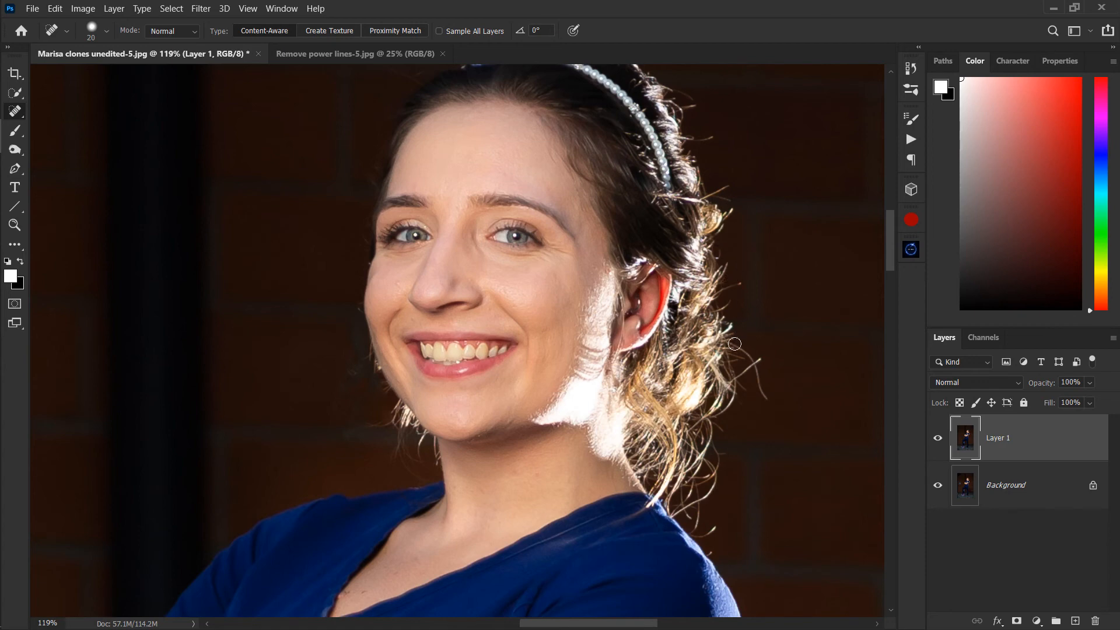
Heal the long flyaway hairs sticking out behind the back curls and above the shoulder
{"action": "left_click_drag", "start_coordinate": [770, 404], "coordinate": [770, 404]}
{"action": "left_click_drag", "start_coordinate": [764, 358], "coordinate": [737, 378]}
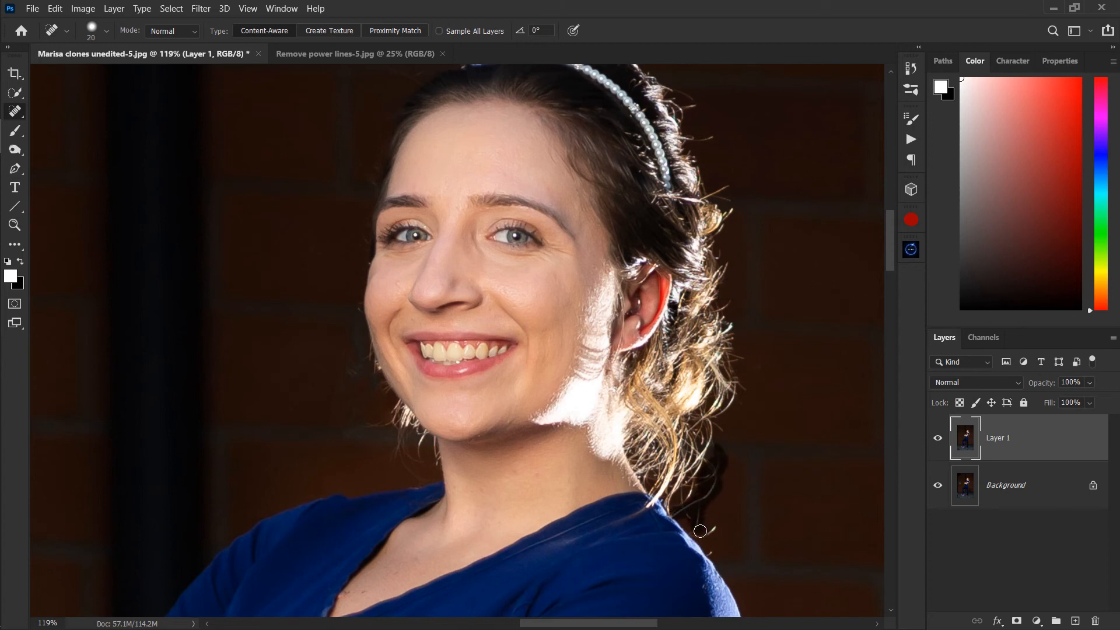
{"action": "left_click_drag", "start_coordinate": [700, 530], "coordinate": [707, 532]}
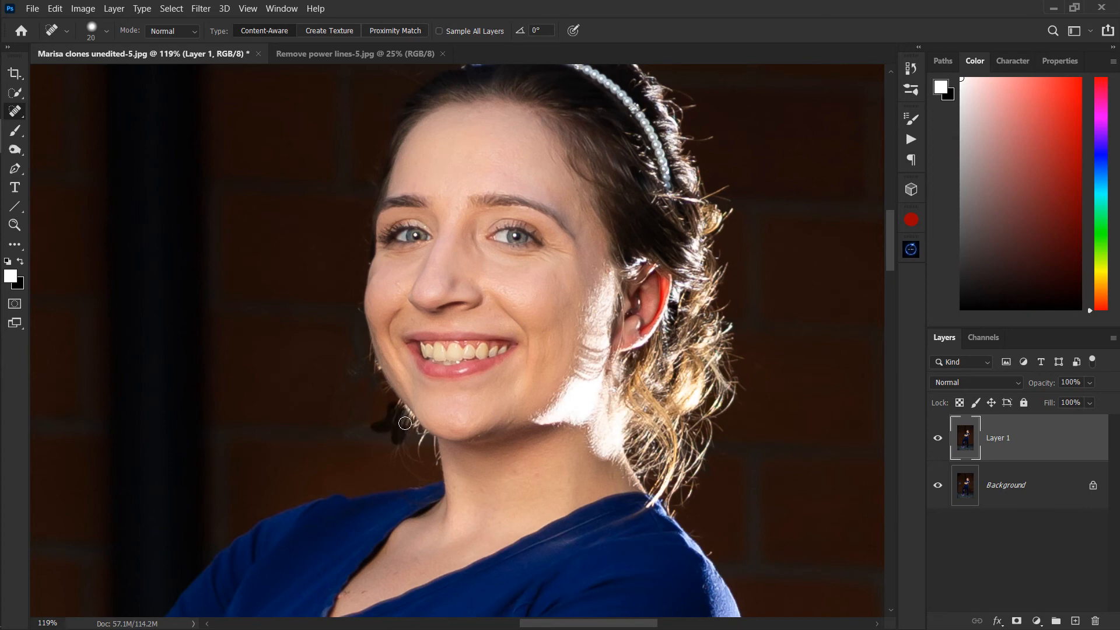
Heal the remaining stray hairs below the jawline and around the top of the head
{"action": "left_click_drag", "start_coordinate": [405, 436], "coordinate": [421, 464]}
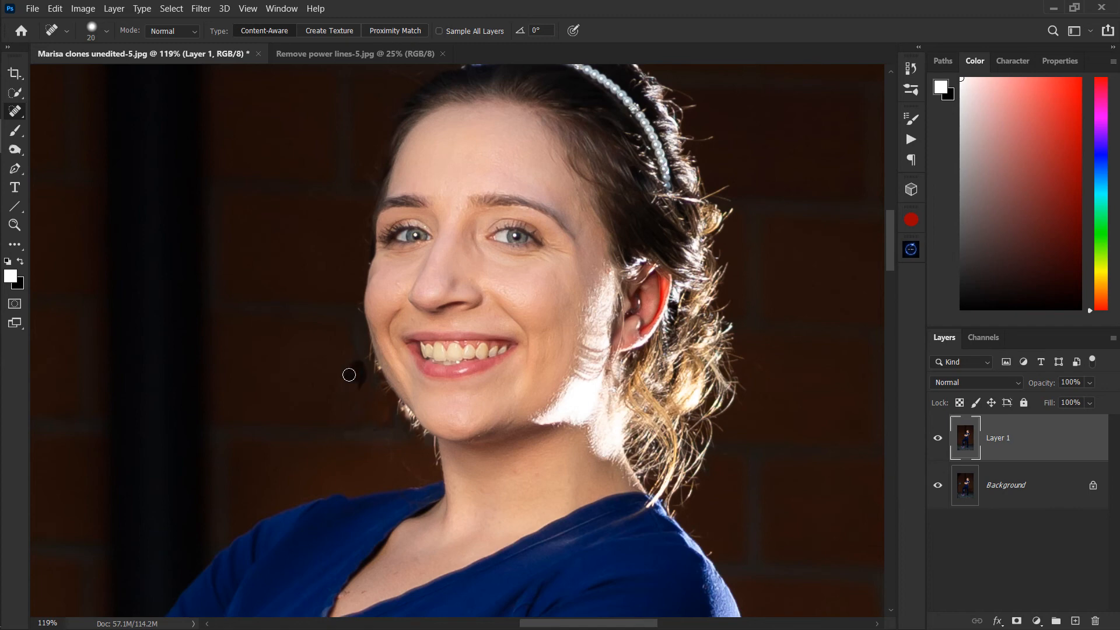
{"action": "left_click_drag", "start_coordinate": [509, 215], "coordinate": [428, 298]}
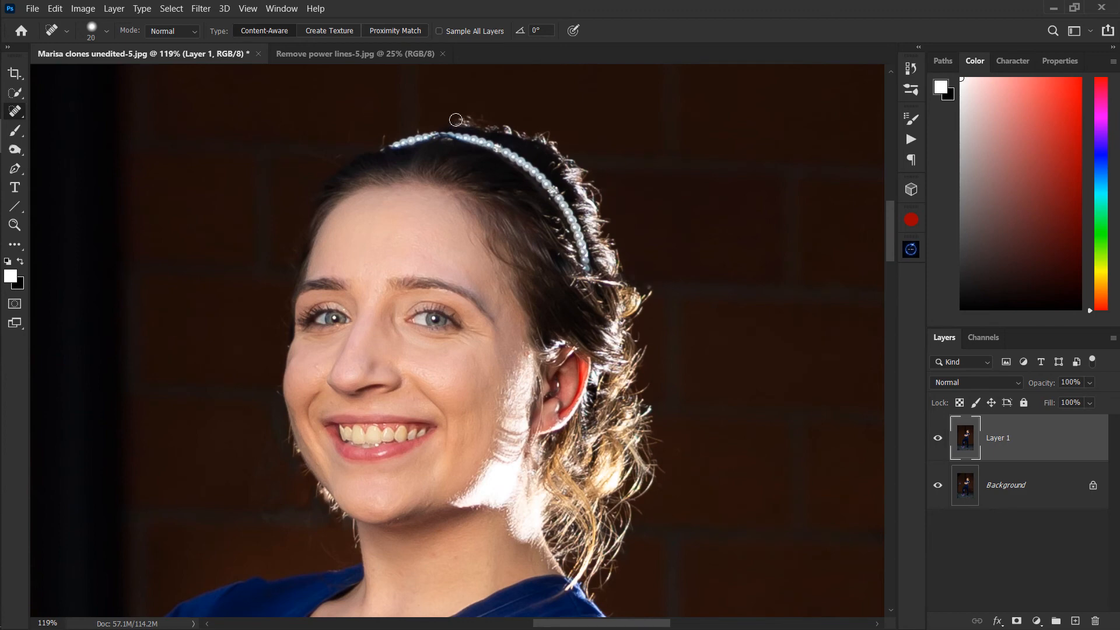
{"action": "left_click_drag", "start_coordinate": [305, 144], "coordinate": [298, 139]}
{"action": "left_click_drag", "start_coordinate": [639, 418], "coordinate": [605, 351]}
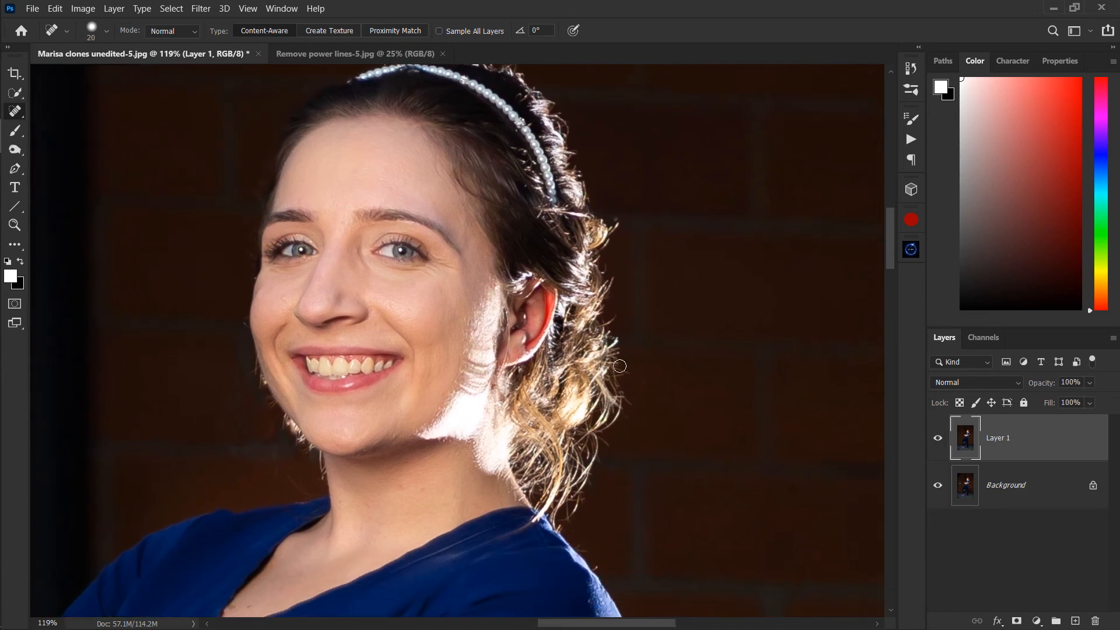
{"action": "left_click_drag", "start_coordinate": [575, 399], "coordinate": [533, 394]}
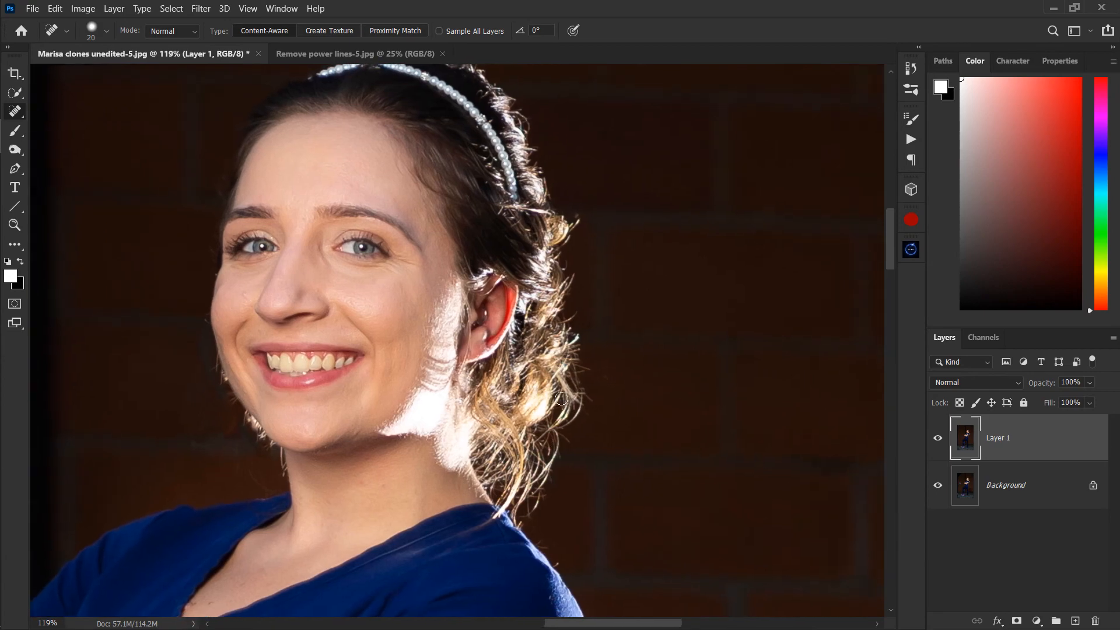
Reduce the Clone Stamp brush to 45 px, sample the dark bricks and clone them over the flyaway hairs along the back curls
{"action": "key", "text": "z"}
{"action": "left_click_drag", "start_coordinate": [252, 415], "coordinate": [582, 401]}
{"action": "left_click_drag", "start_coordinate": [687, 436], "coordinate": [625, 425]}
{"action": "key", "text": "s"}
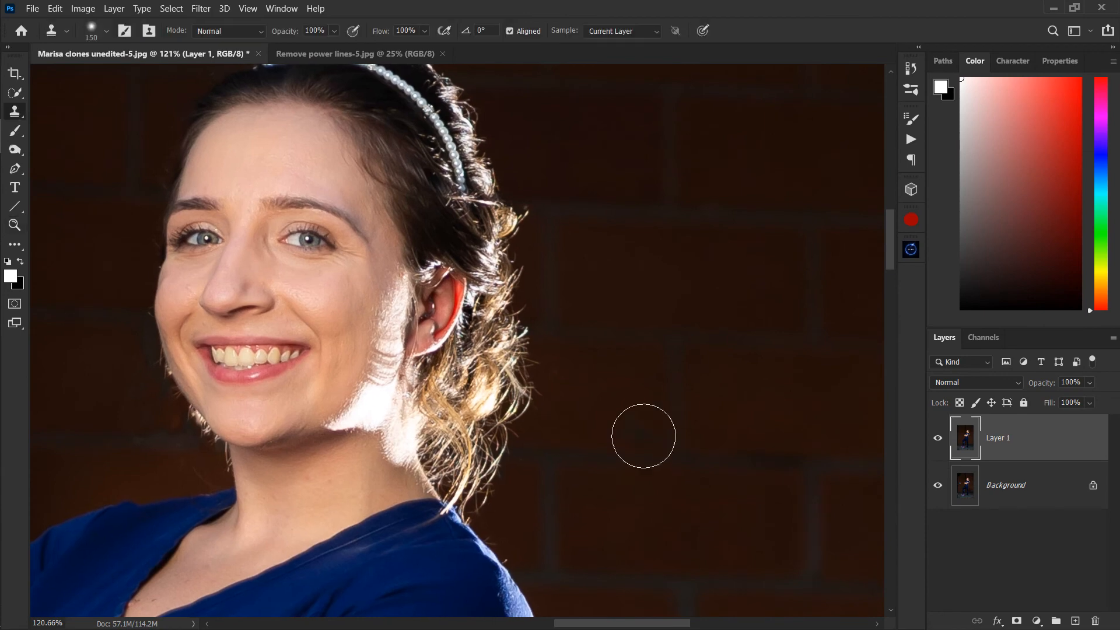
{"action": "key", "text": "bracketleft"}
{"action": "key", "text": "bracketleft"}
{"action": "key", "text": "bracketleft"}
{"action": "left_click", "coordinate": [743, 457], "text": "alt"}
{"action": "key", "text": "ctrl+z"}
{"action": "left_click", "coordinate": [721, 448], "text": "alt"}
{"action": "mouse_move", "coordinate": [489, 459]}
{"action": "left_mouse_down"}
{"action": "mouse_move", "coordinate": [534, 374]}
{"action": "mouse_move", "coordinate": [531, 305]}
{"action": "left_mouse_up"}
{"action": "mouse_move", "coordinate": [499, 493]}
{"action": "left_mouse_down"}
{"action": "mouse_move", "coordinate": [489, 496]}
{"action": "mouse_move", "coordinate": [486, 470]}
{"action": "mouse_move", "coordinate": [471, 509]}
{"action": "mouse_move", "coordinate": [505, 549]}
{"action": "left_mouse_up"}
{"action": "mouse_move", "coordinate": [527, 380]}
{"action": "left_mouse_down"}
{"action": "mouse_move", "coordinate": [517, 308]}
{"action": "mouse_move", "coordinate": [526, 203]}
{"action": "left_mouse_up"}
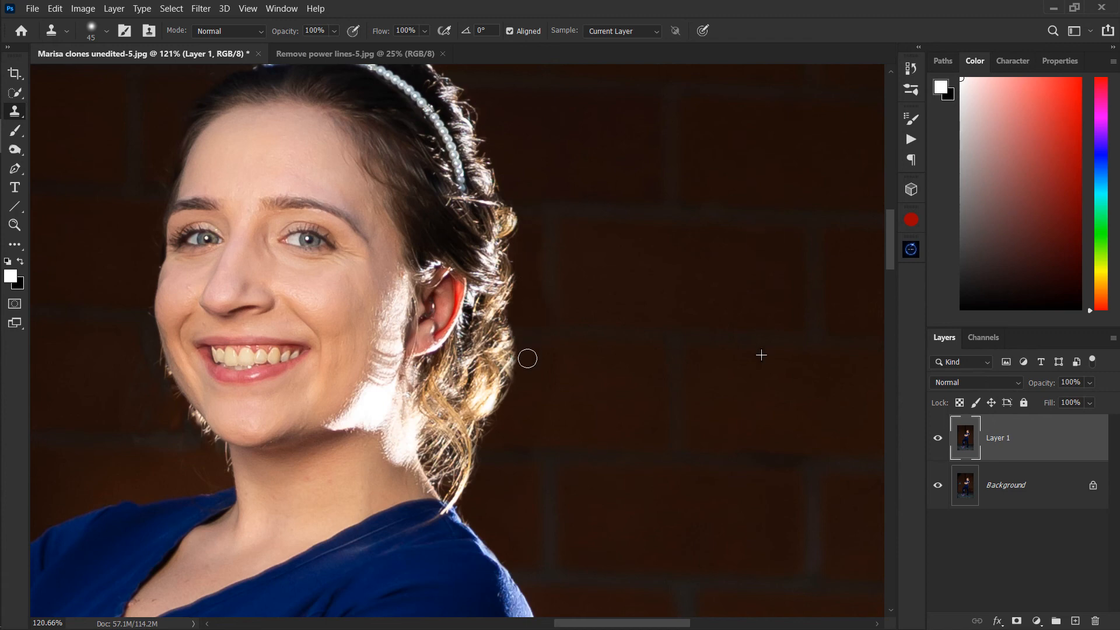
{"action": "mouse_move", "coordinate": [527, 358]}
{"action": "left_mouse_down"}
{"action": "mouse_move", "coordinate": [512, 419]}
{"action": "mouse_move", "coordinate": [487, 434]}
{"action": "mouse_move", "coordinate": [515, 402]}
{"action": "mouse_move", "coordinate": [531, 344]}
{"action": "left_mouse_up"}
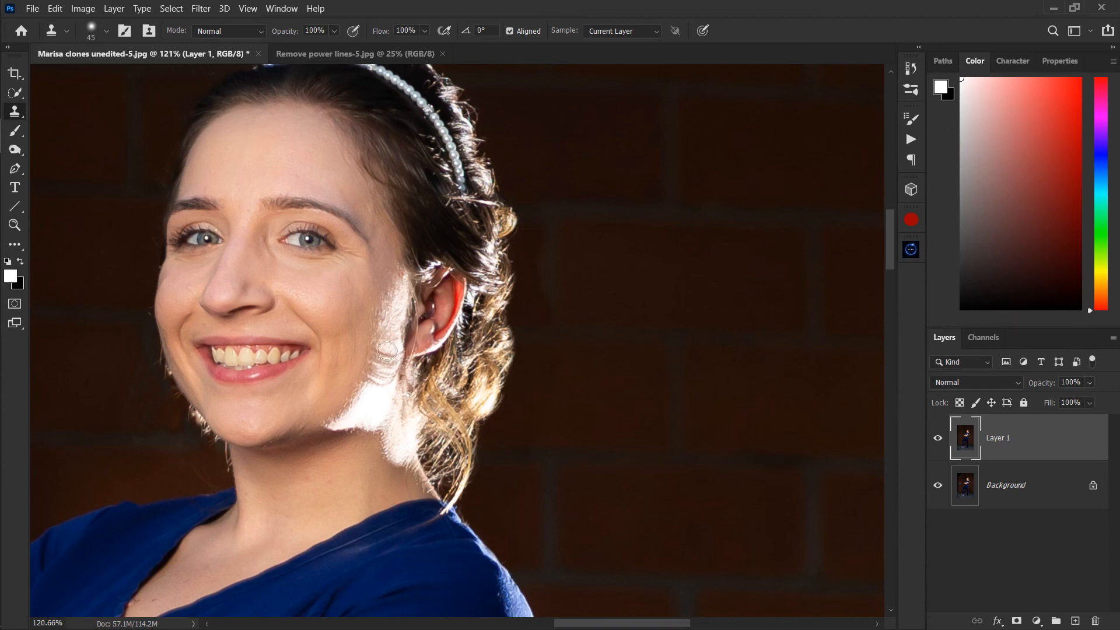
Select the woman's face down to the chin with the Quick Selection tool
{"action": "left_click_drag", "start_coordinate": [245, 409], "coordinate": [401, 356]}
{"action": "key", "text": "z"}
{"action": "left_click_drag", "start_coordinate": [300, 326], "coordinate": [348, 334]}
{"action": "key", "text": "ctrl+z"}
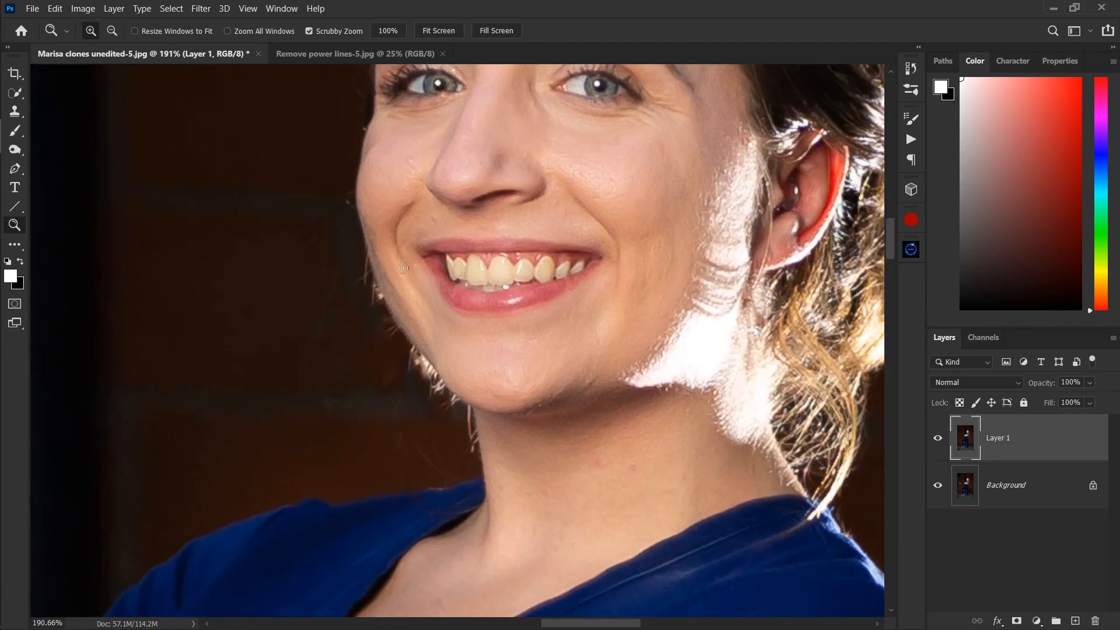
{"action": "key", "text": "w"}
{"action": "left_click_drag", "start_coordinate": [400, 257], "coordinate": [470, 350]}
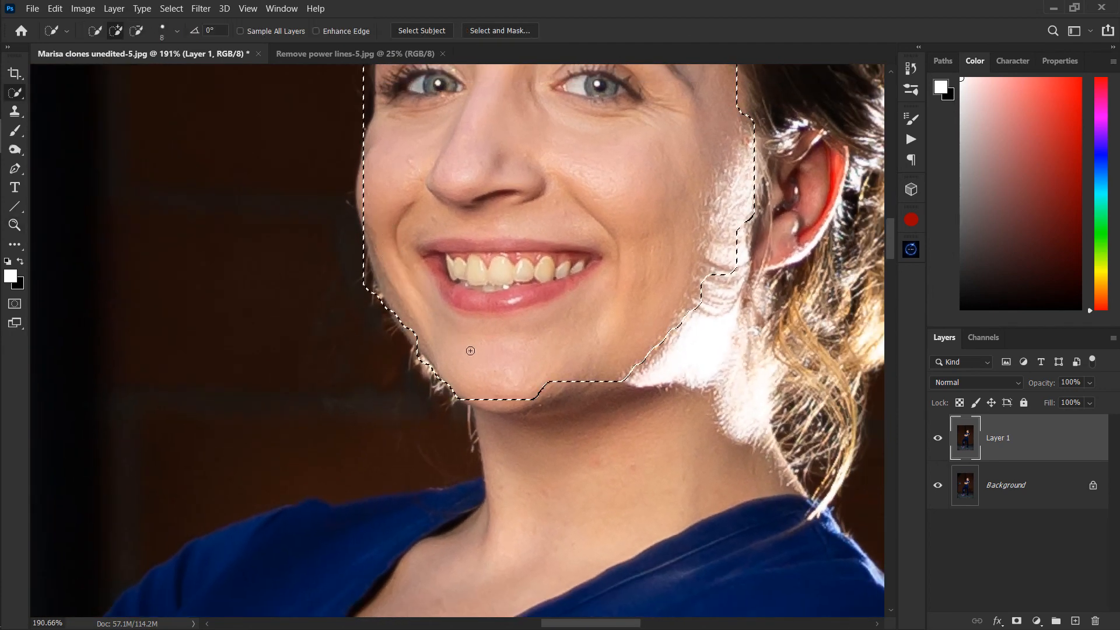
Subtract the stray hair areas beside the cheek and along the jaw from the face selection with the Quick Selection tool
{"action": "right_click", "coordinate": [22, 95]}
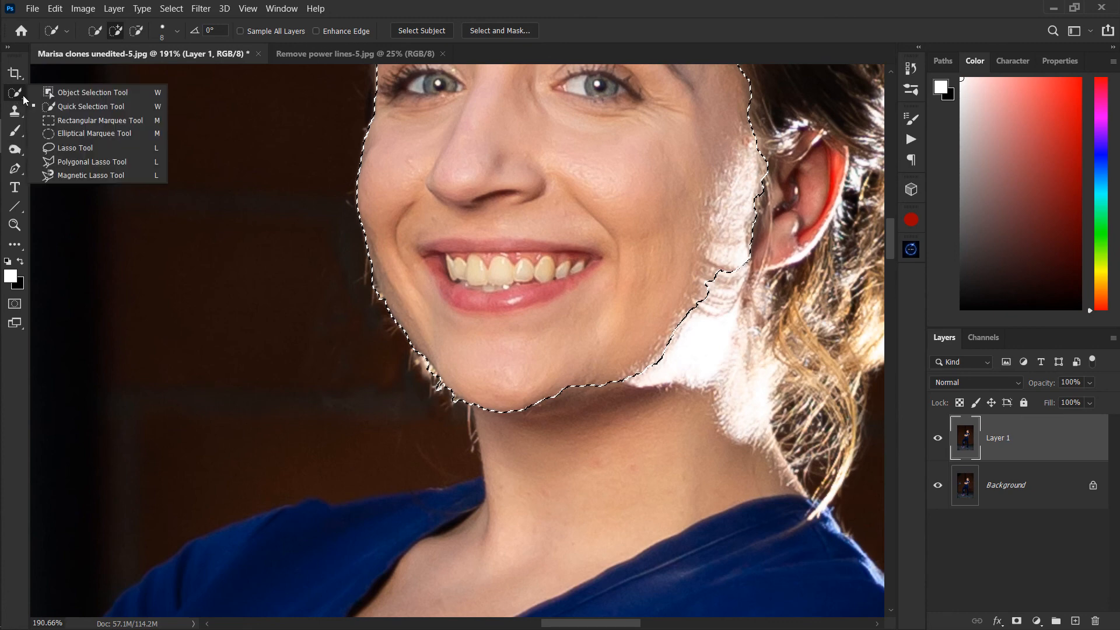
{"action": "left_click", "coordinate": [52, 106]}
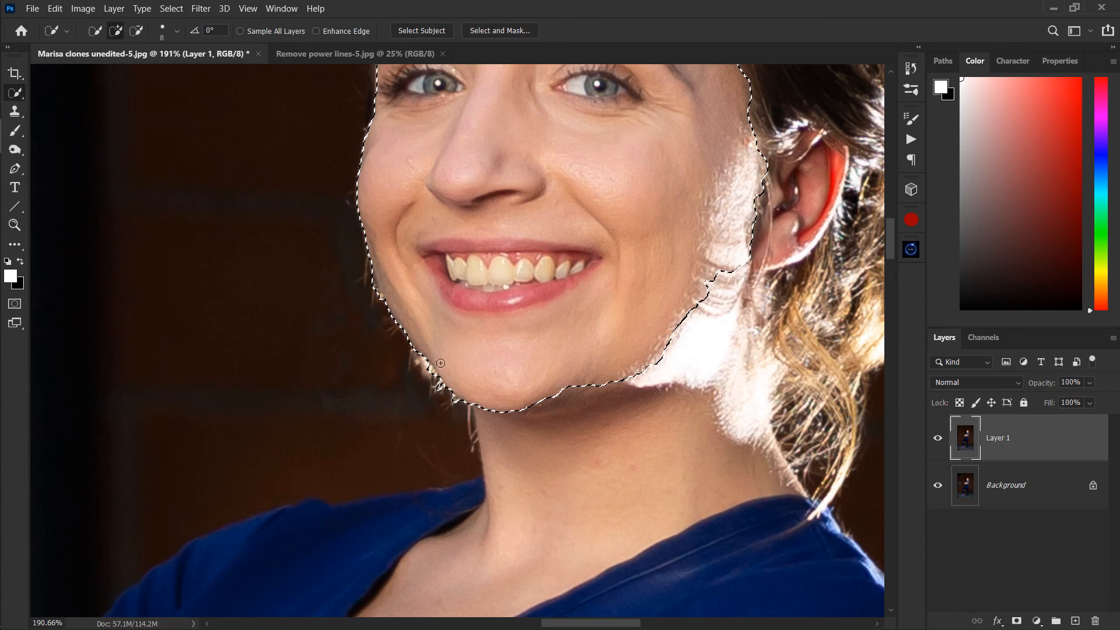
{"action": "key", "text": "alt"}
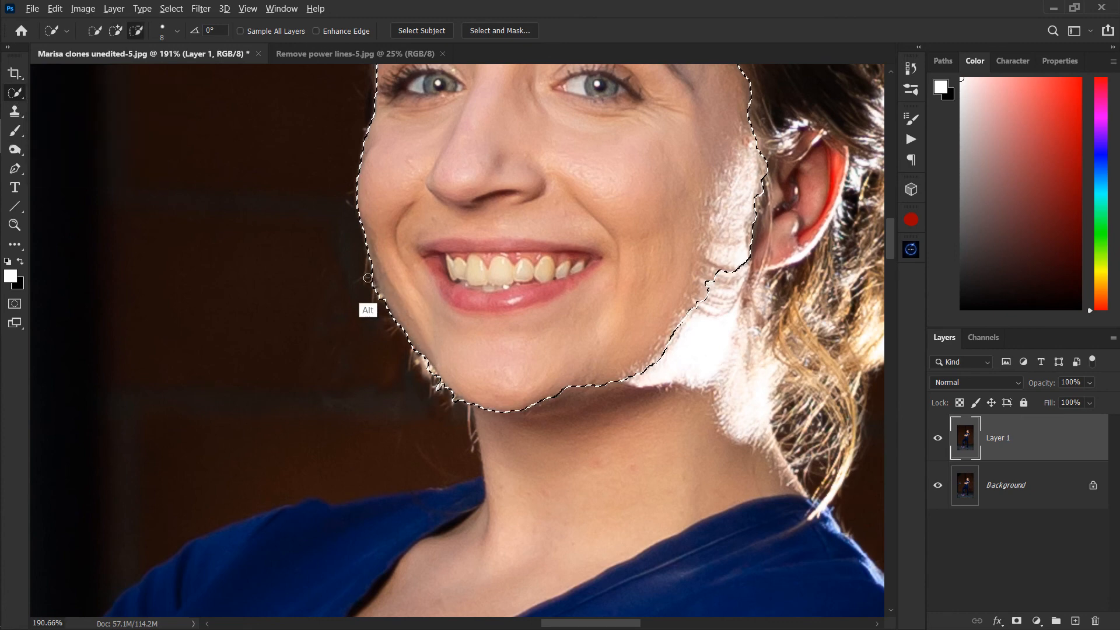
{"action": "left_click_drag", "start_coordinate": [377, 297], "coordinate": [385, 303]}
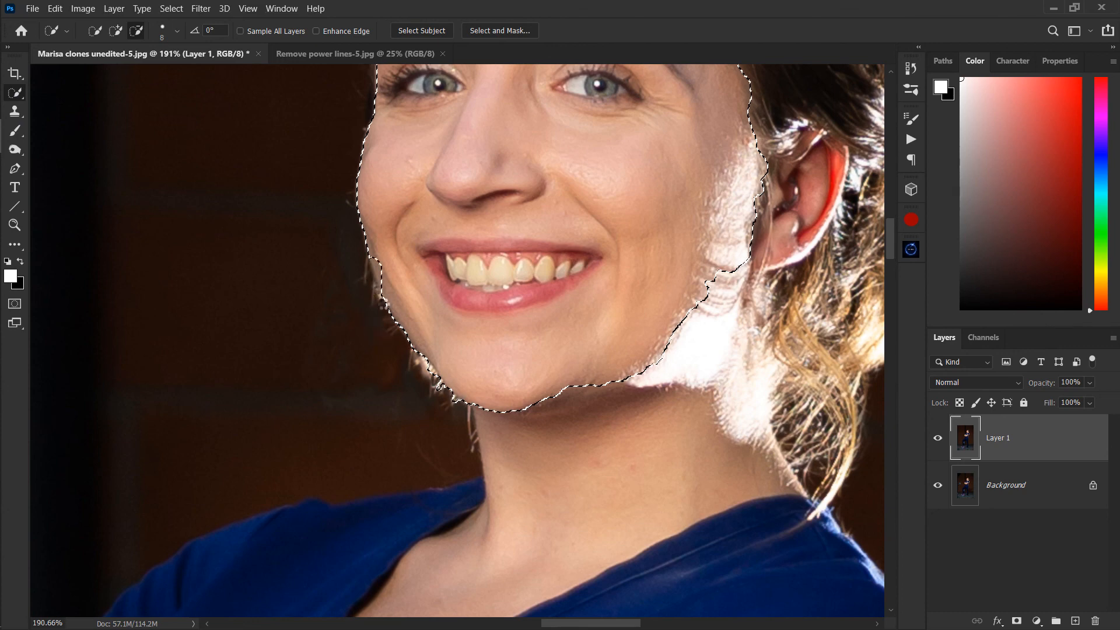
{"action": "key", "text": "alt"}
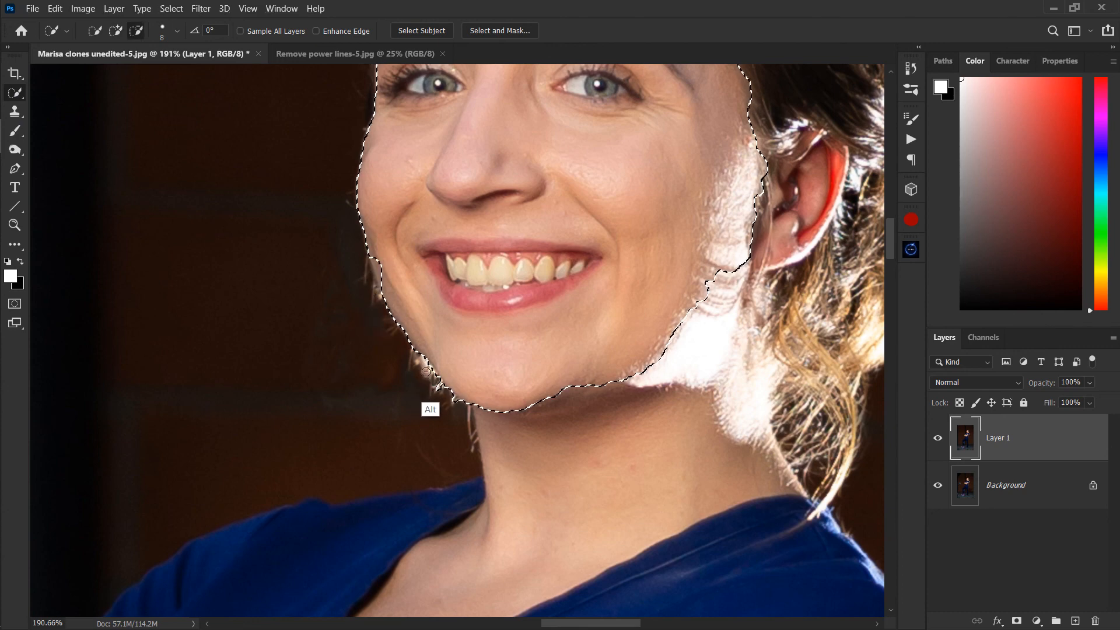
{"action": "left_click_drag", "start_coordinate": [457, 409], "coordinate": [450, 402]}
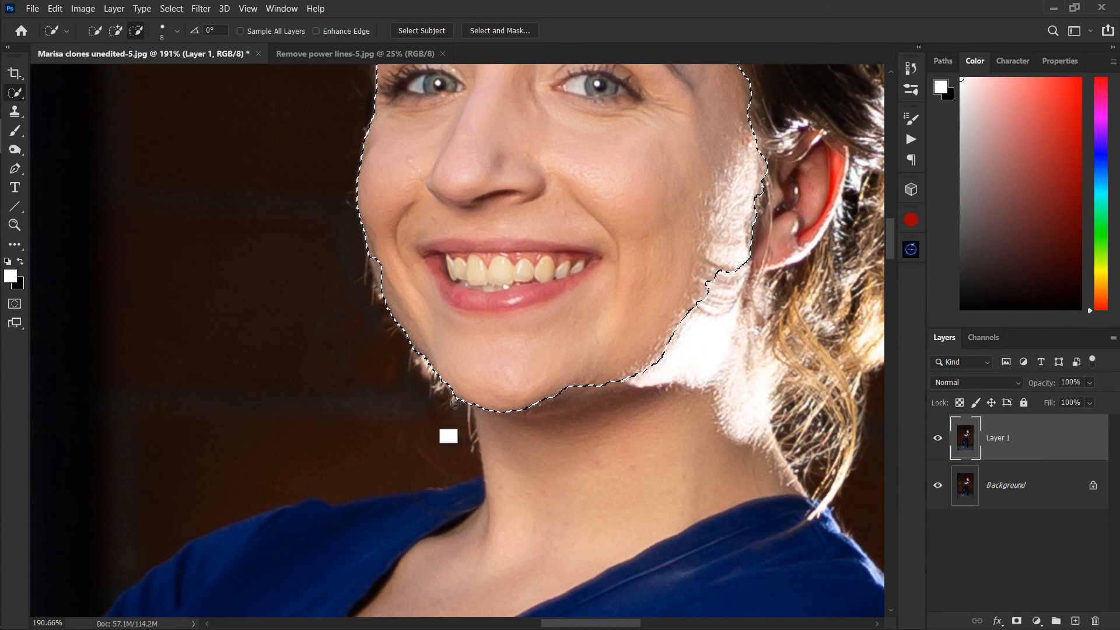
Refine the face selection's edge in Select and Mask with a 3 px radius and Smart Radius enabled
{"action": "left_click", "coordinate": [474, 31]}
{"action": "left_click", "coordinate": [941, 281]}
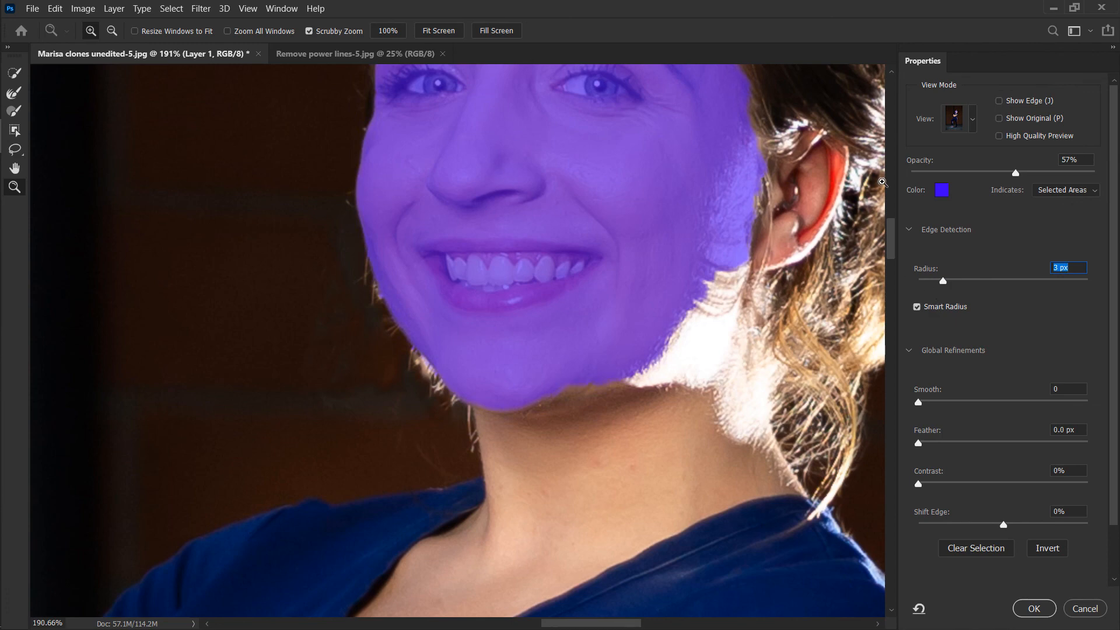
{"action": "left_click", "coordinate": [941, 190]}
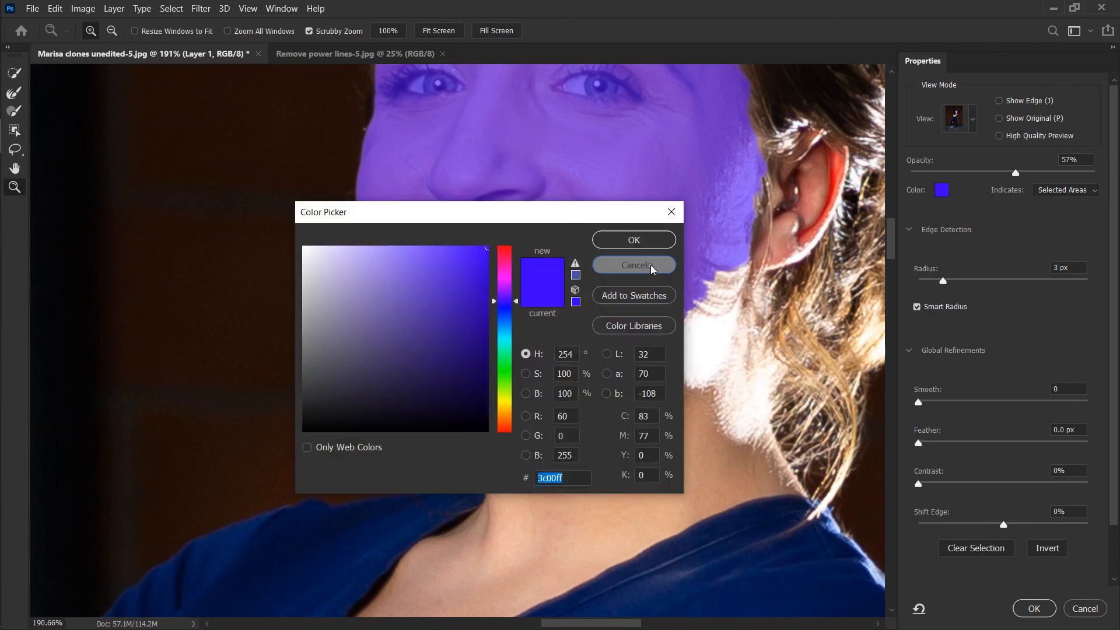
{"action": "left_click", "coordinate": [632, 264]}
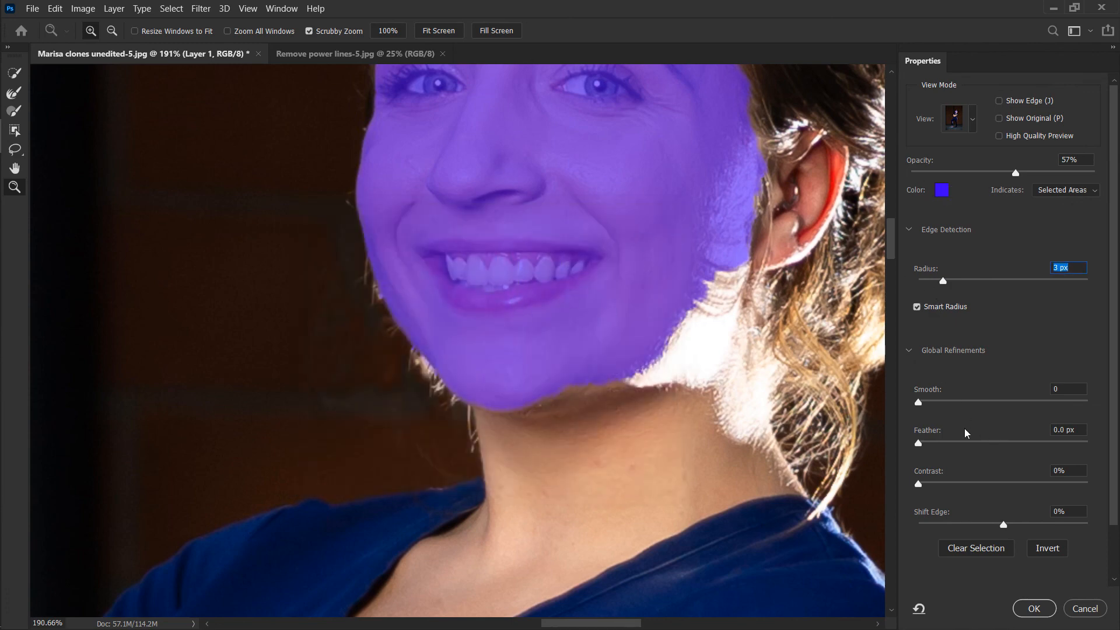
{"action": "left_click", "coordinate": [1030, 608]}
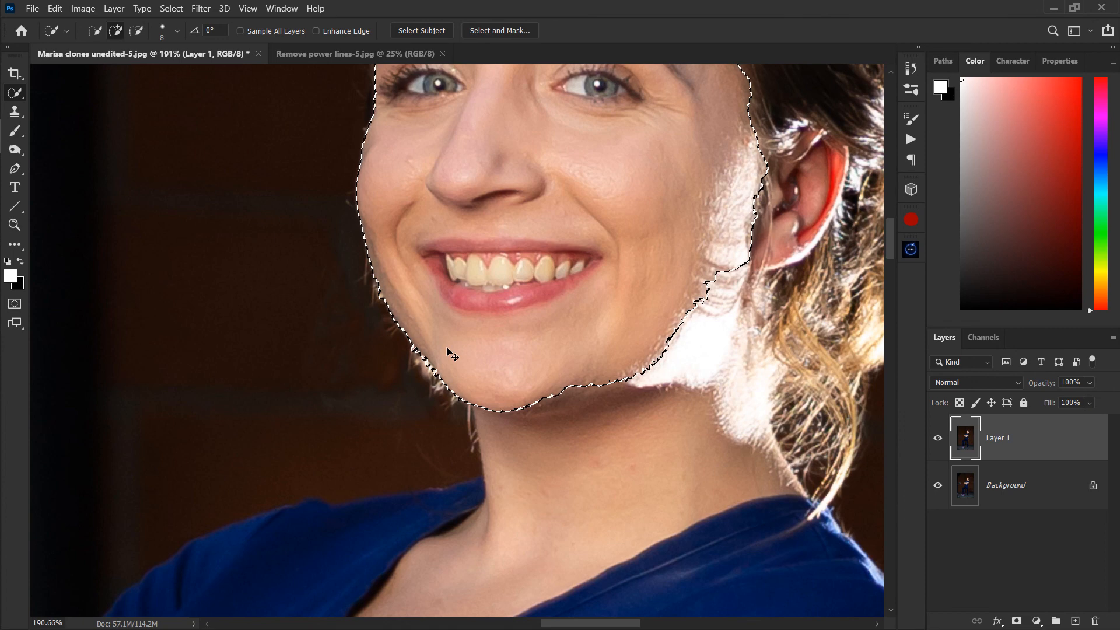
{"action": "scroll", "coordinate": [489, 383], "scroll_direction": "up", "scroll_amount": 3}
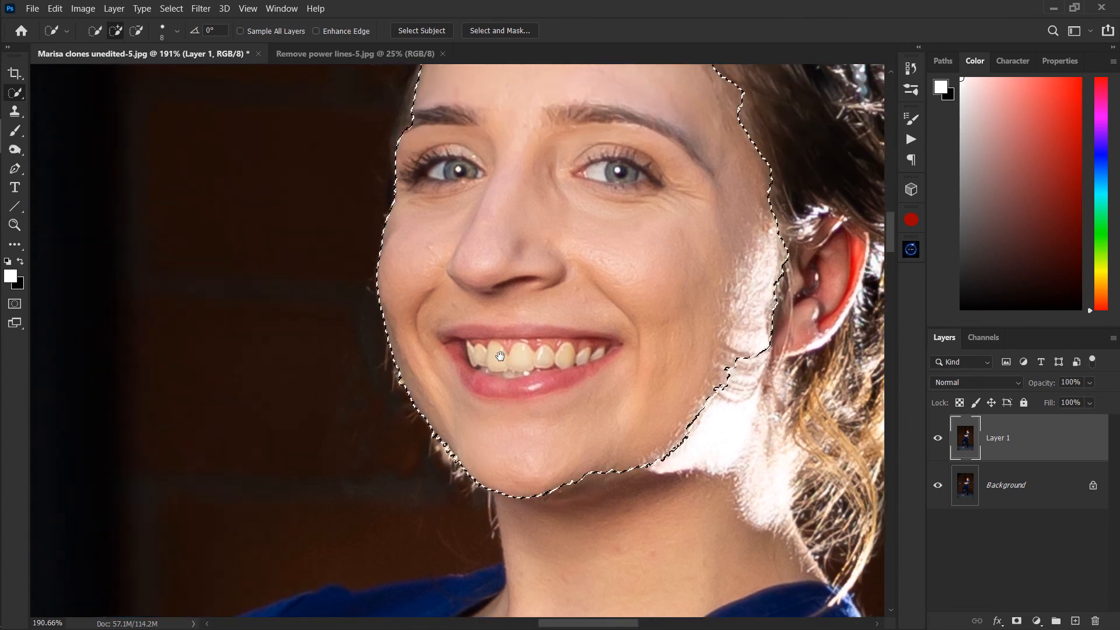
{"action": "key", "text": "b"}
{"action": "mouse_move", "coordinate": [363, 367]}
{"action": "left_mouse_down"}
{"action": "mouse_move", "coordinate": [392, 340]}
{"action": "mouse_move", "coordinate": [574, 486]}
{"action": "left_mouse_up"}
{"action": "key", "text": "ctrl+z"}
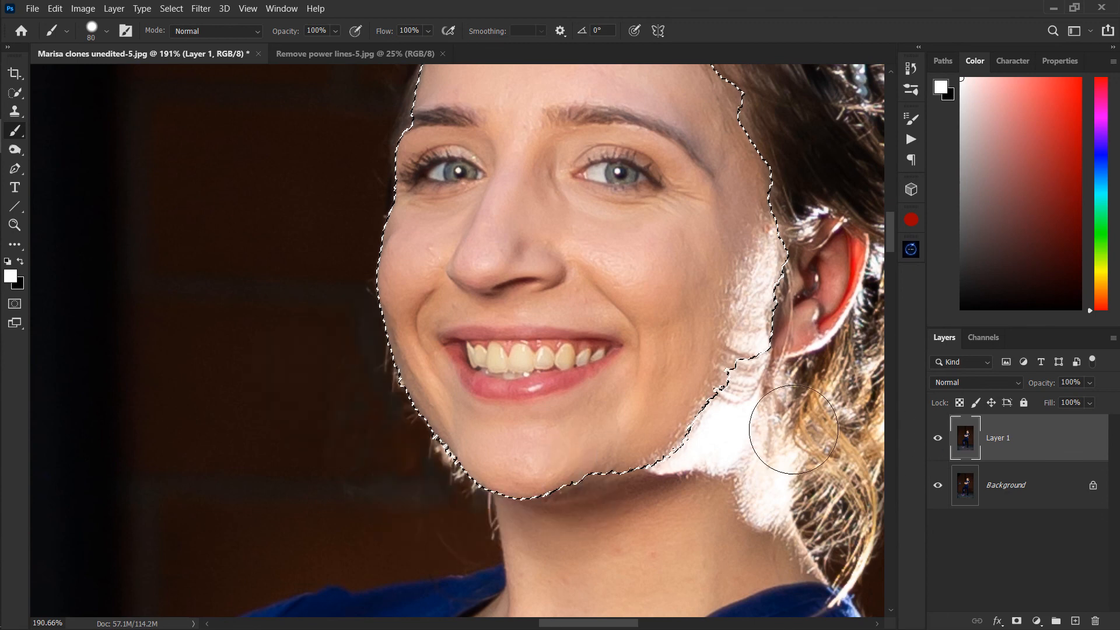
Sample the dark bricks with the Clone Stamp, clone them over the stray hairs outside the cheek and jaw, and deselect
{"action": "key", "text": "s"}
{"action": "left_click", "coordinate": [280, 370], "text": "alt"}
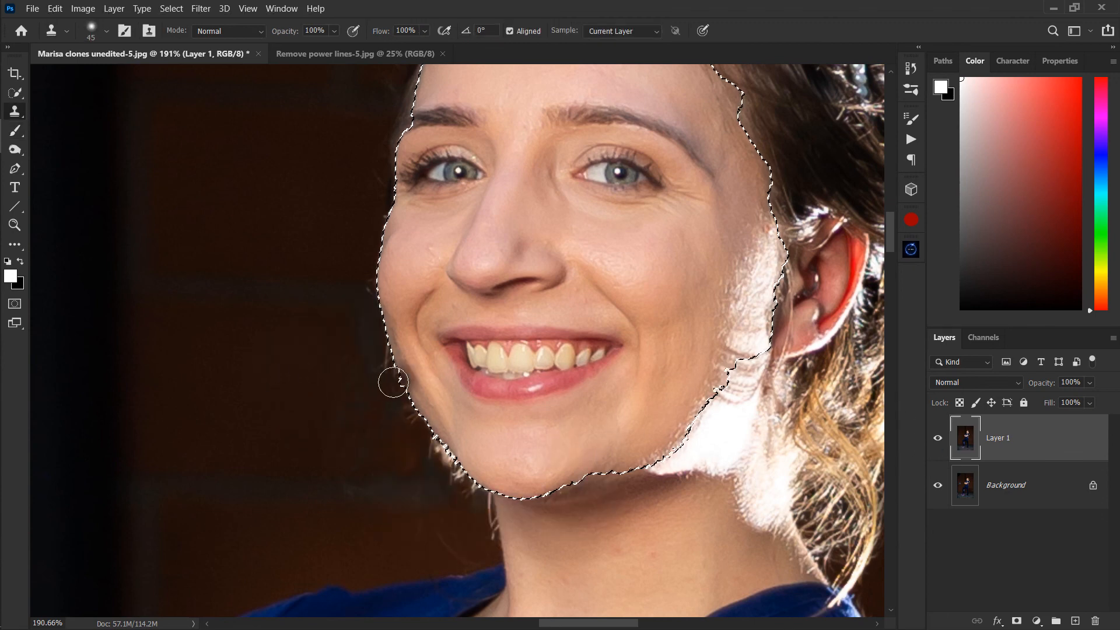
{"action": "mouse_move", "coordinate": [391, 378]}
{"action": "left_mouse_down"}
{"action": "mouse_move", "coordinate": [369, 333]}
{"action": "mouse_move", "coordinate": [330, 393]}
{"action": "mouse_move", "coordinate": [350, 411]}
{"action": "mouse_move", "coordinate": [400, 410]}
{"action": "mouse_move", "coordinate": [350, 431]}
{"action": "mouse_move", "coordinate": [342, 450]}
{"action": "mouse_move", "coordinate": [418, 450]}
{"action": "mouse_move", "coordinate": [459, 485]}
{"action": "mouse_move", "coordinate": [374, 471]}
{"action": "mouse_move", "coordinate": [426, 456]}
{"action": "mouse_move", "coordinate": [374, 345]}
{"action": "mouse_move", "coordinate": [369, 285]}
{"action": "mouse_move", "coordinate": [382, 376]}
{"action": "left_mouse_up"}
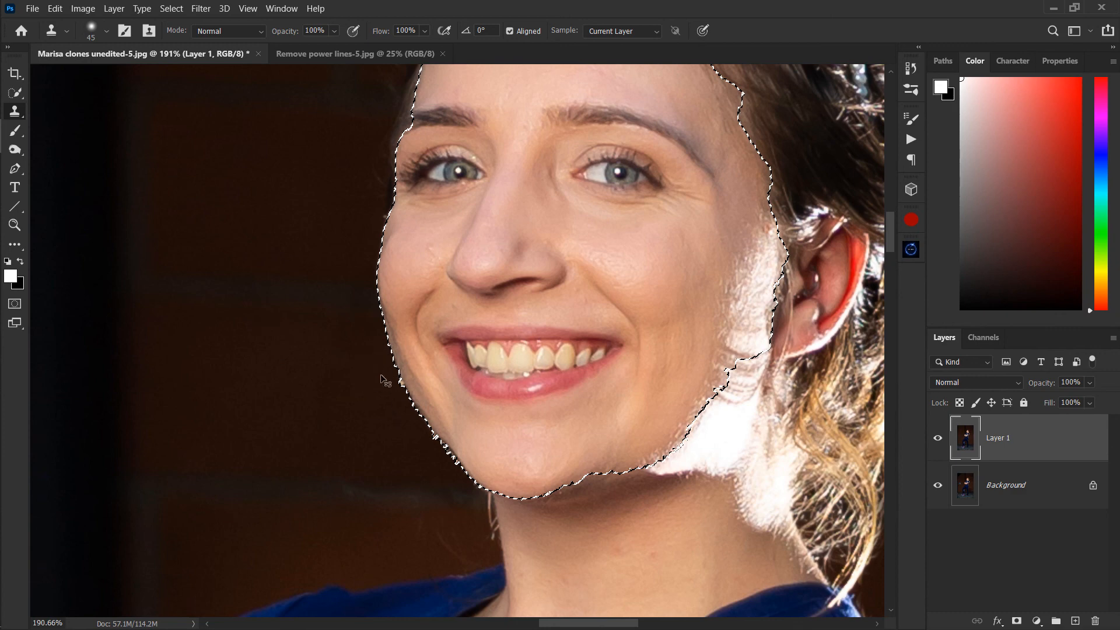
{"action": "key", "text": "ctrl+d"}
Reduce the Clone Stamp brush to 8 px and clone dark background over the leftover hair specks along the cheek and jaw edge
{"action": "key", "text": "ctrl+space"}
{"action": "mouse_move", "coordinate": [387, 435]}
{"action": "left_mouse_down"}
{"action": "mouse_move", "coordinate": [427, 435]}
{"action": "mouse_move", "coordinate": [418, 380]}
{"action": "left_mouse_up"}
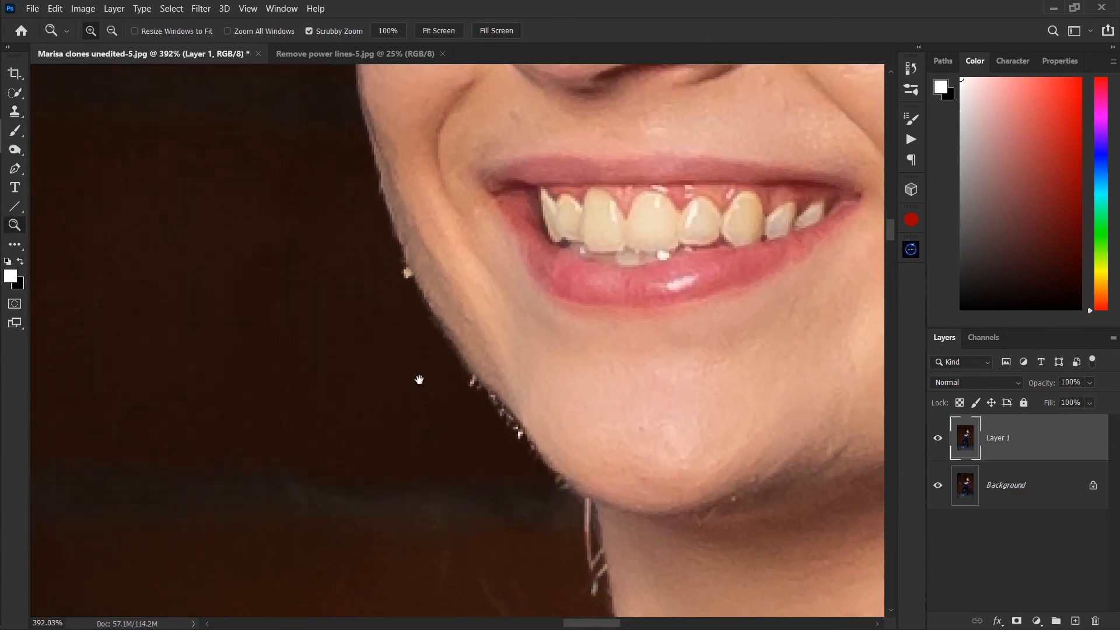
{"action": "key", "text": "bracketleft"}
{"action": "key", "text": "bracketleft"}
{"action": "key", "text": "bracketleft"}
{"action": "key", "text": "bracketleft"}
{"action": "key", "text": "bracketleft"}
{"action": "key", "text": "bracketleft"}
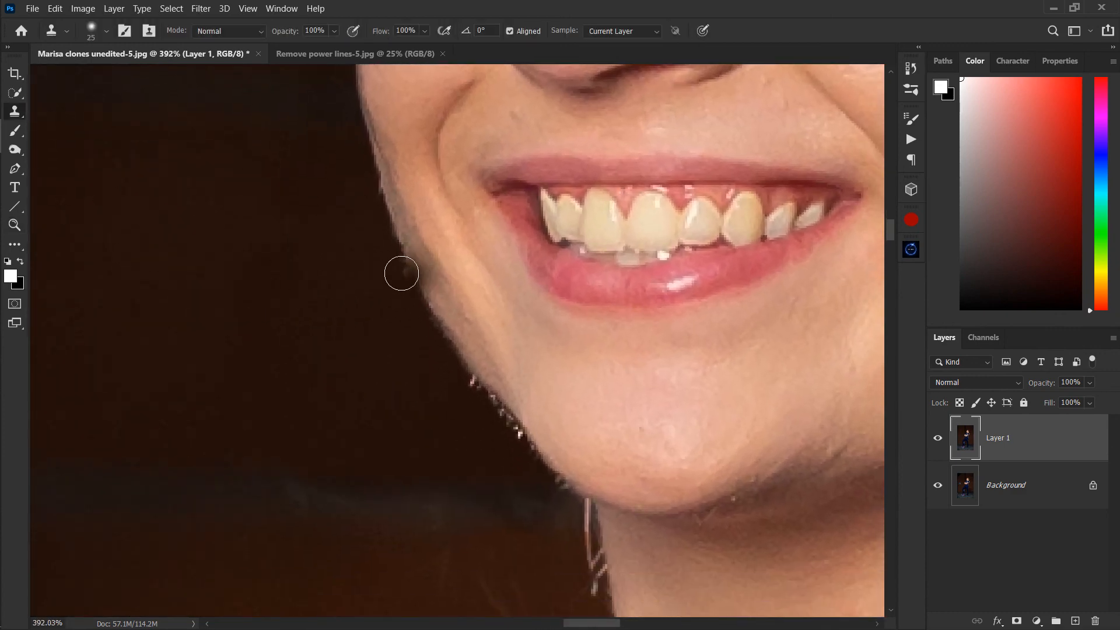
{"action": "key", "text": "bracketleft"}
{"action": "left_click_drag", "start_coordinate": [402, 274], "coordinate": [401, 277]}
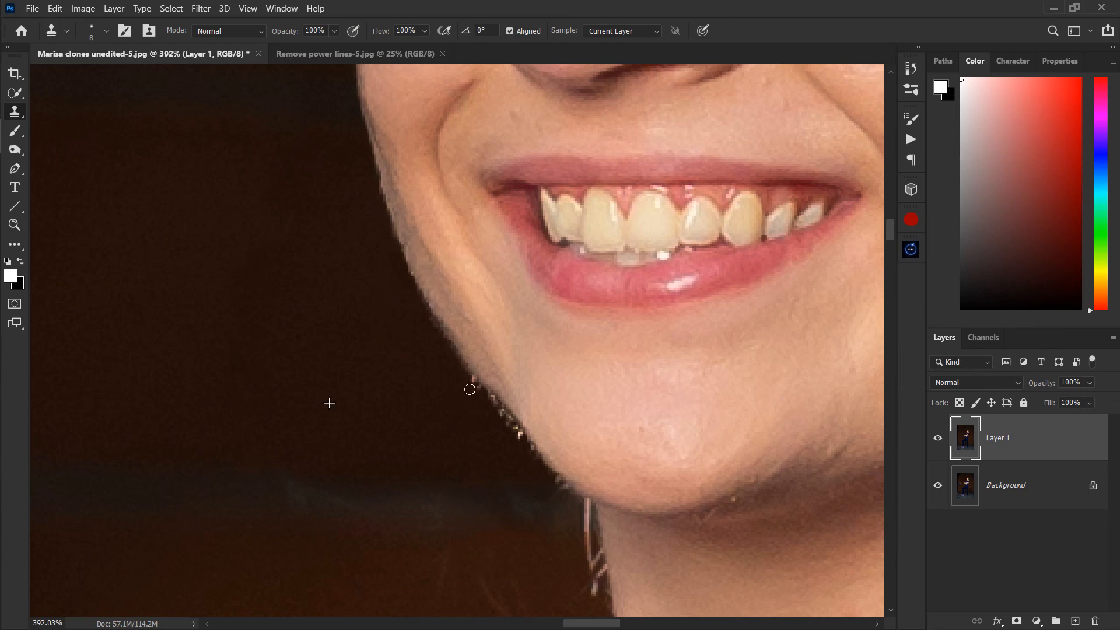
{"action": "mouse_move", "coordinate": [473, 386]}
{"action": "left_mouse_down"}
{"action": "mouse_move", "coordinate": [526, 446]}
{"action": "mouse_move", "coordinate": [448, 350]}
{"action": "left_mouse_up"}
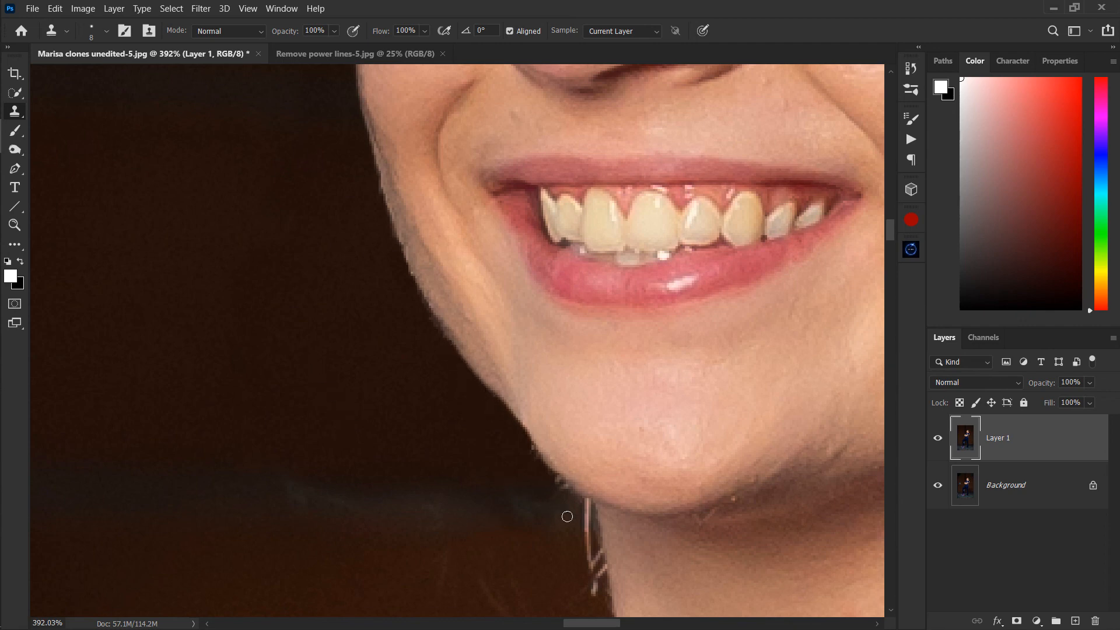
Fit the whole photo in view and toggle Layer 1's visibility to compare the retouched image with the original
{"action": "key", "text": "z"}
{"action": "mouse_move", "coordinate": [353, 471]}
{"action": "left_mouse_down"}
{"action": "mouse_move", "coordinate": [327, 488]}
{"action": "mouse_move", "coordinate": [352, 479]}
{"action": "left_mouse_up"}
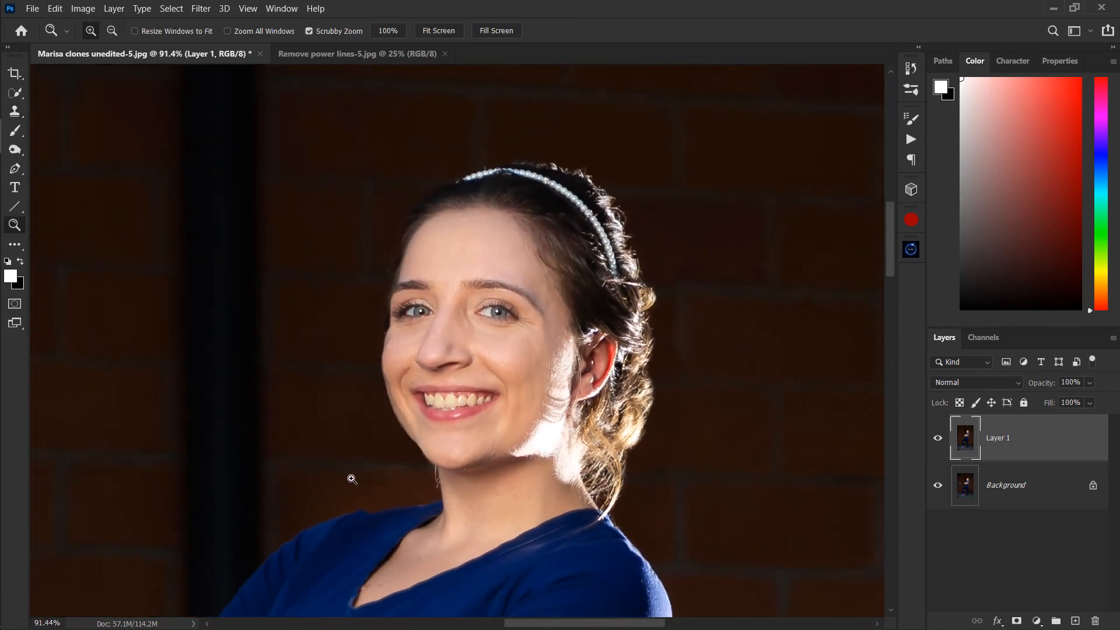
{"action": "left_click_drag", "start_coordinate": [575, 461], "coordinate": [490, 446]}
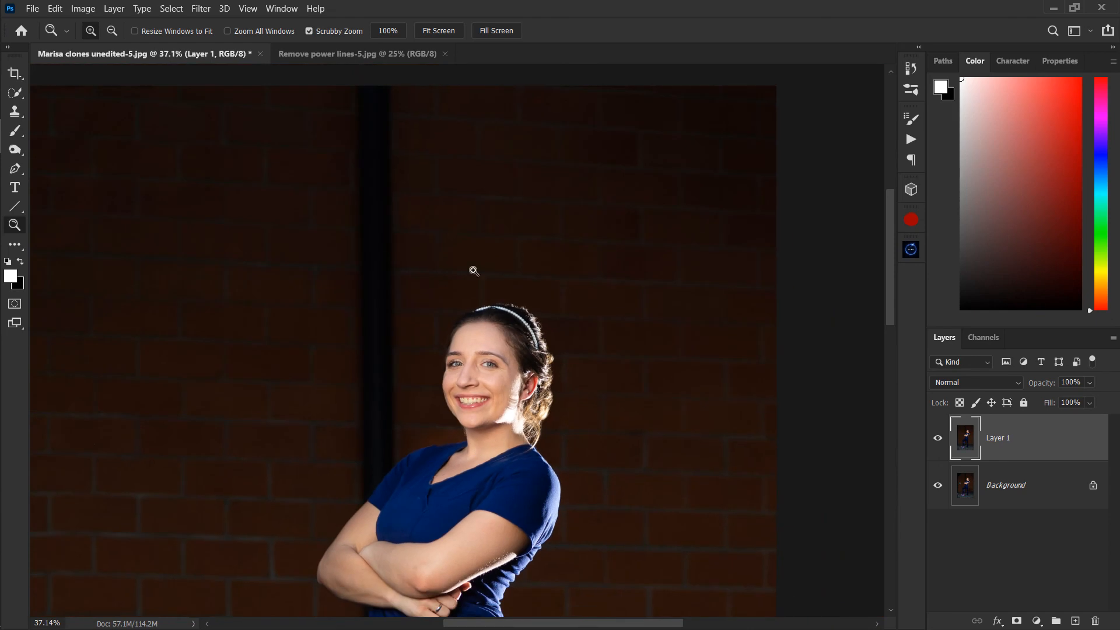
{"action": "left_click", "coordinate": [443, 33]}
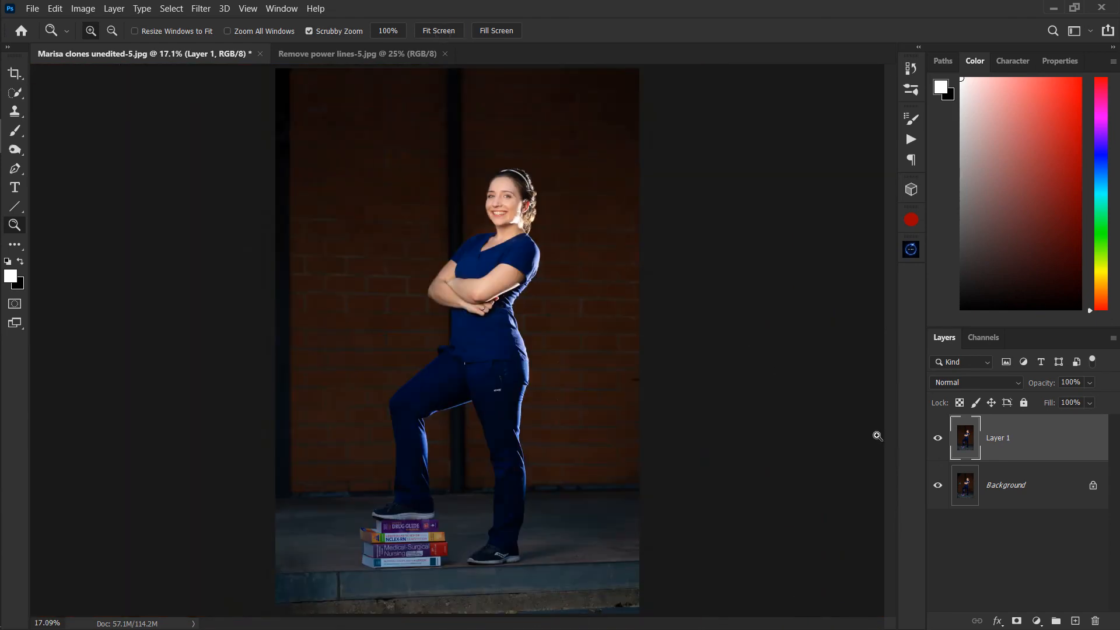
{"action": "left_click", "coordinate": [937, 440]}
{"action": "left_click", "coordinate": [938, 439]}
{"action": "left_click", "coordinate": [938, 439]}
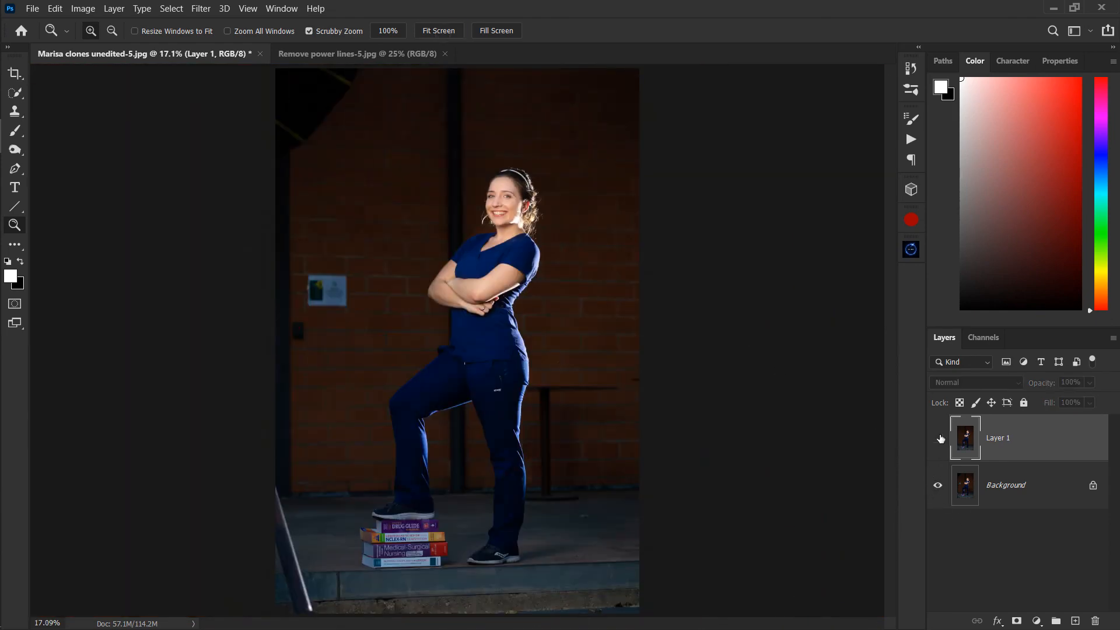
{"action": "left_click", "coordinate": [938, 439]}
{"action": "left_click", "coordinate": [938, 439]}
{"action": "left_click", "coordinate": [937, 441]}
{"action": "left_click", "coordinate": [937, 443]}
{"action": "left_click", "coordinate": [937, 445]}
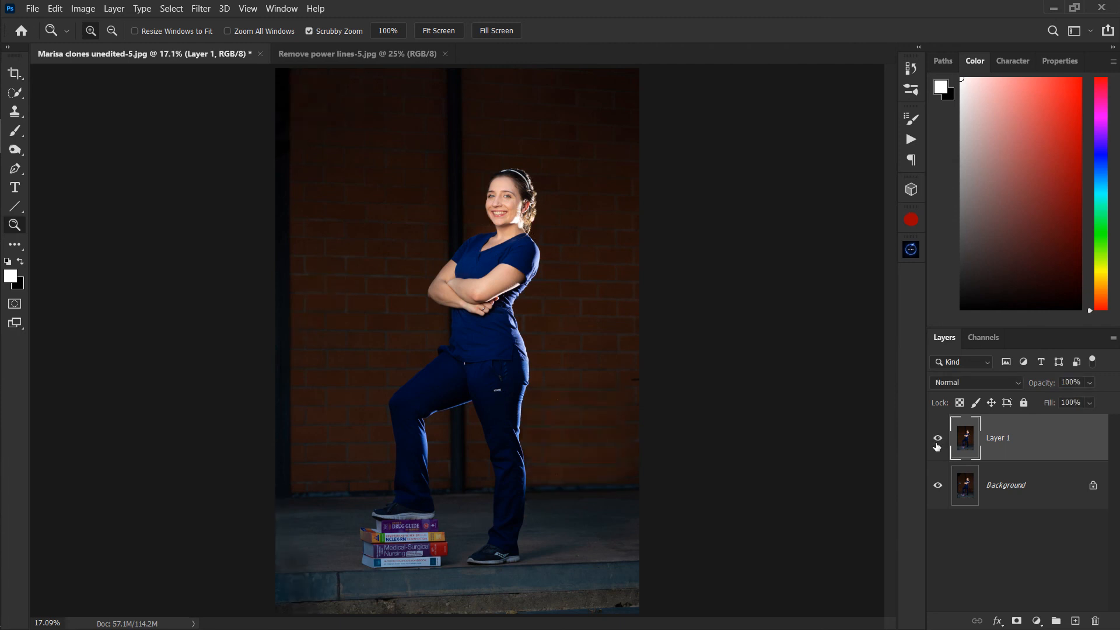
{"action": "left_click", "coordinate": [938, 444]}
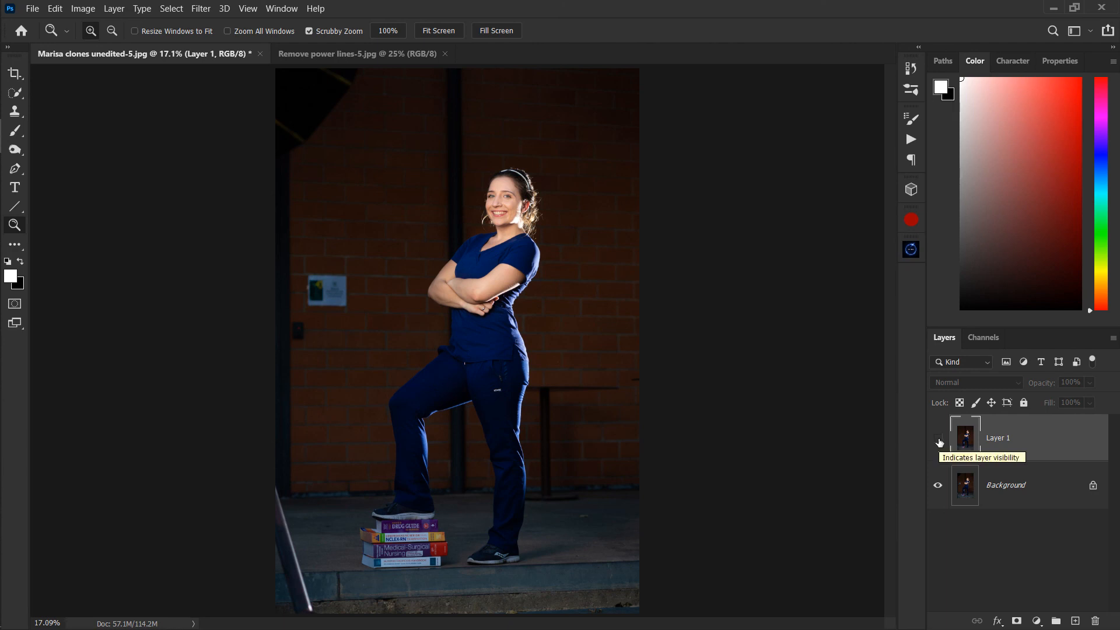
{"action": "left_click", "coordinate": [937, 445]}
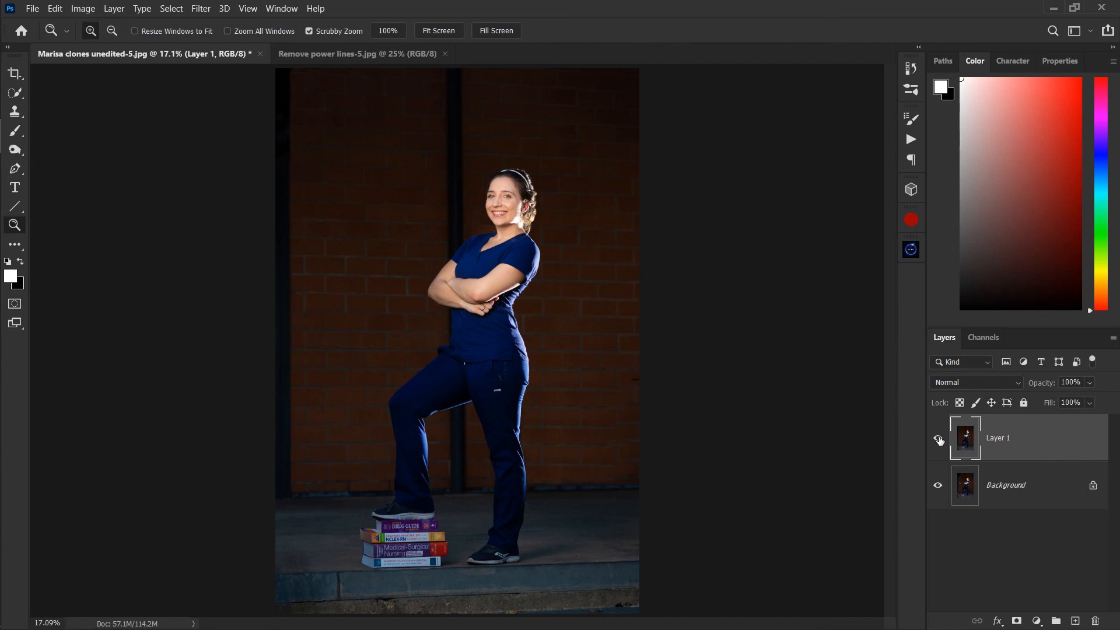
{"action": "left_click", "coordinate": [938, 442]}
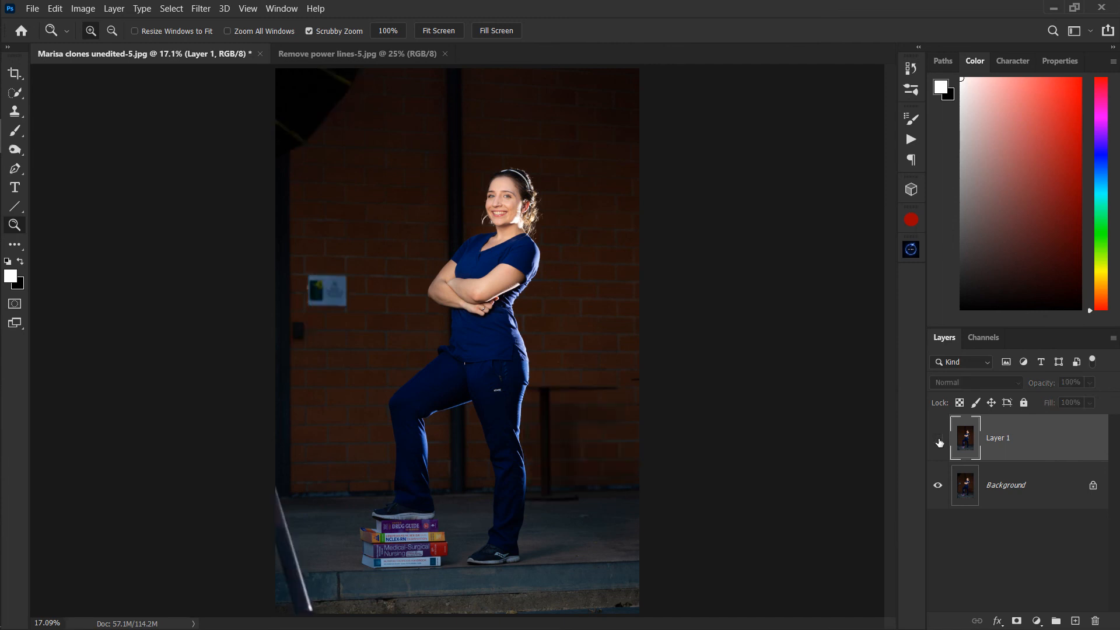
{"action": "left_click", "coordinate": [938, 441]}
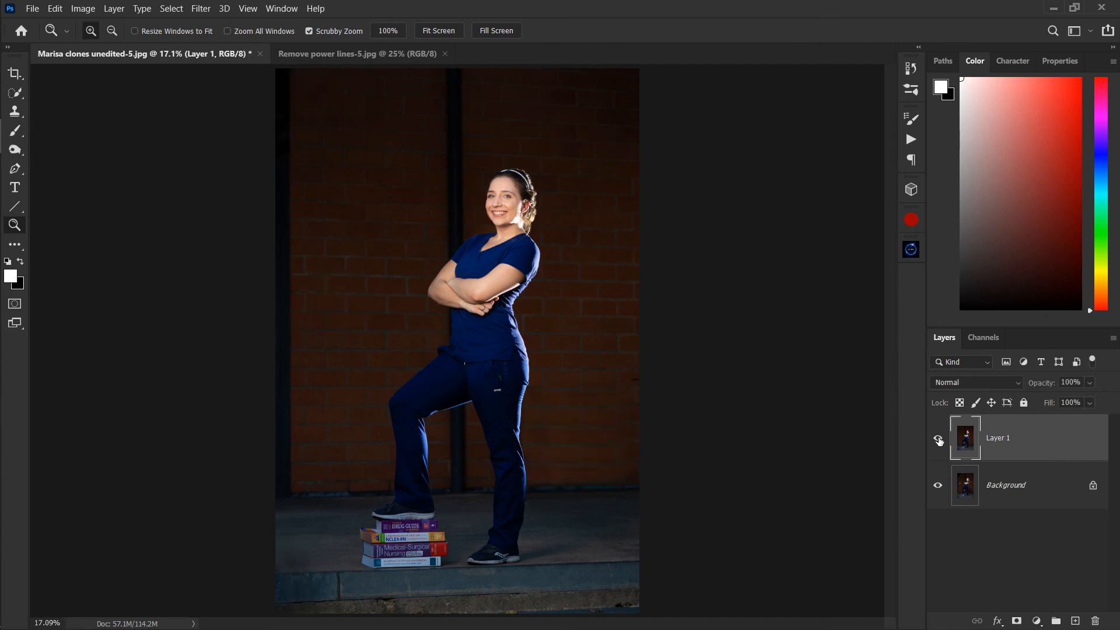
{"action": "left_click", "coordinate": [939, 442]}
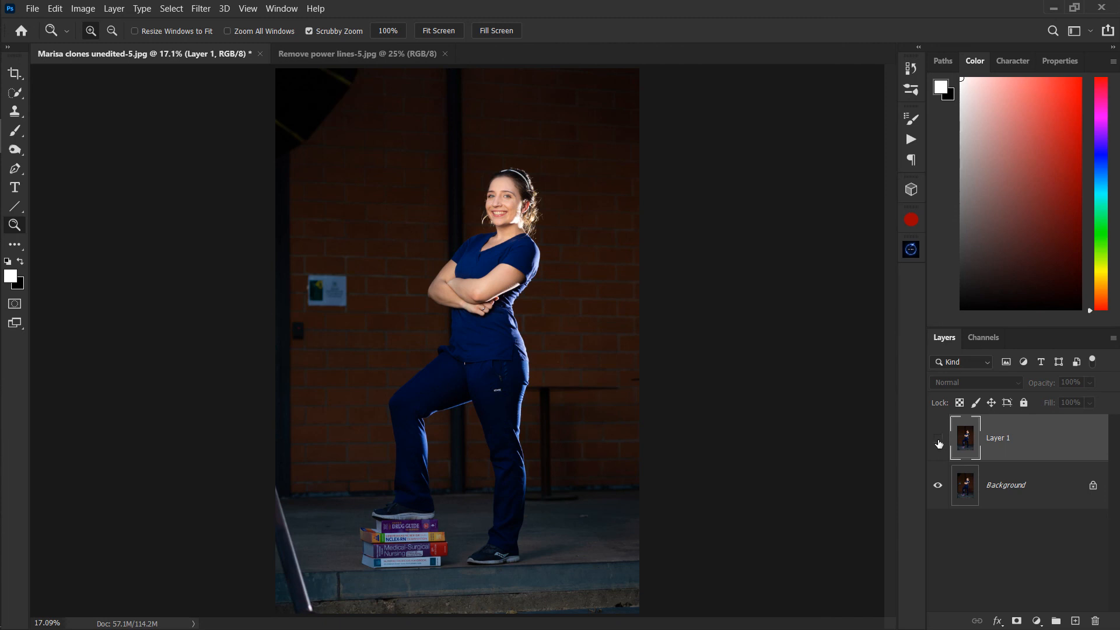
{"action": "left_click", "coordinate": [938, 444]}
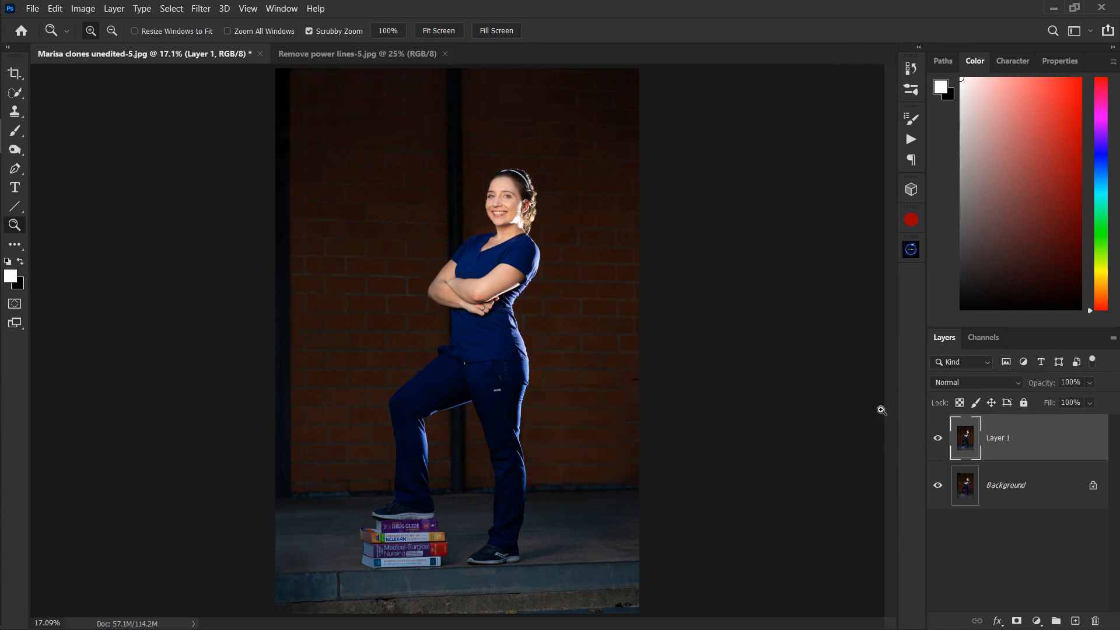